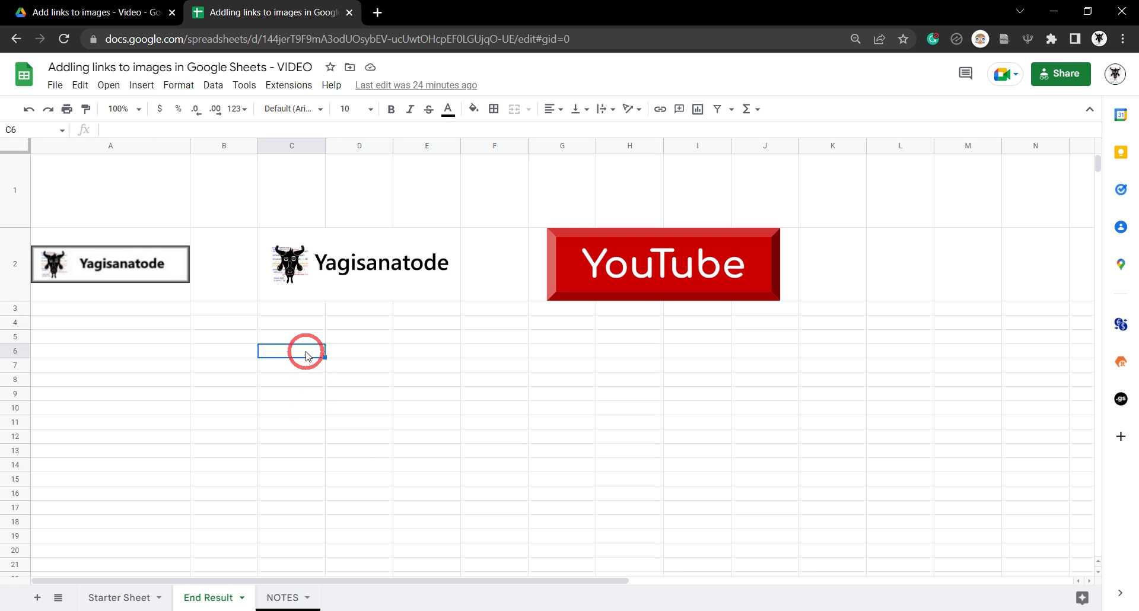
Place the recent Yagisanatode logo from Google Drive inside cell C9 as an in-cell image
left_click(141, 85)
left_click(152, 58)
left_click(141, 85)
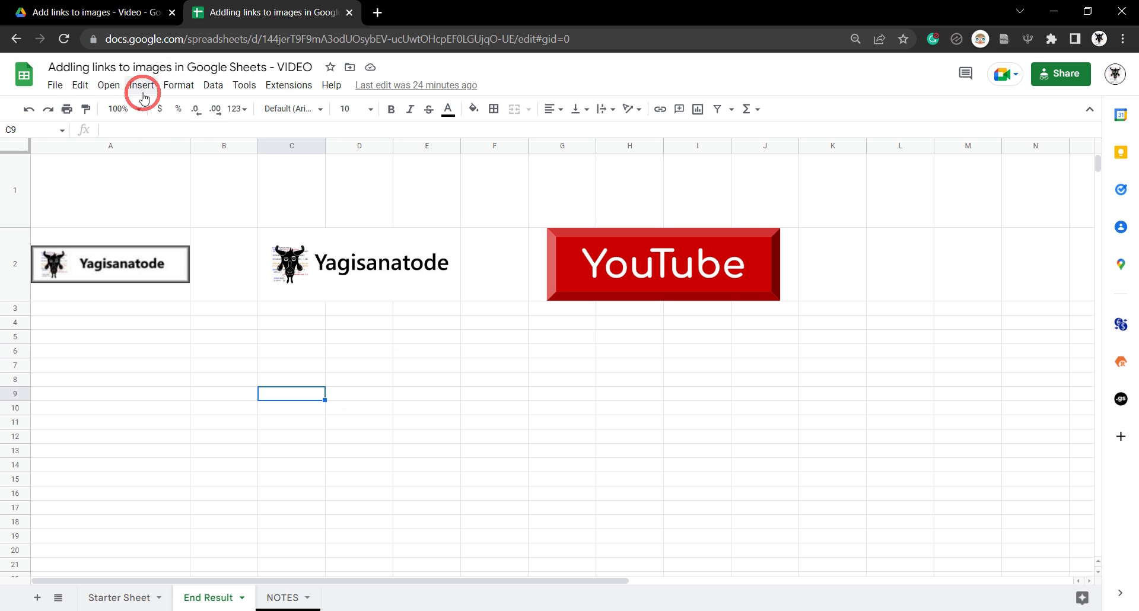
left_click(180, 256)
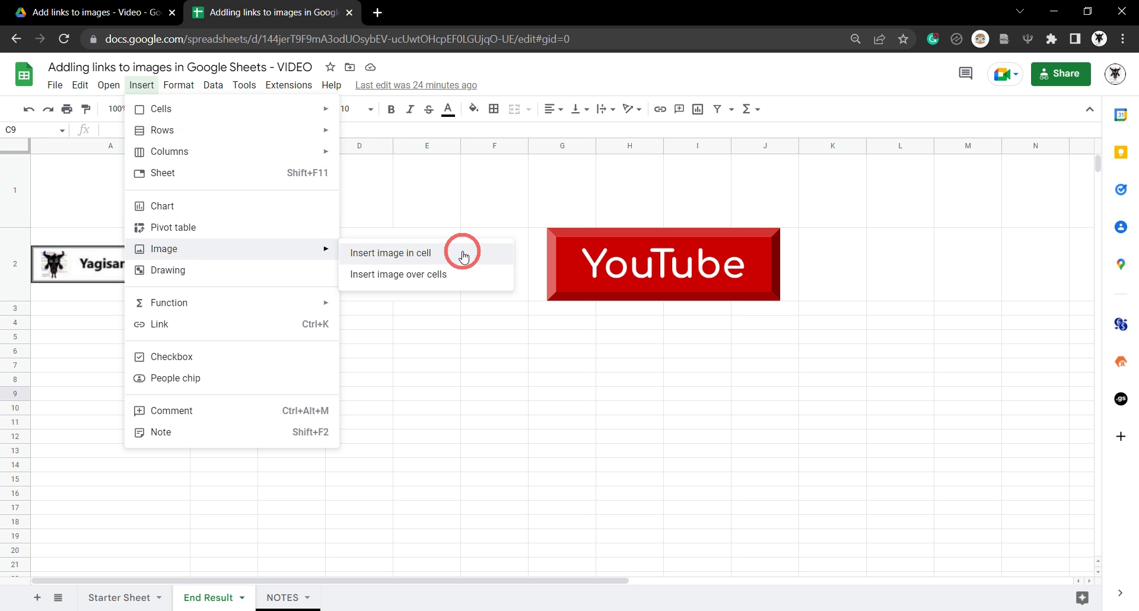
left_click(460, 249)
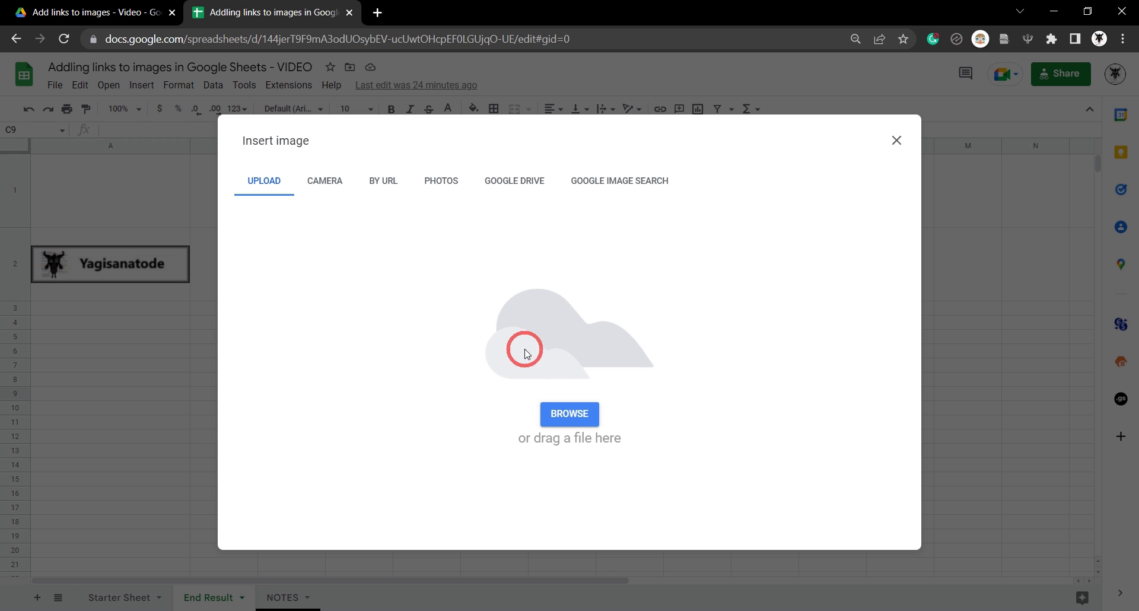
left_click(516, 179)
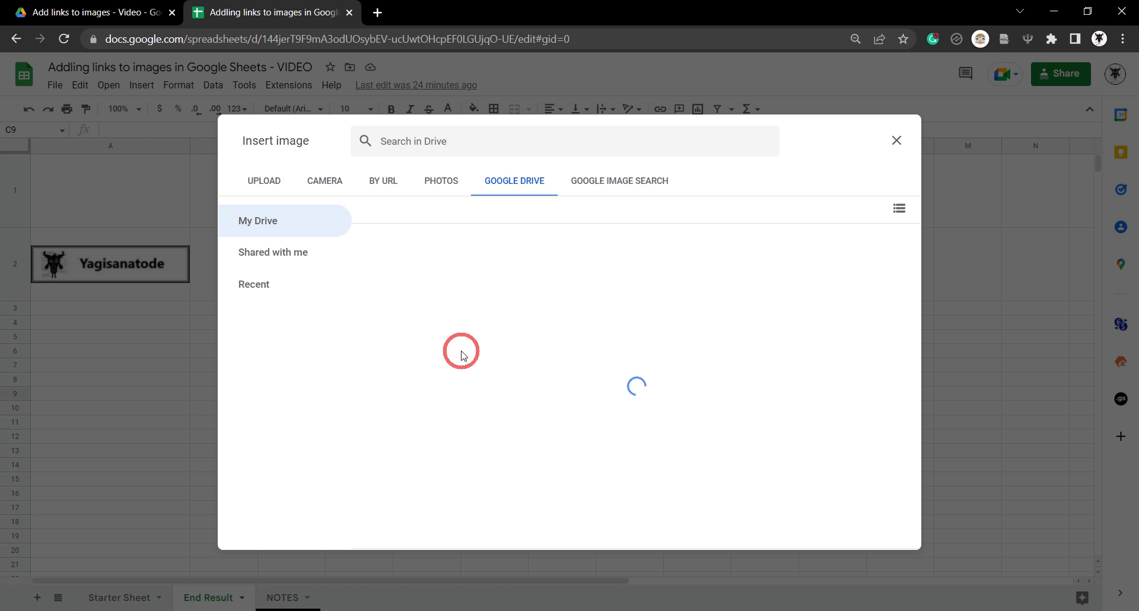
left_click(845, 441)
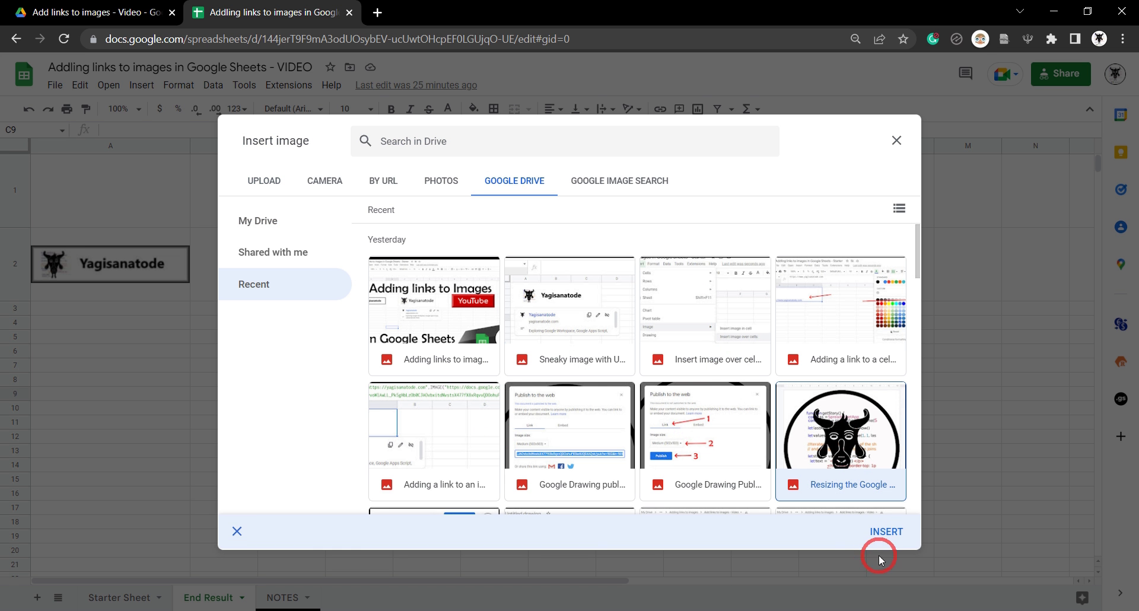
left_click(885, 531)
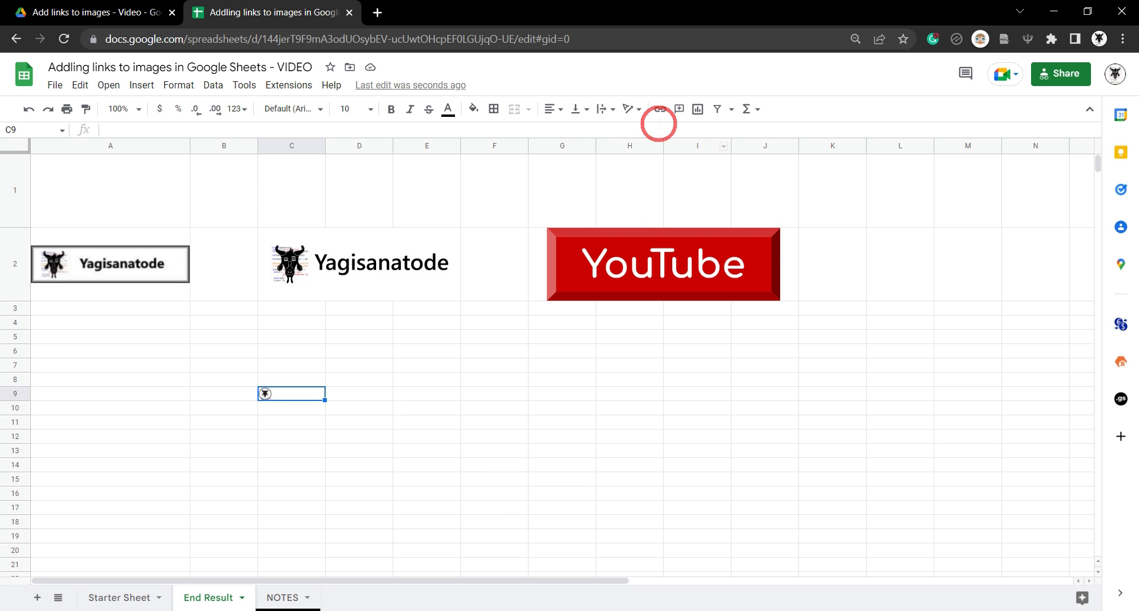
left_click(660, 110)
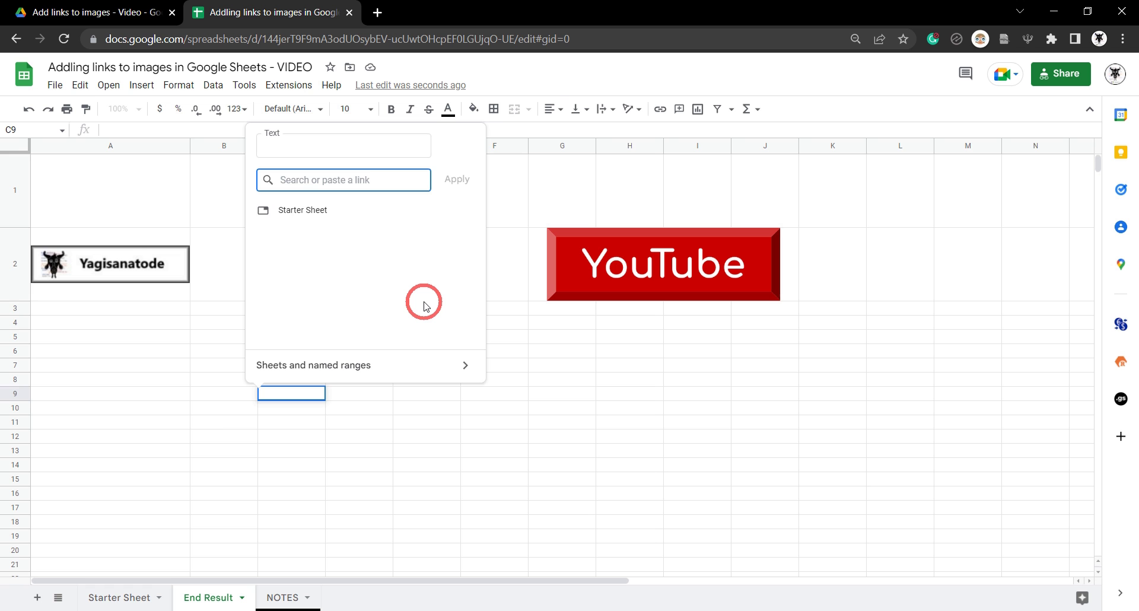
type("ht")
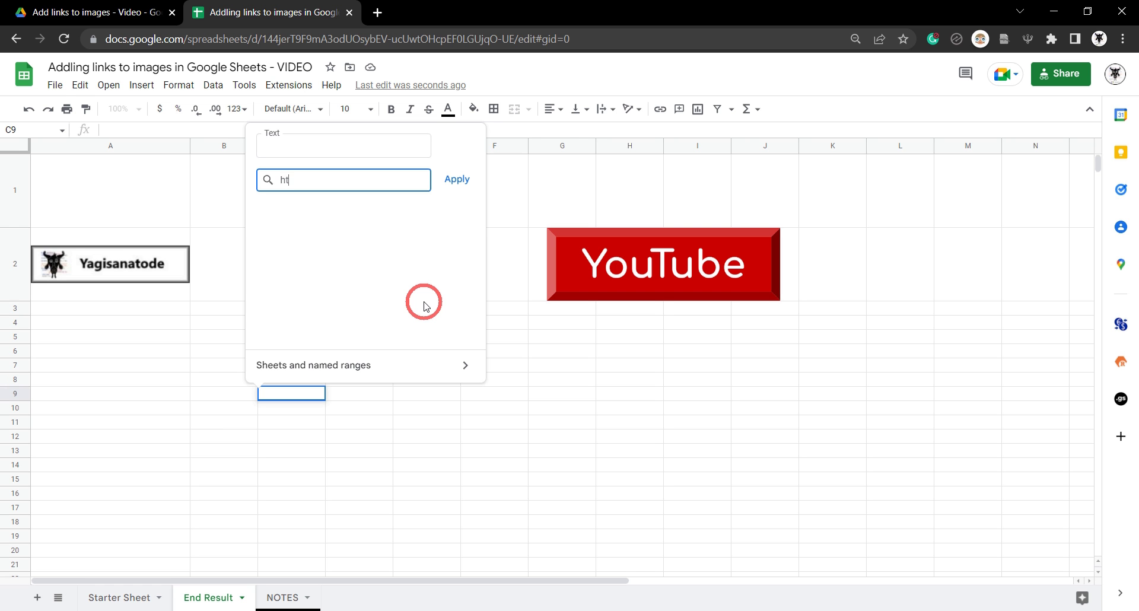
type("tps://")
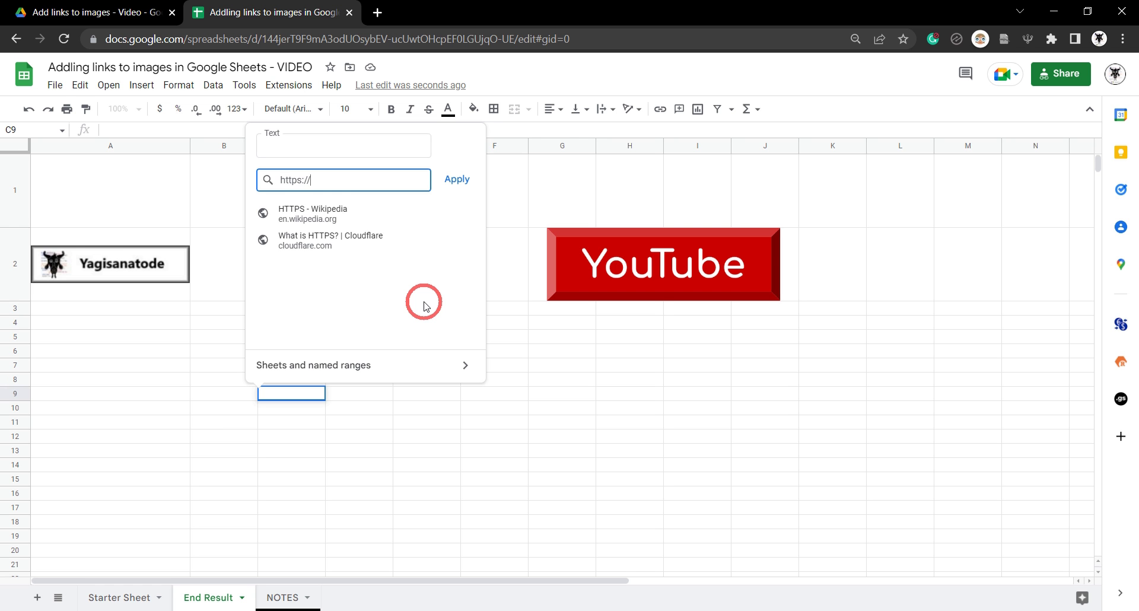
type("yagi")
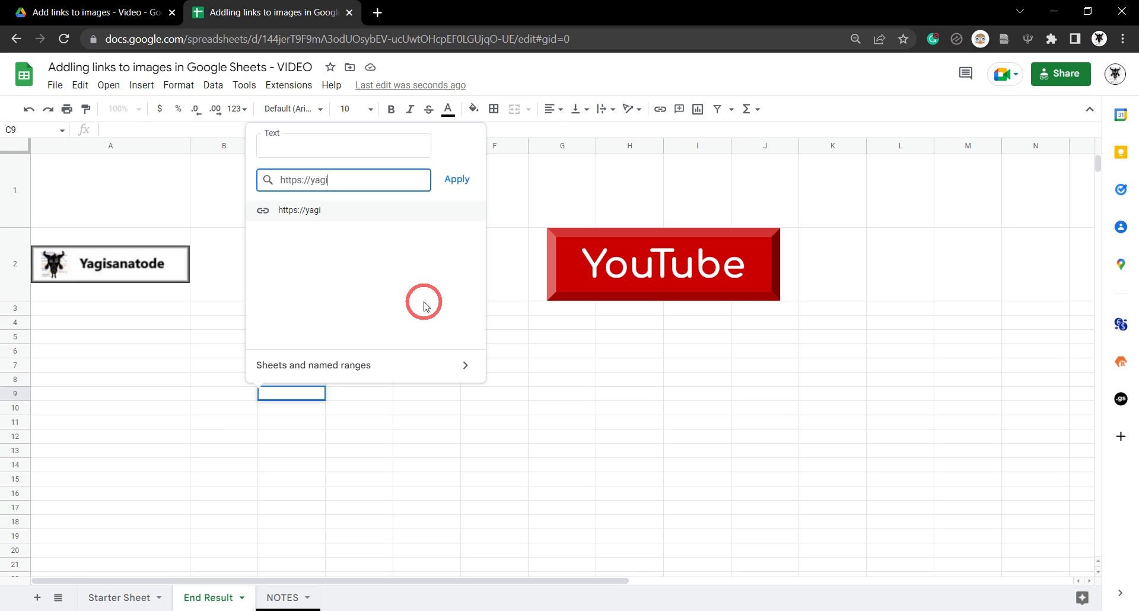
type("sanatode.com")
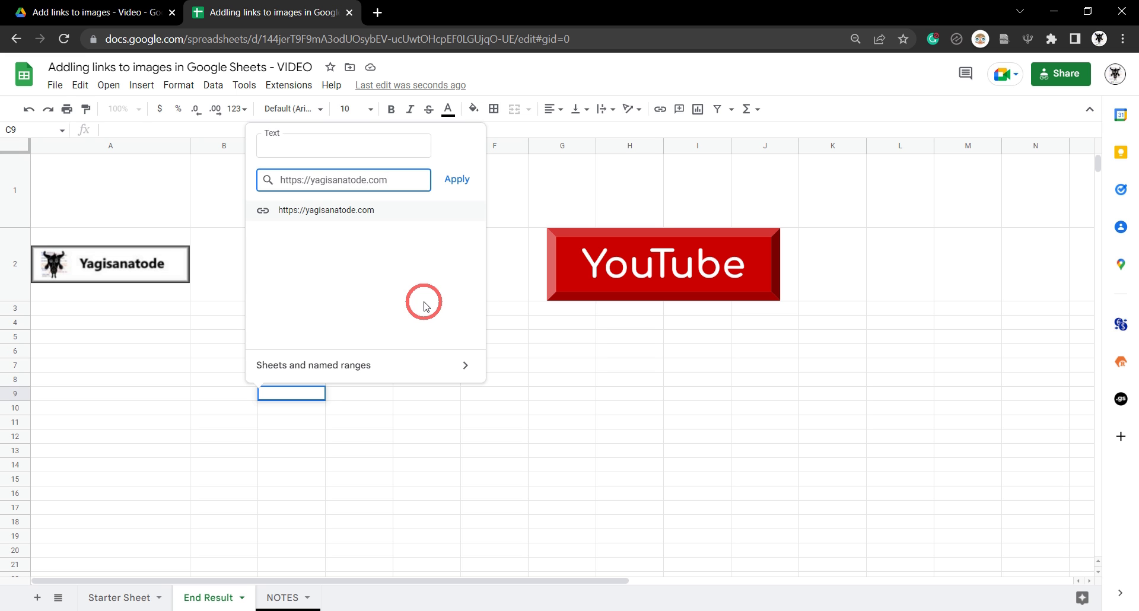
left_click(454, 180)
Reselect C9 and delete its image and link
left_click(373, 467)
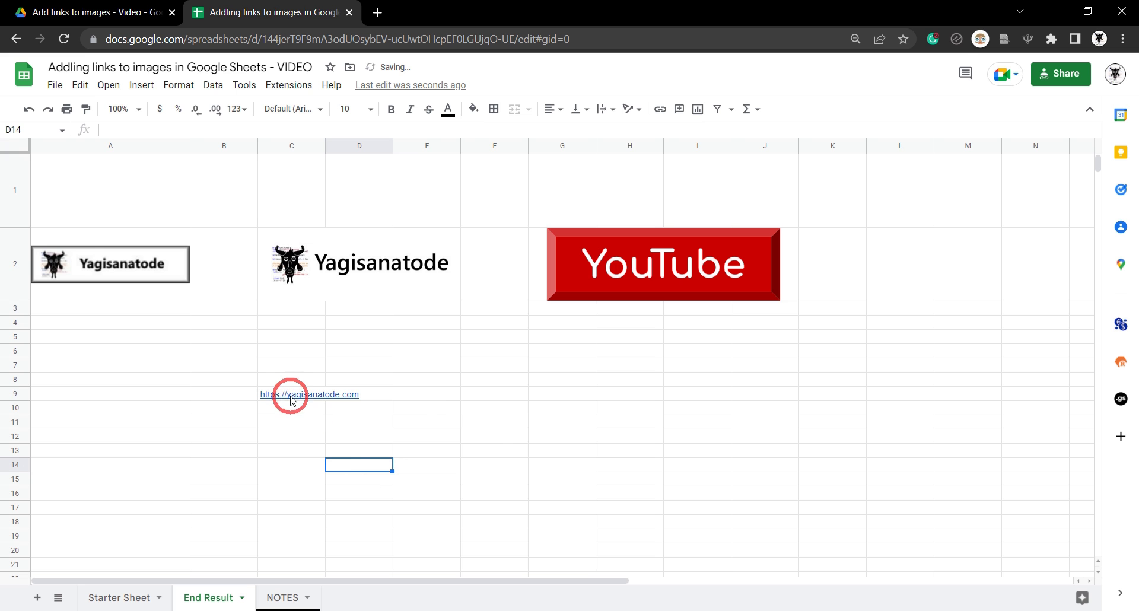
mouse_move(296, 398)
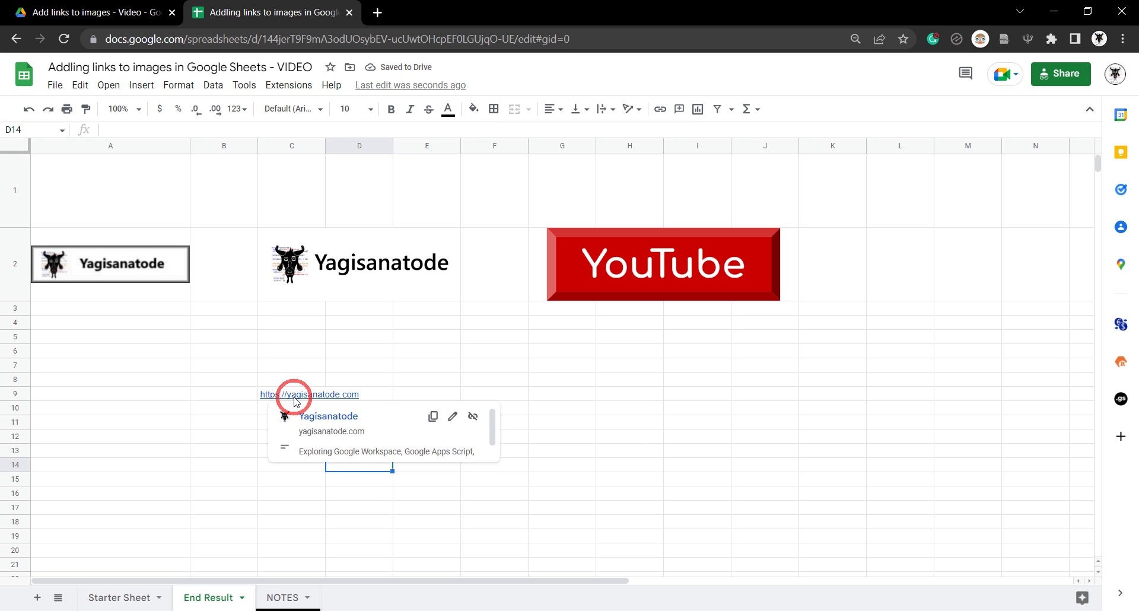
left_click_drag(421, 369, 402, 383)
left_click(287, 394)
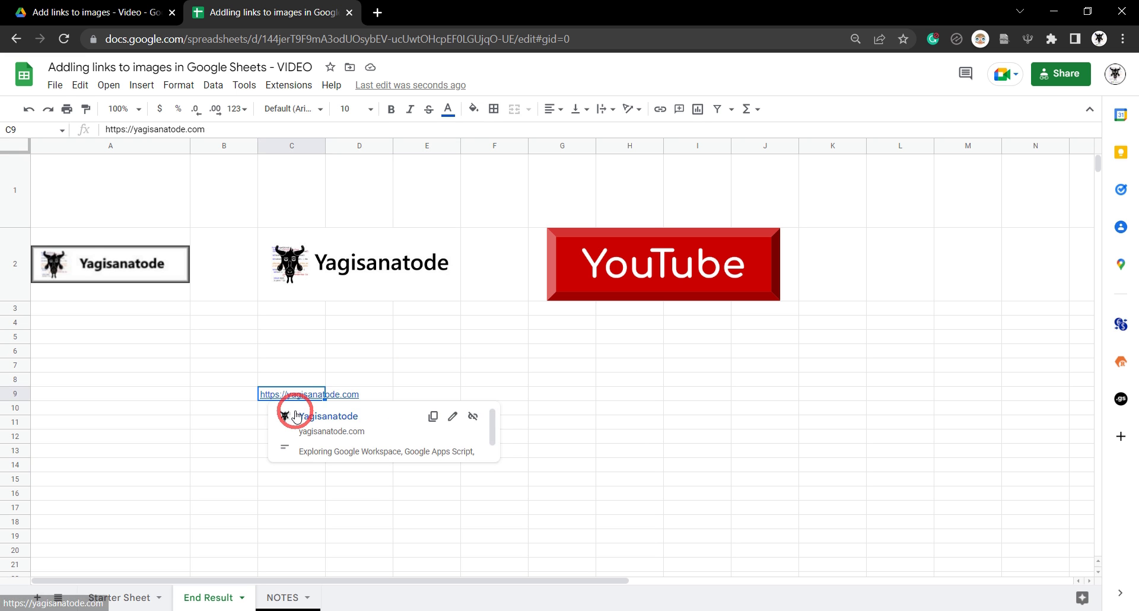
key("Delete")
Preview the link cards of the row 2 images, then go to the Starter Sheet
left_click(177, 334)
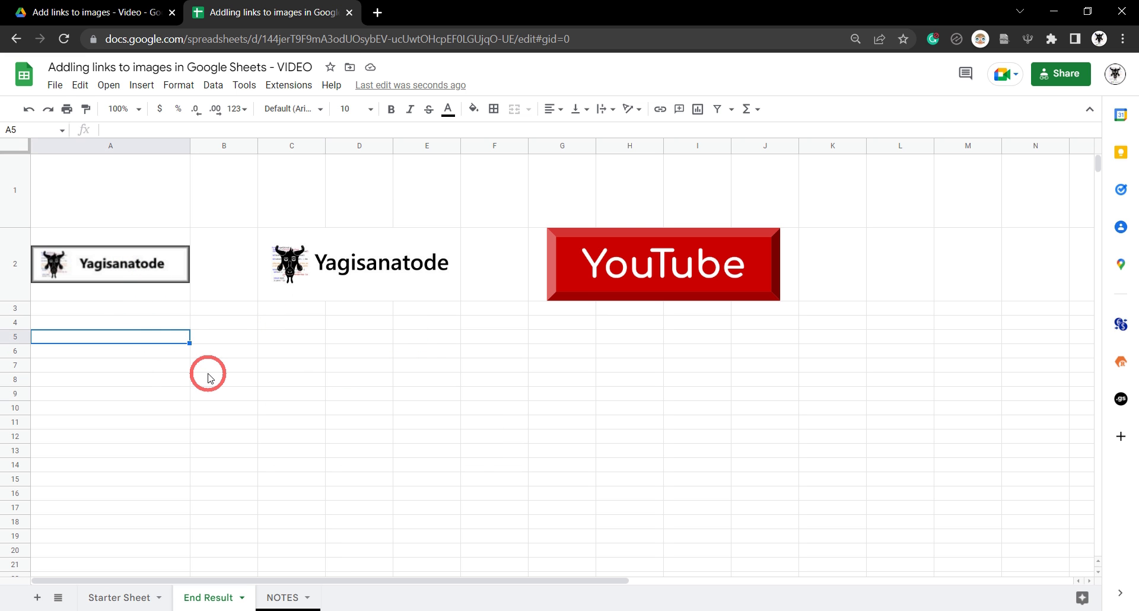
mouse_move(151, 277)
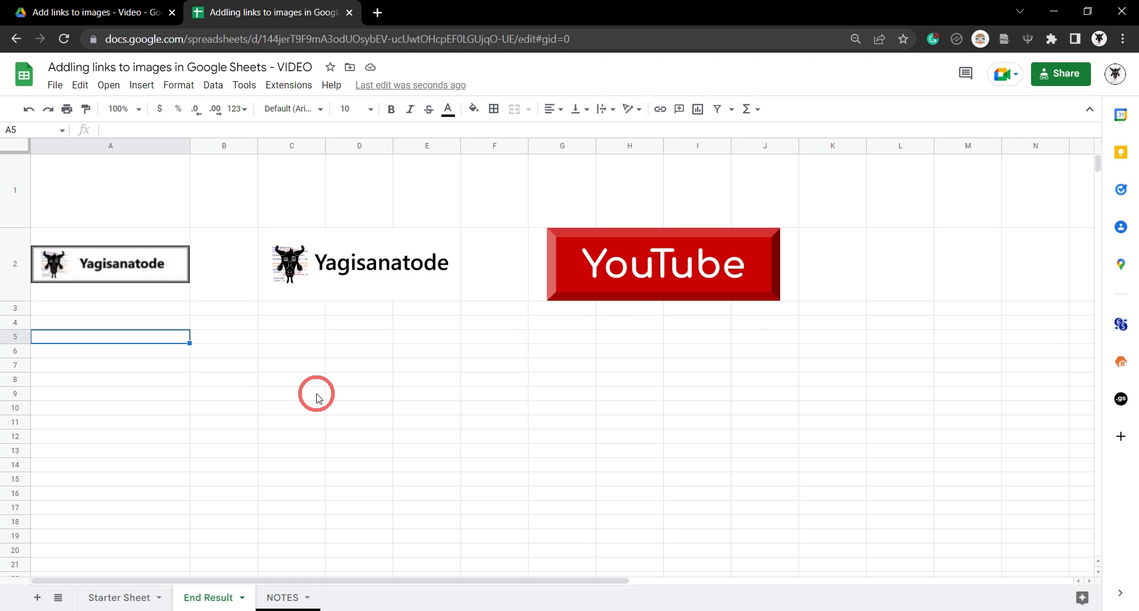
mouse_move(123, 262)
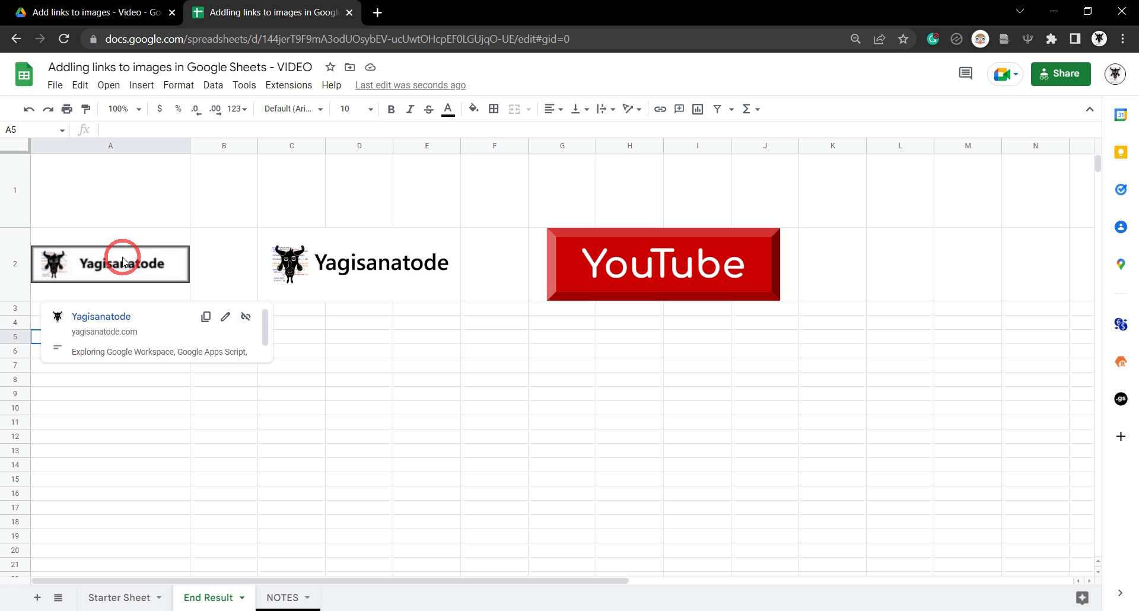
mouse_move(375, 270)
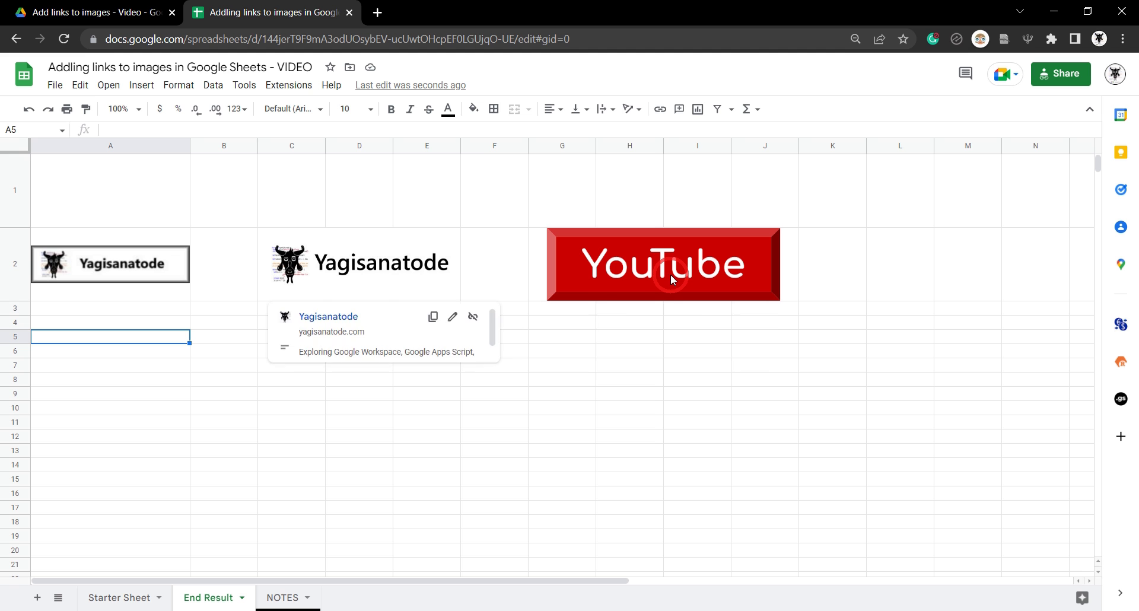
mouse_move(671, 278)
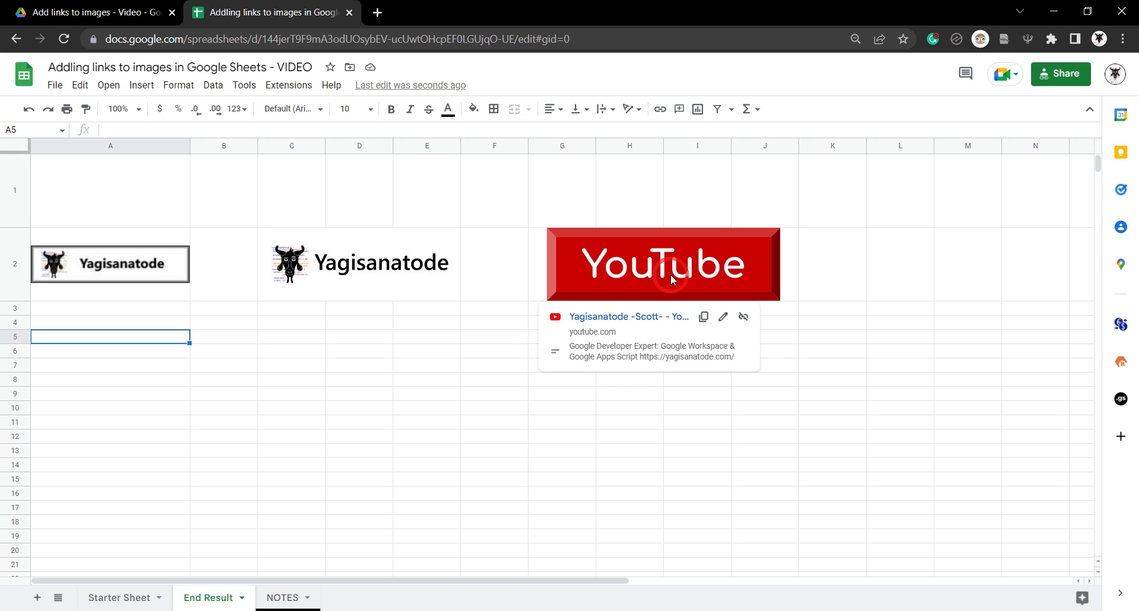
left_click(102, 594)
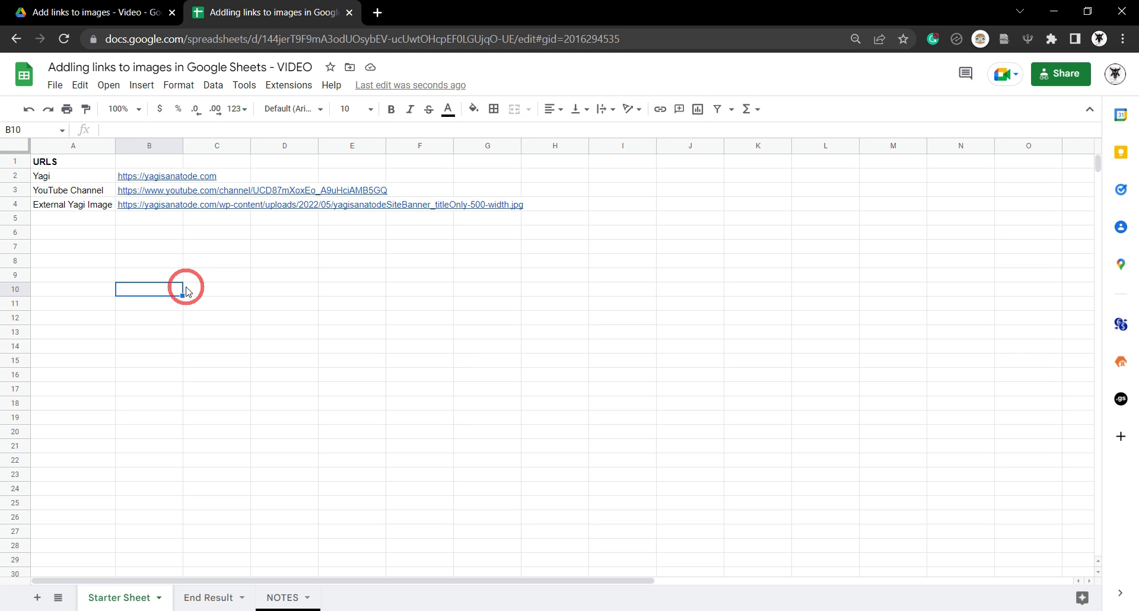
key("Up")
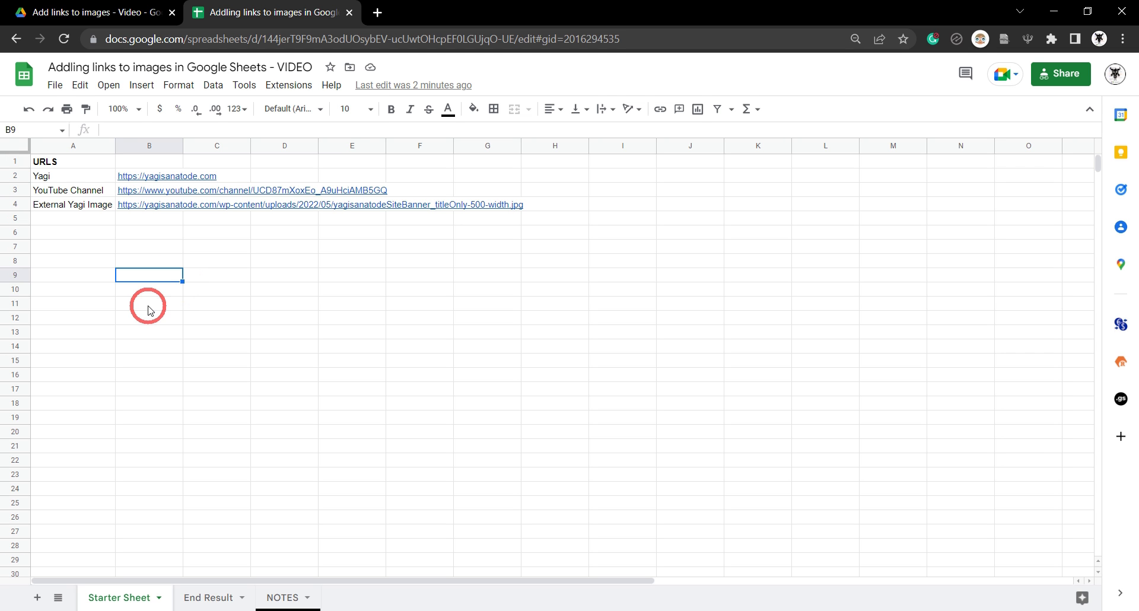
key("ctrl+plus")
key("ctrl+plus")
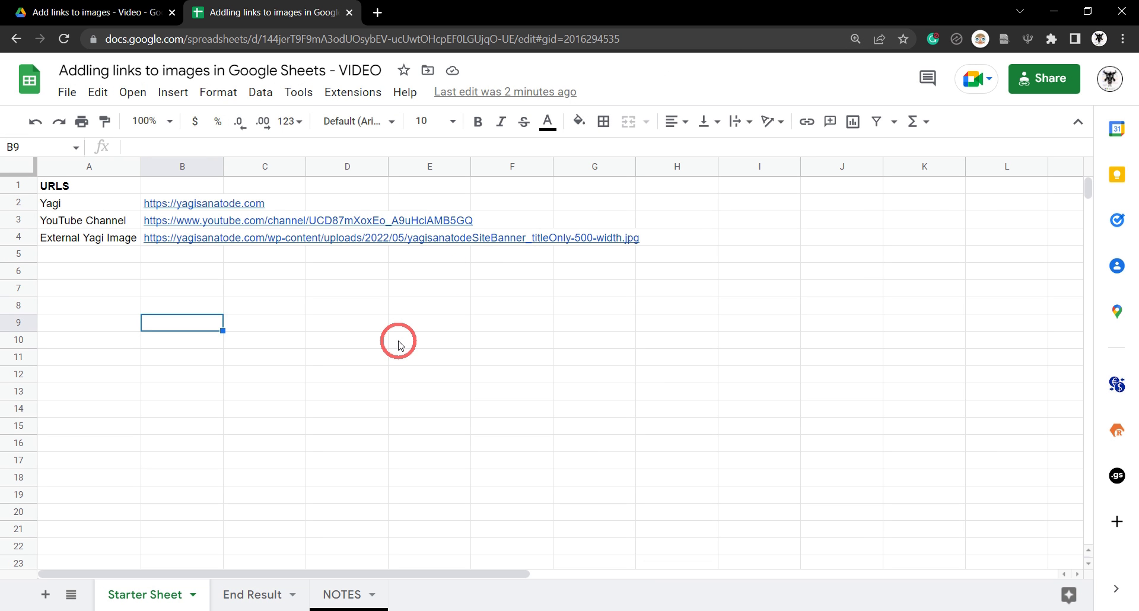
type("=")
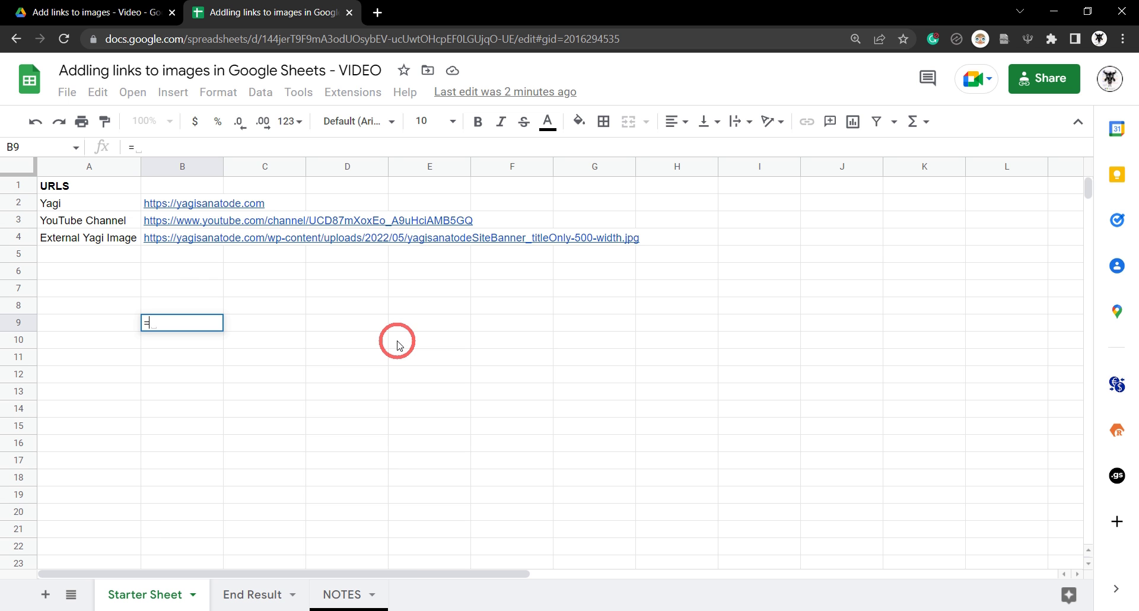
type("H")
key("BackSpace")
type("HYP")
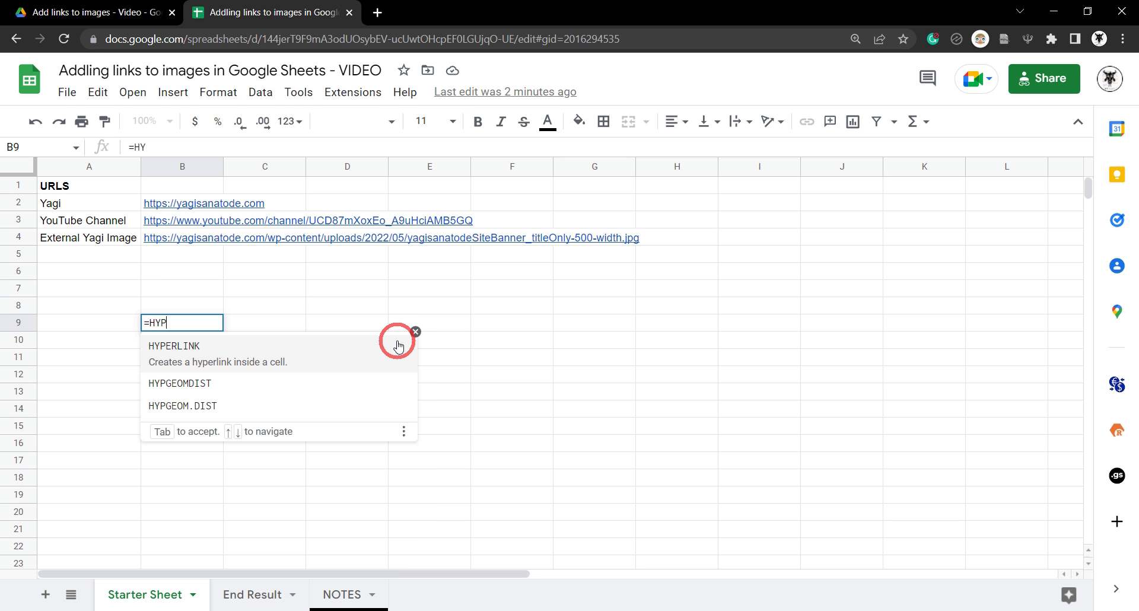
type("ERLINK")
left_click(397, 346)
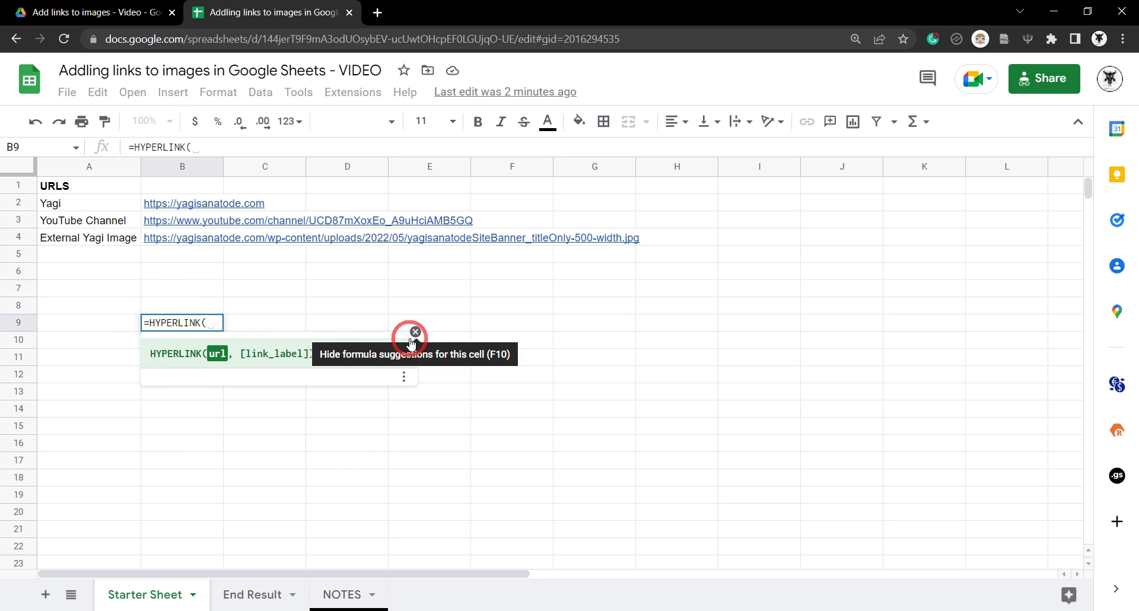
type("\"")
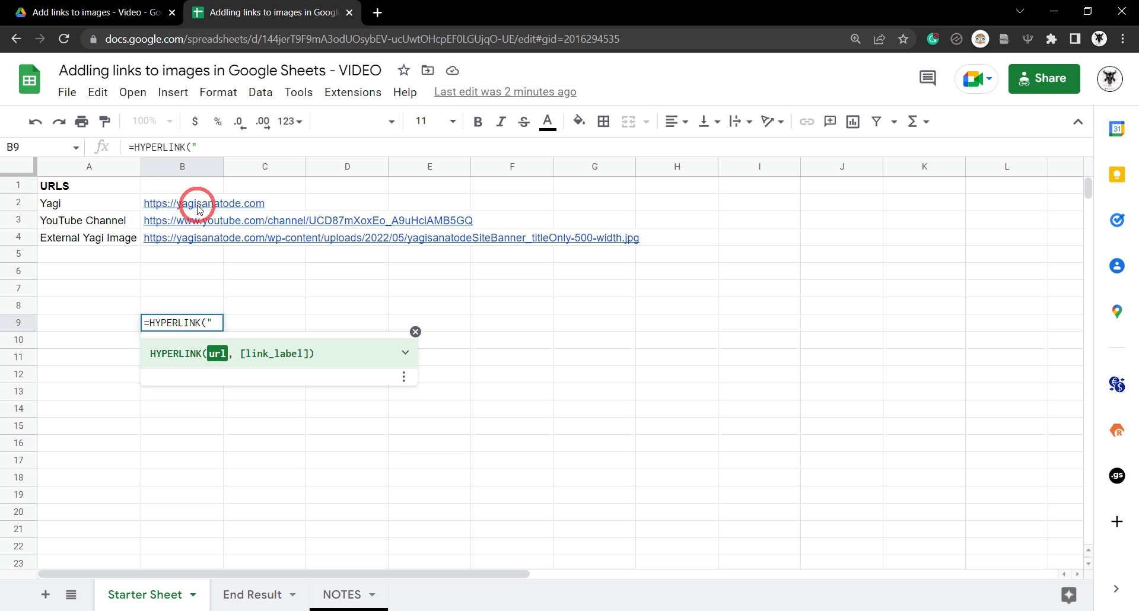
mouse_move(198, 208)
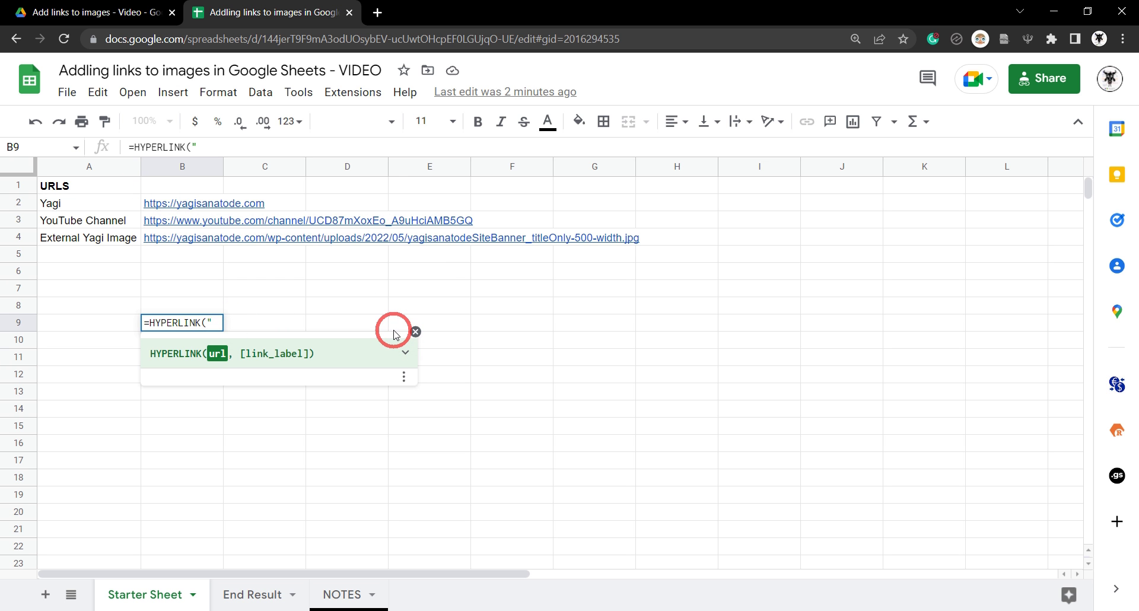
type("ttps")
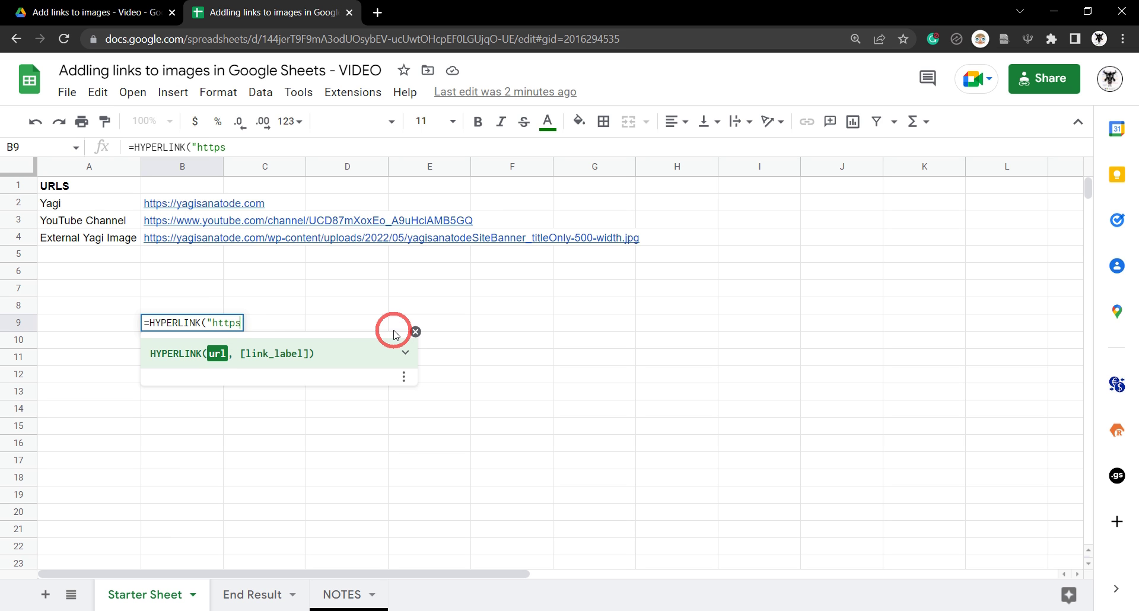
type("://yagisana")
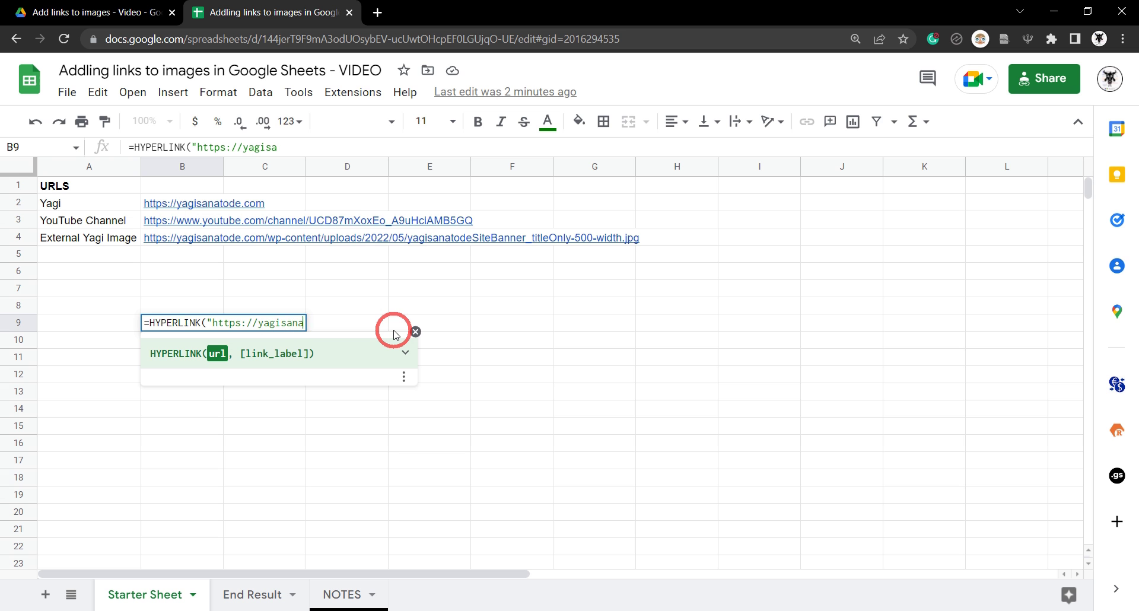
type("tode.com")
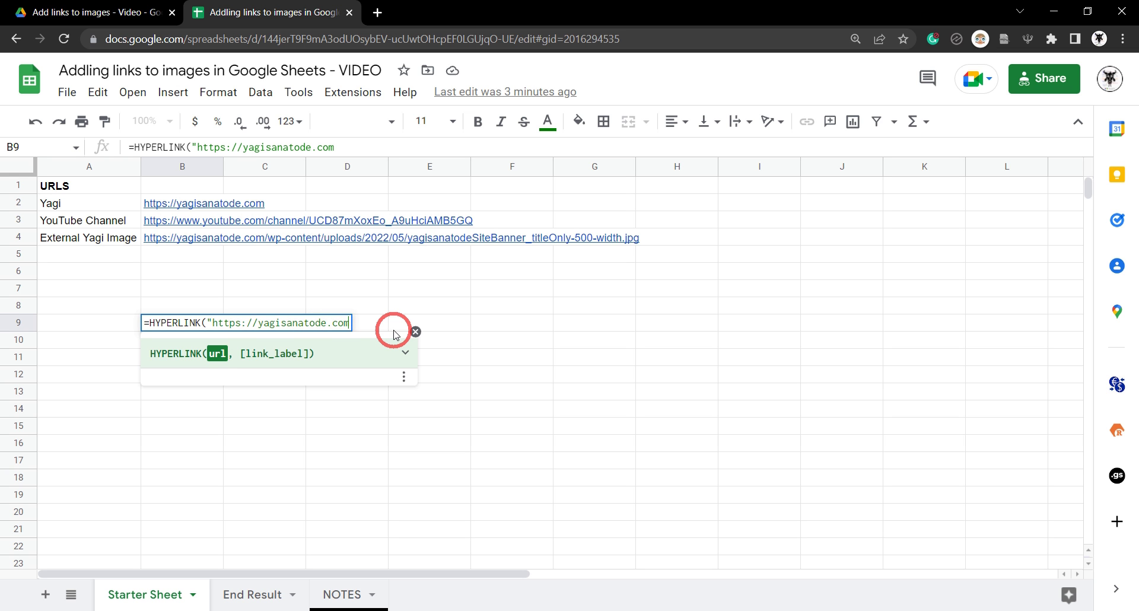
type("\",")
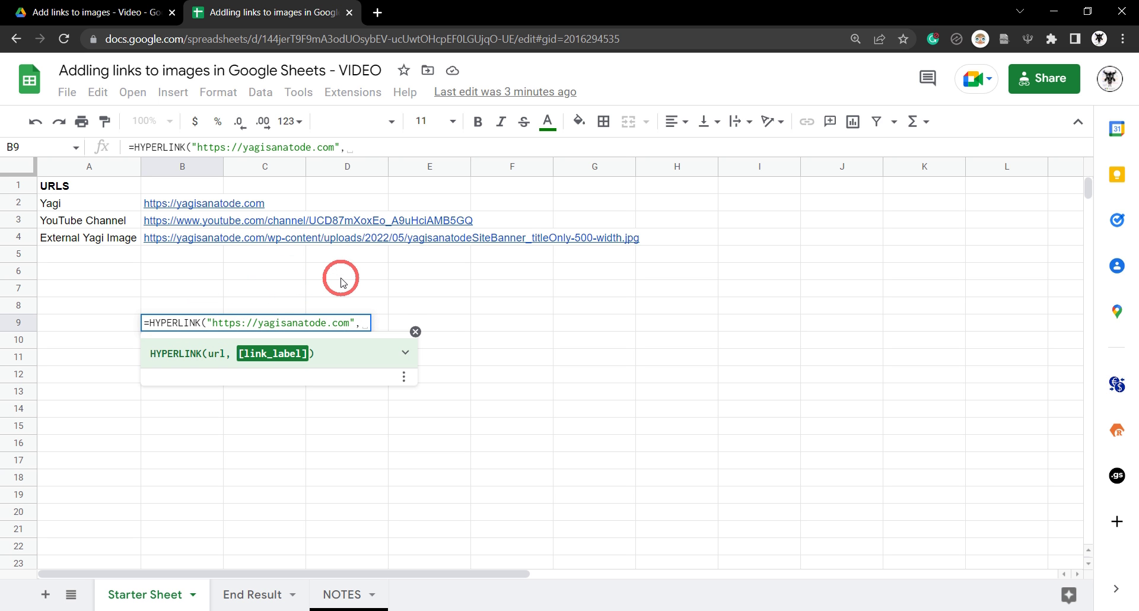
type("IMAGE")
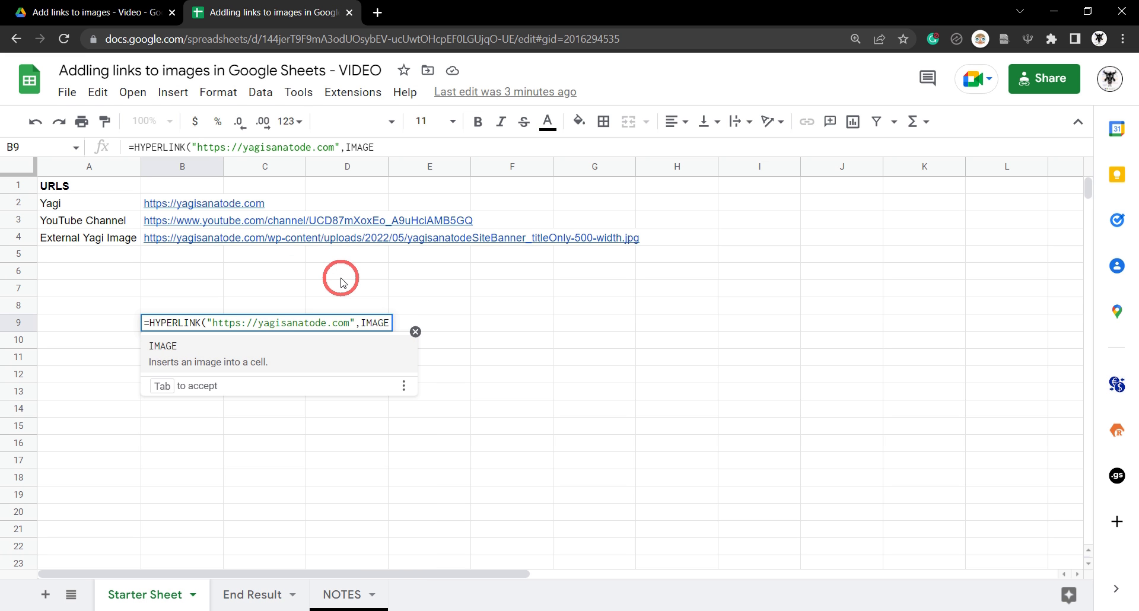
key("Tab")
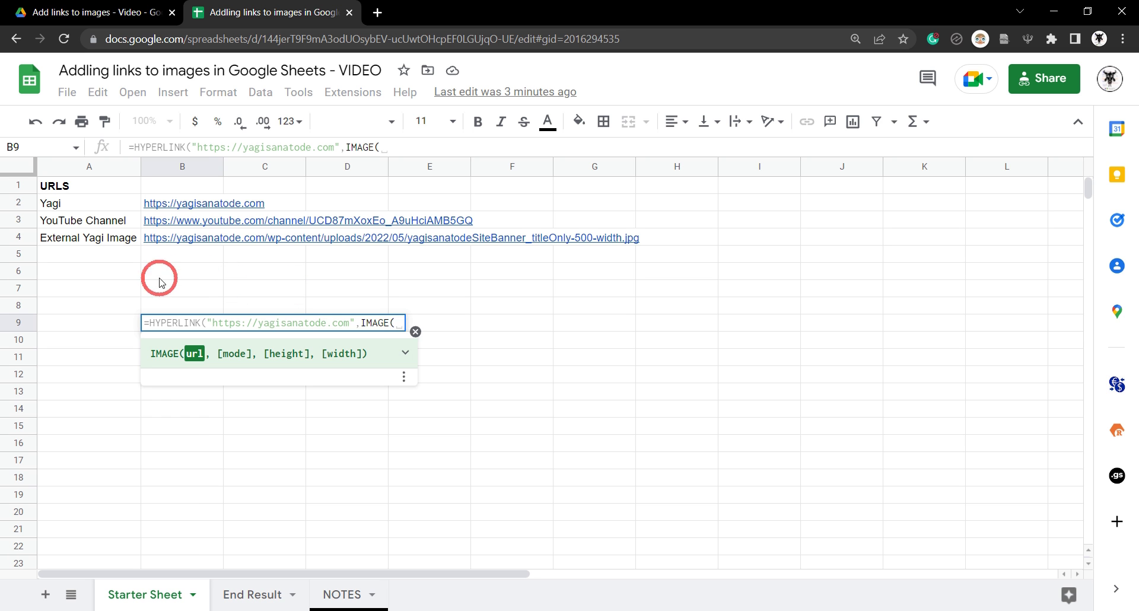
mouse_move(200, 237)
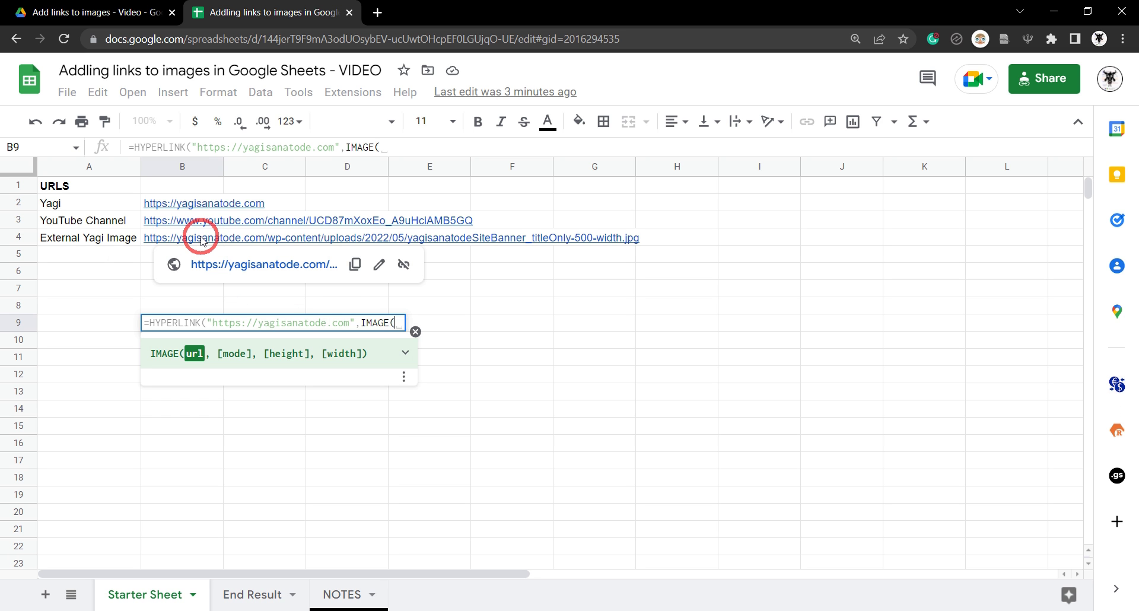
left_click(201, 237)
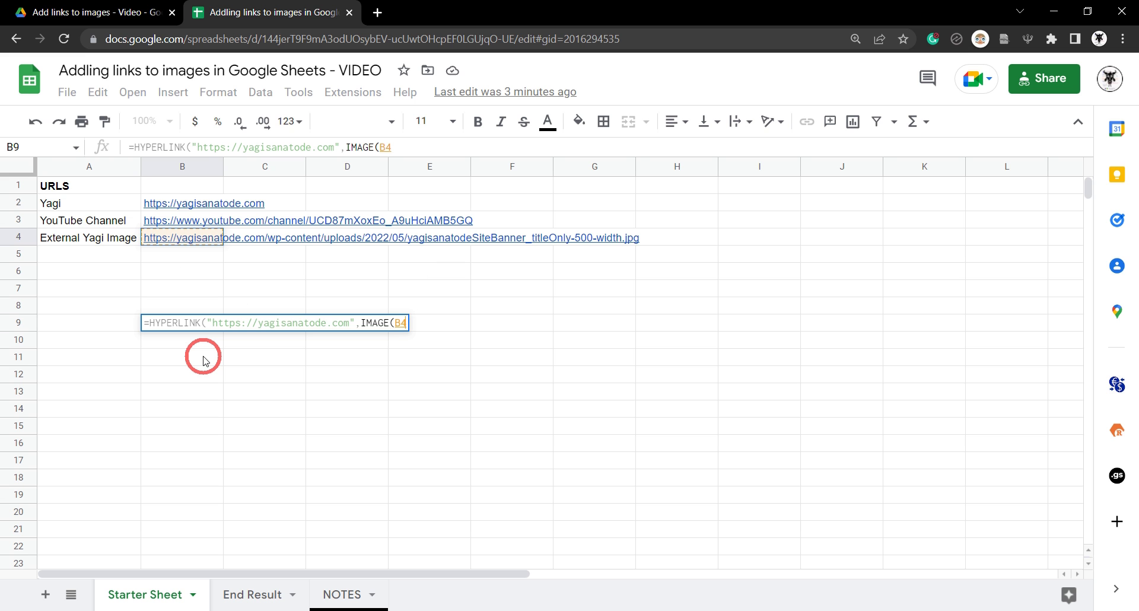
type(")")
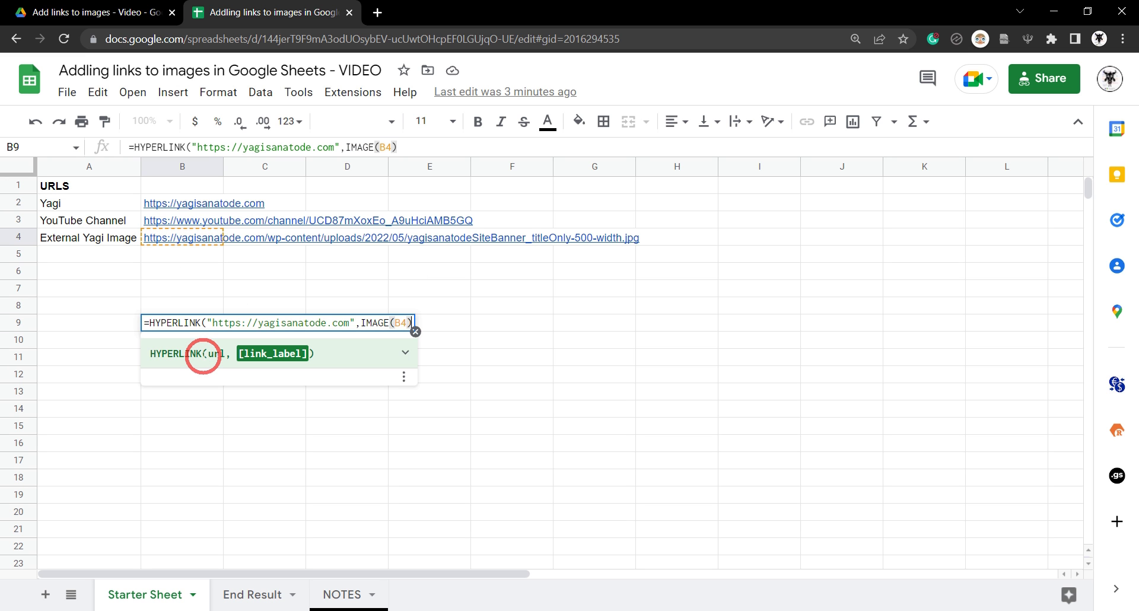
mouse_move(190, 236)
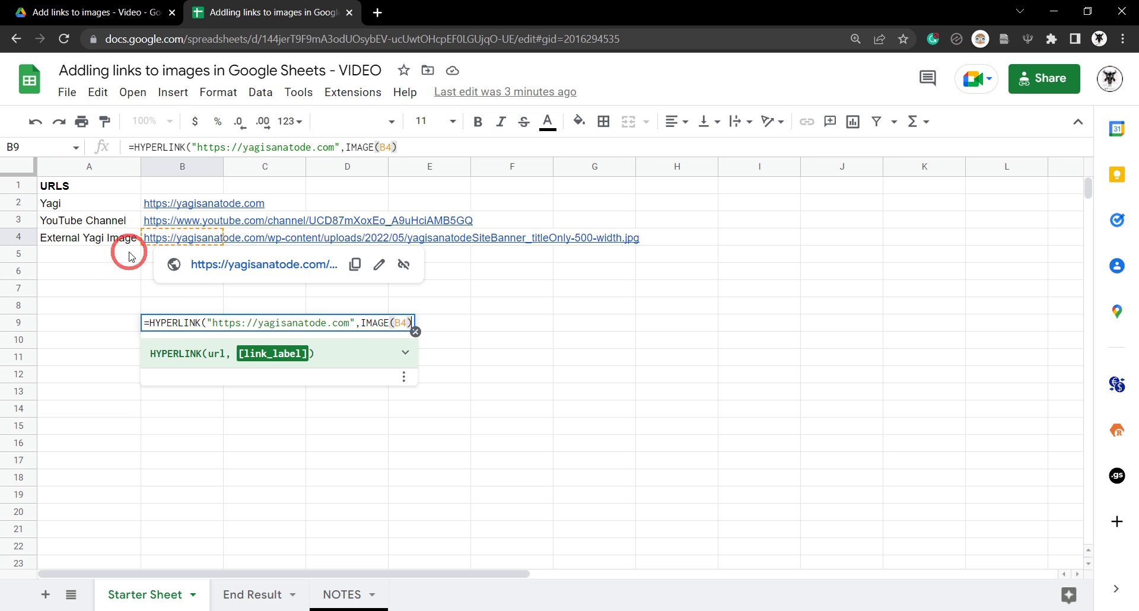
left_click(158, 243)
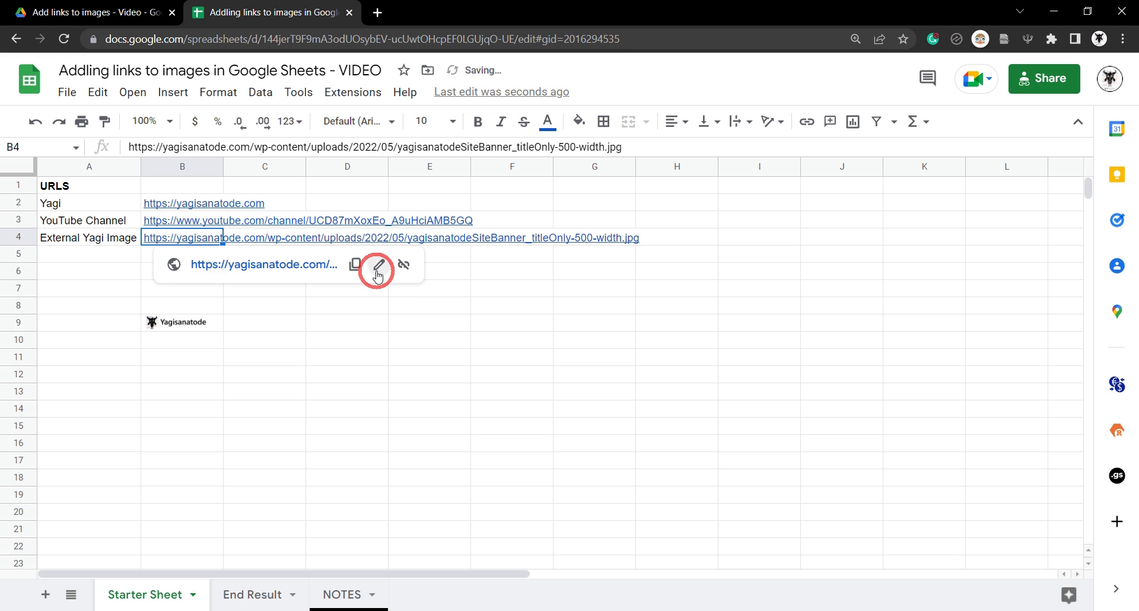
Replace B4 in B9's IMAGE function with the quoted, pasted image URL
left_click(213, 325)
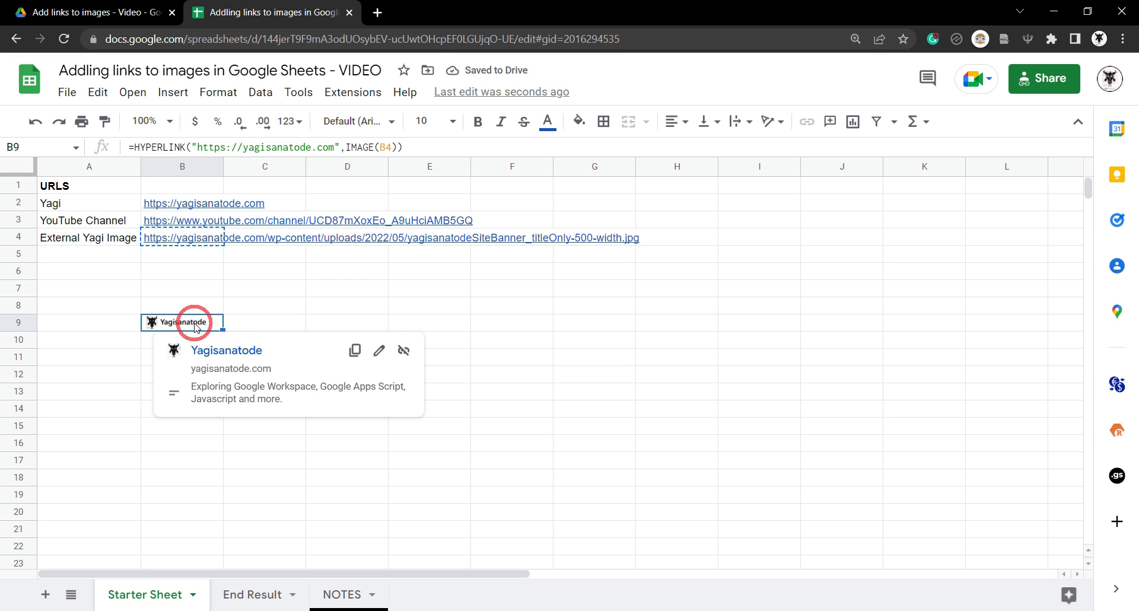
left_click(386, 146)
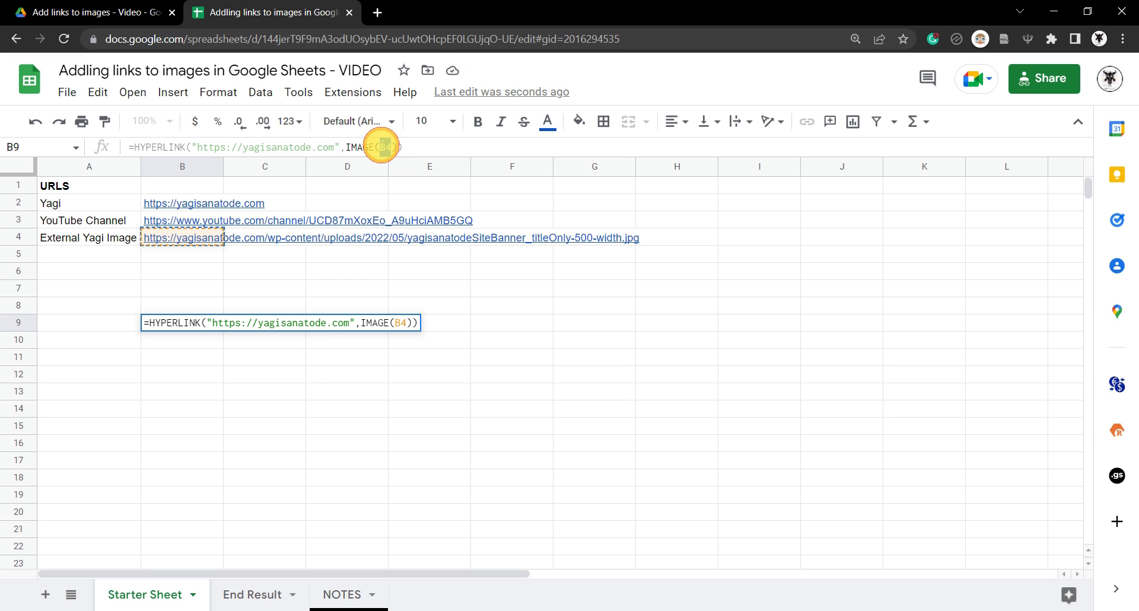
type("\"")
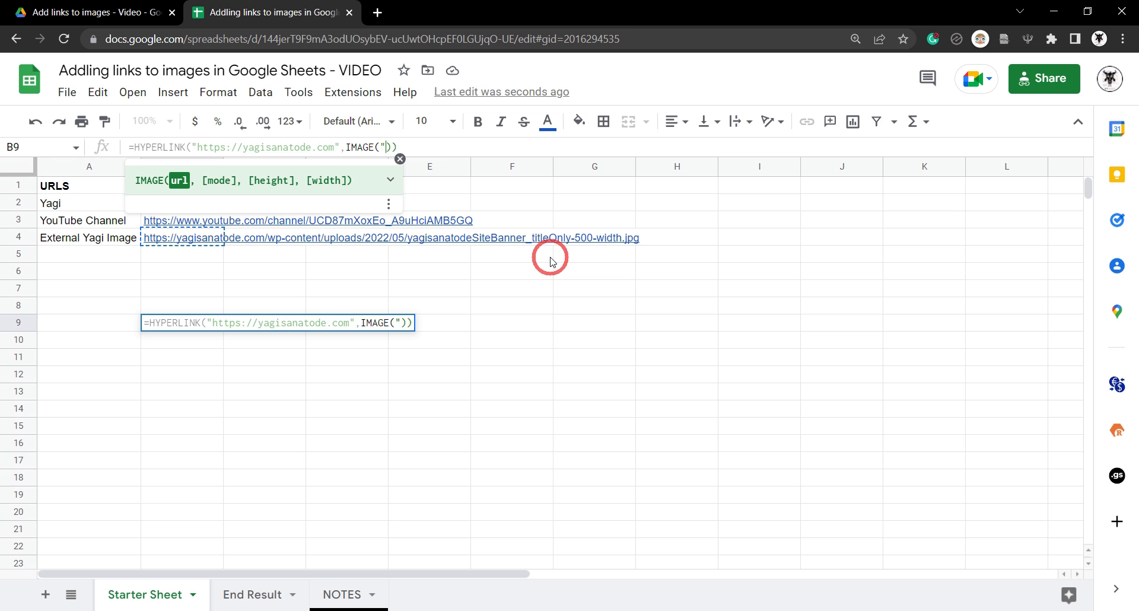
key("ctrl+v")
type("\"")
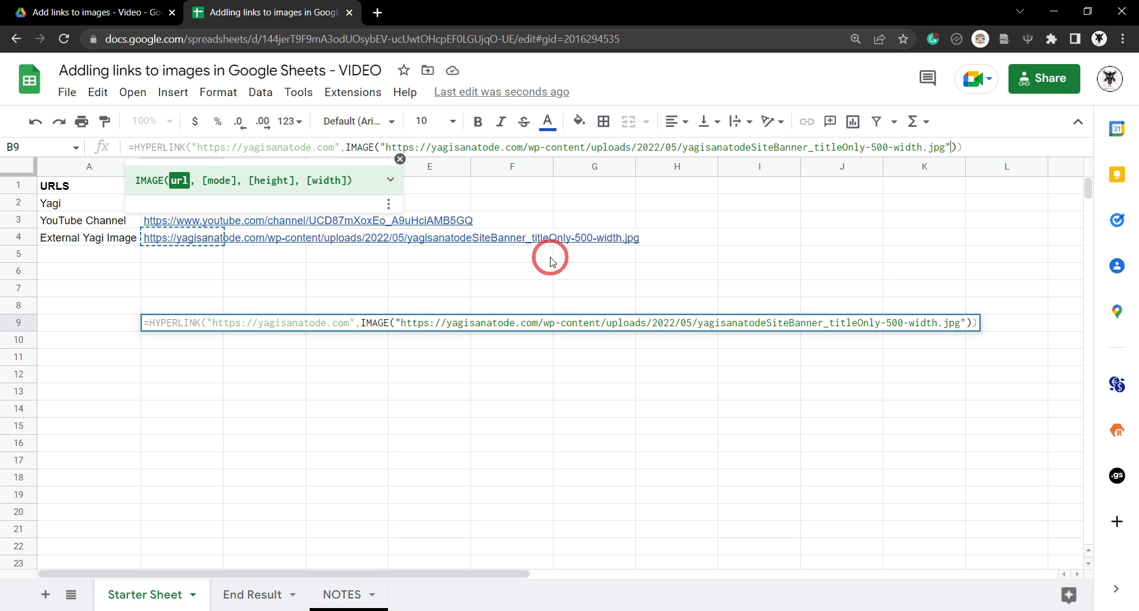
key("Tab")
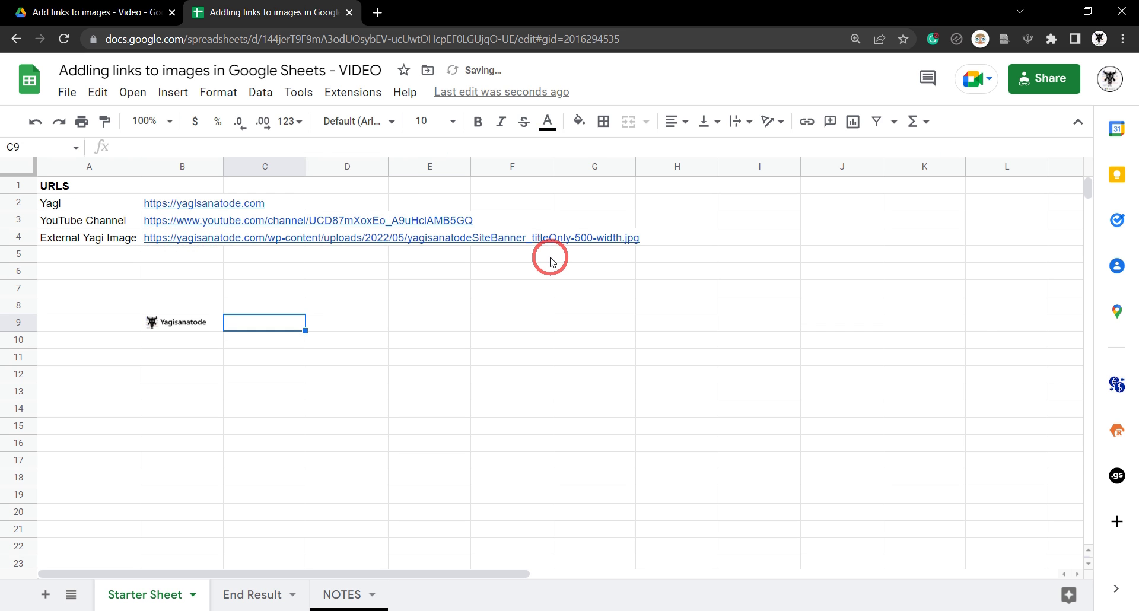
left_click(179, 324)
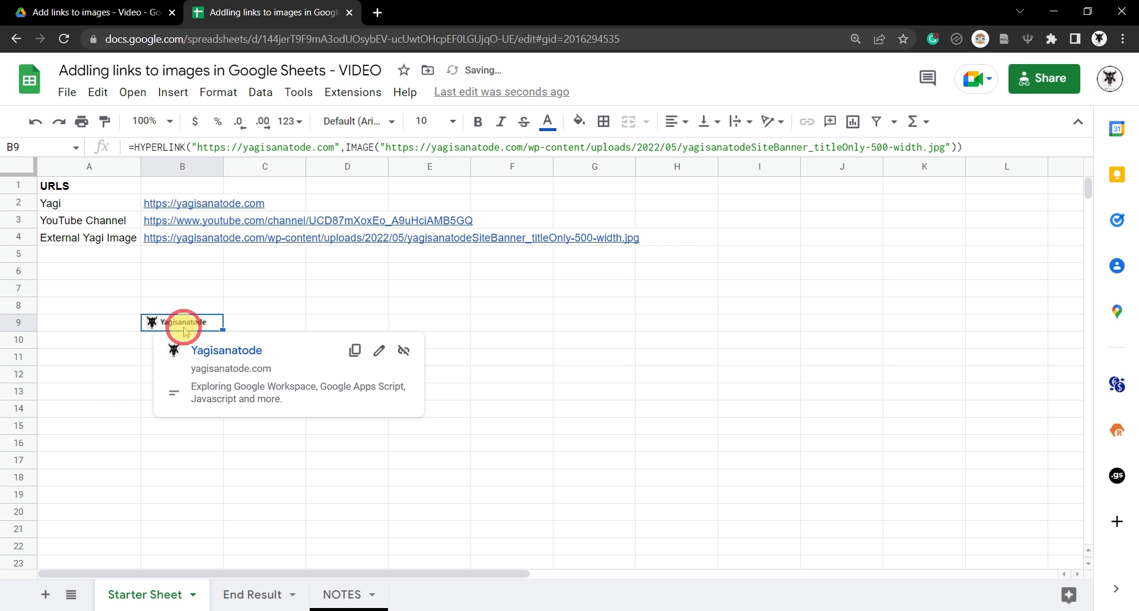
left_click(143, 458)
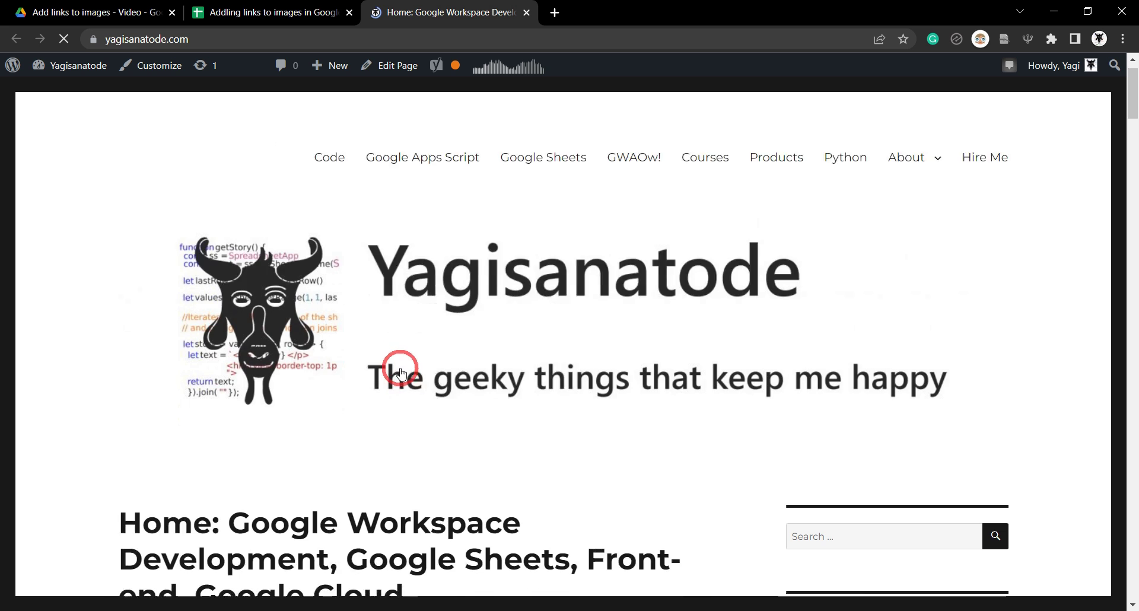
left_click(526, 12)
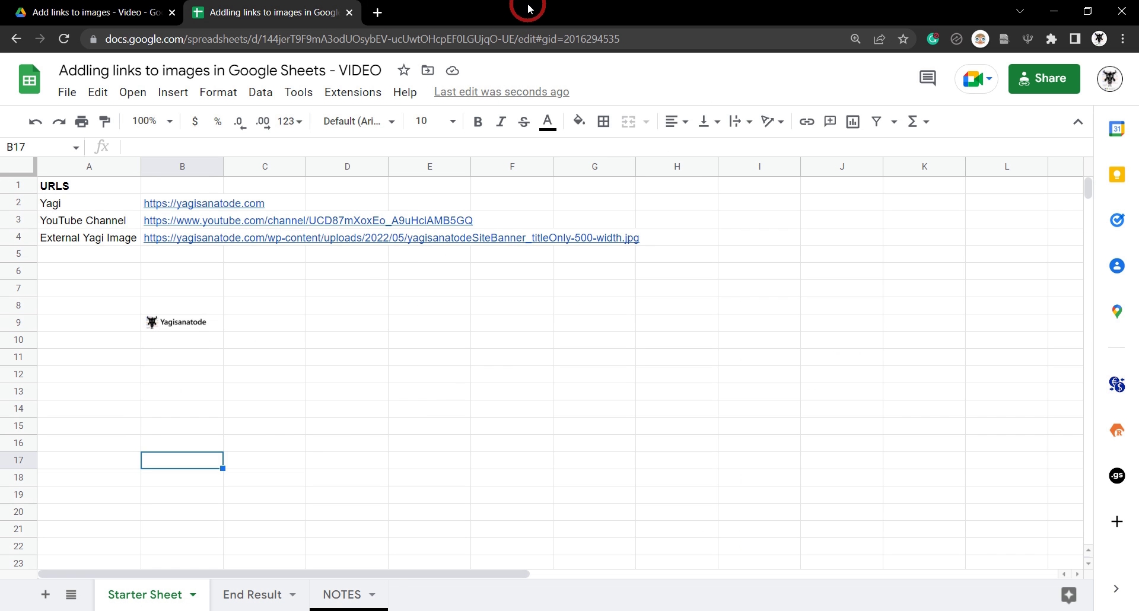
Make row 9 taller and column B wider so the B9 banner displays larger
left_click(181, 323)
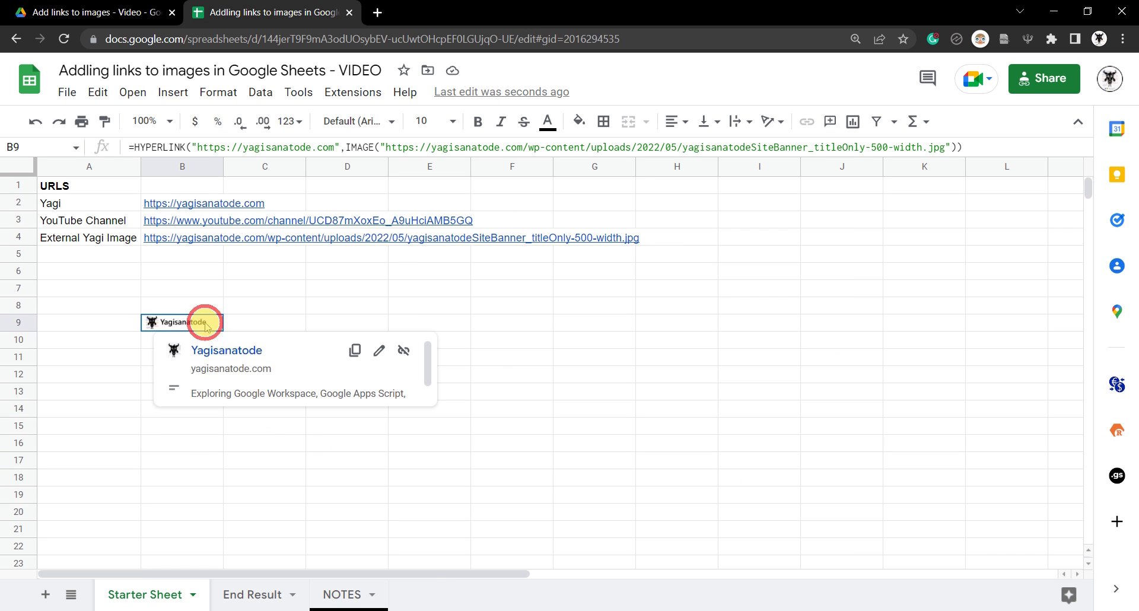
left_click(218, 444)
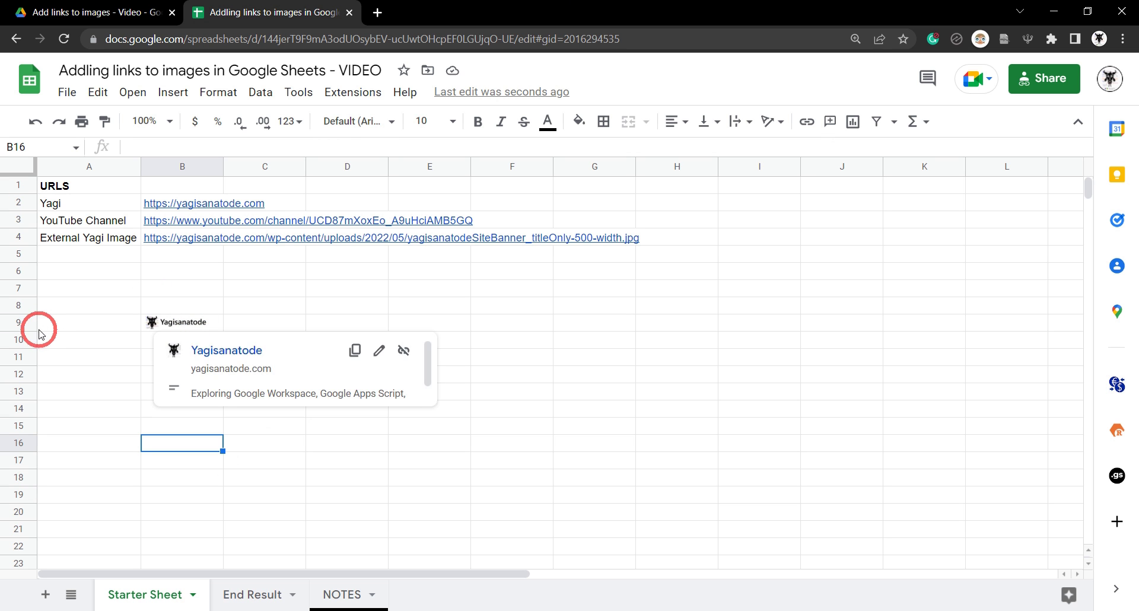
left_click_drag(20, 334, 20, 361)
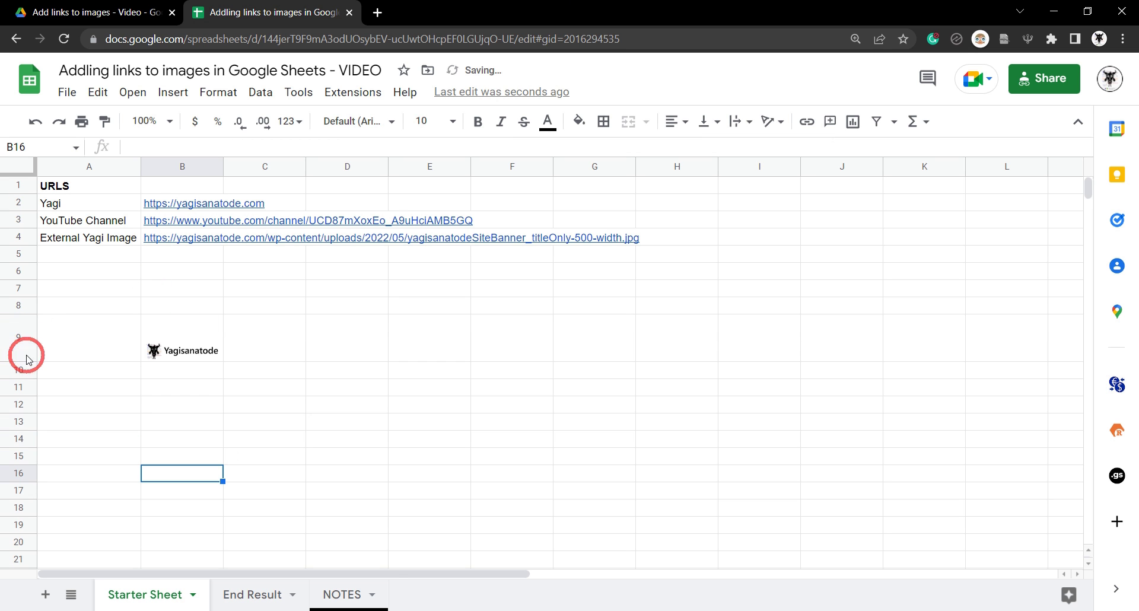
left_click_drag(223, 166, 294, 166)
left_click(434, 386)
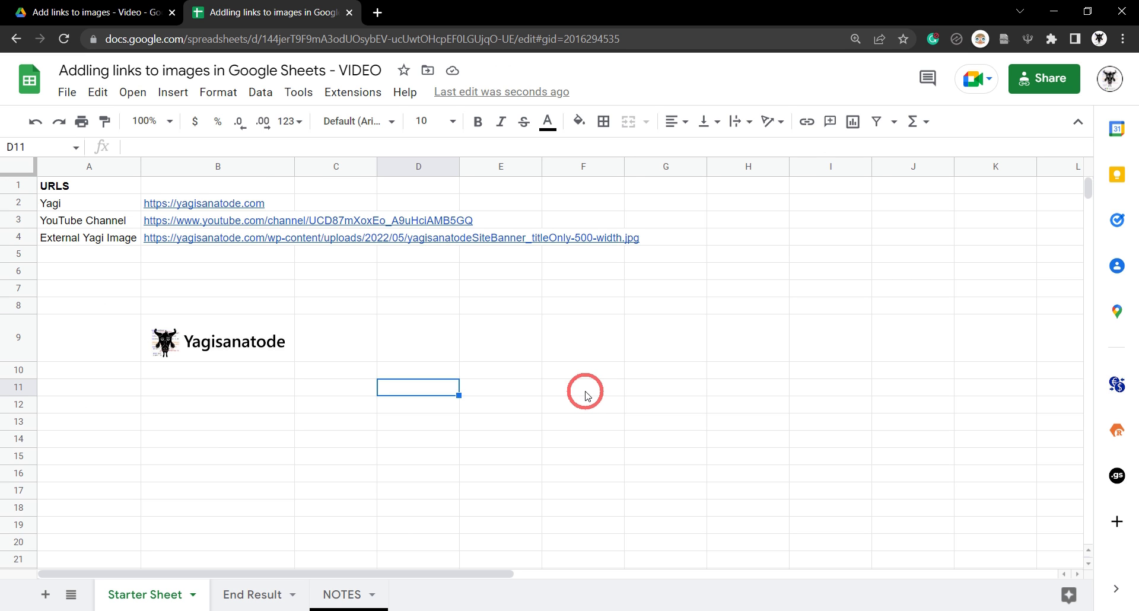
left_click(237, 344)
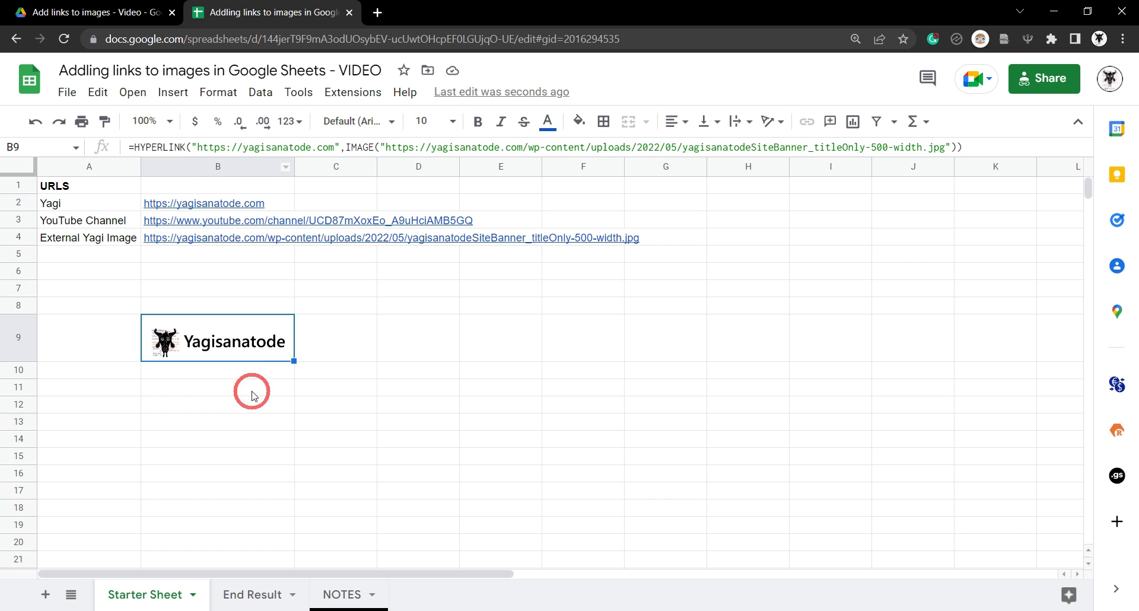
Copy B9's HYPERLINK/IMAGE formula into cell B11 to show a second linked banner
left_click_drag(984, 147, 89, 152)
key("ctrl+c")
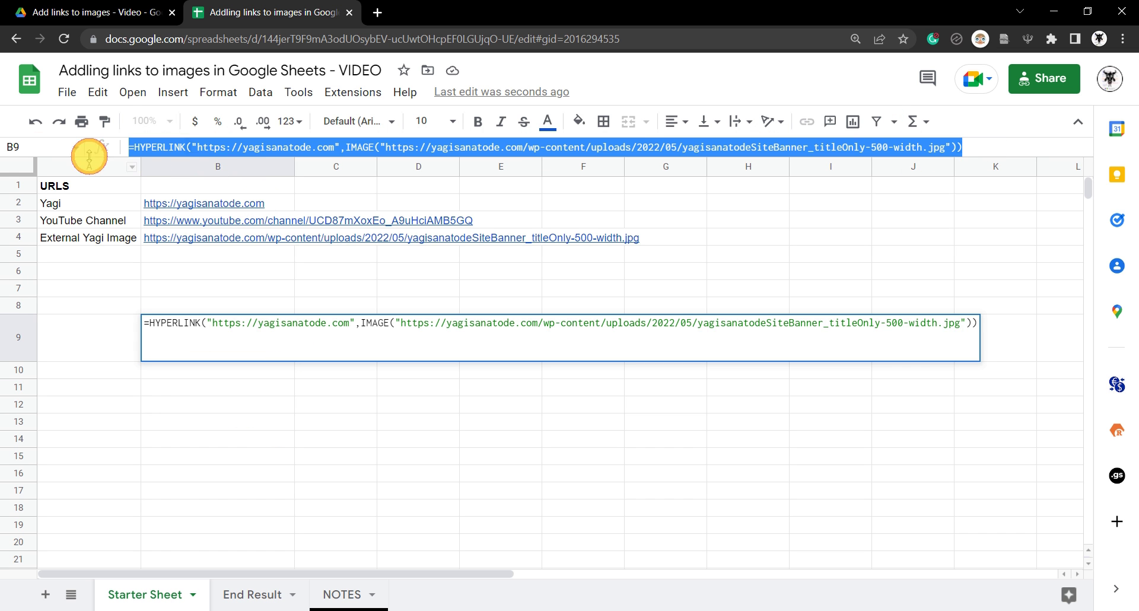
key("Tab")
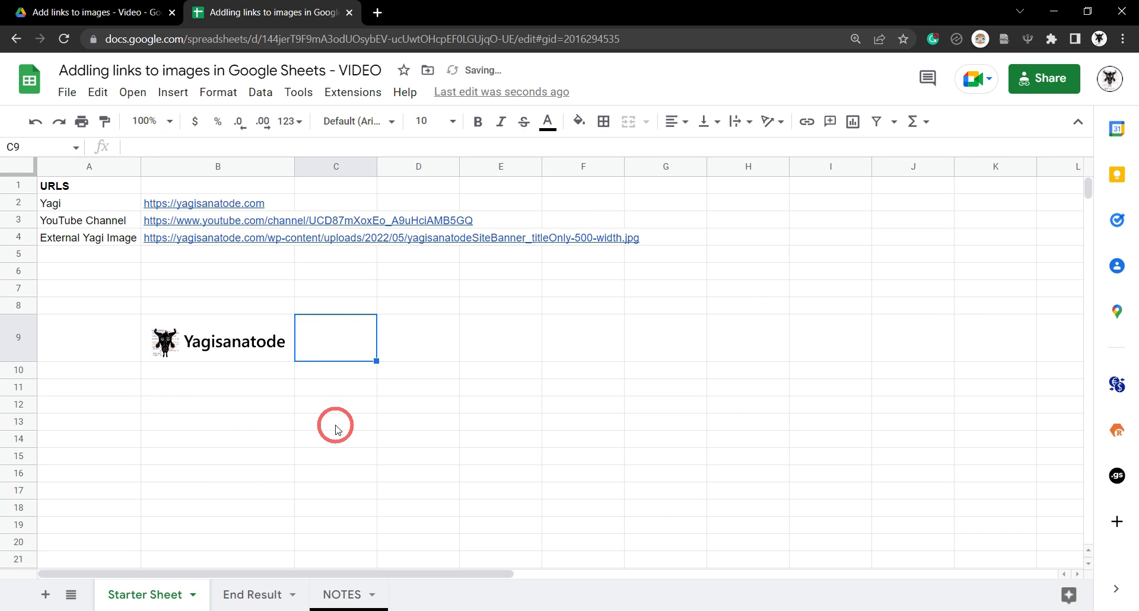
mouse_move(235, 349)
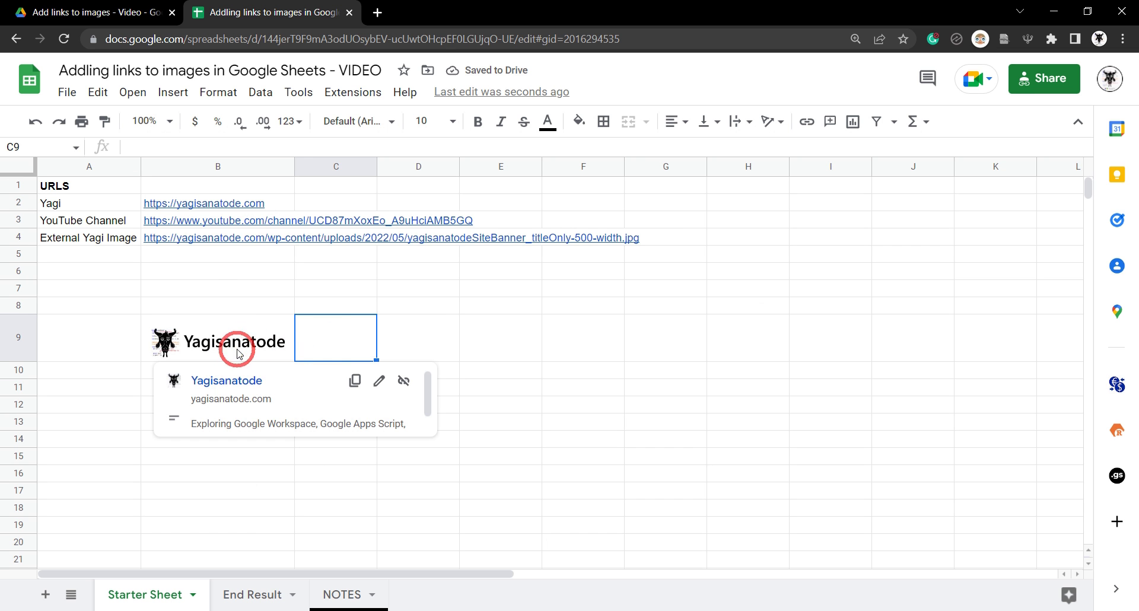
left_click(201, 457)
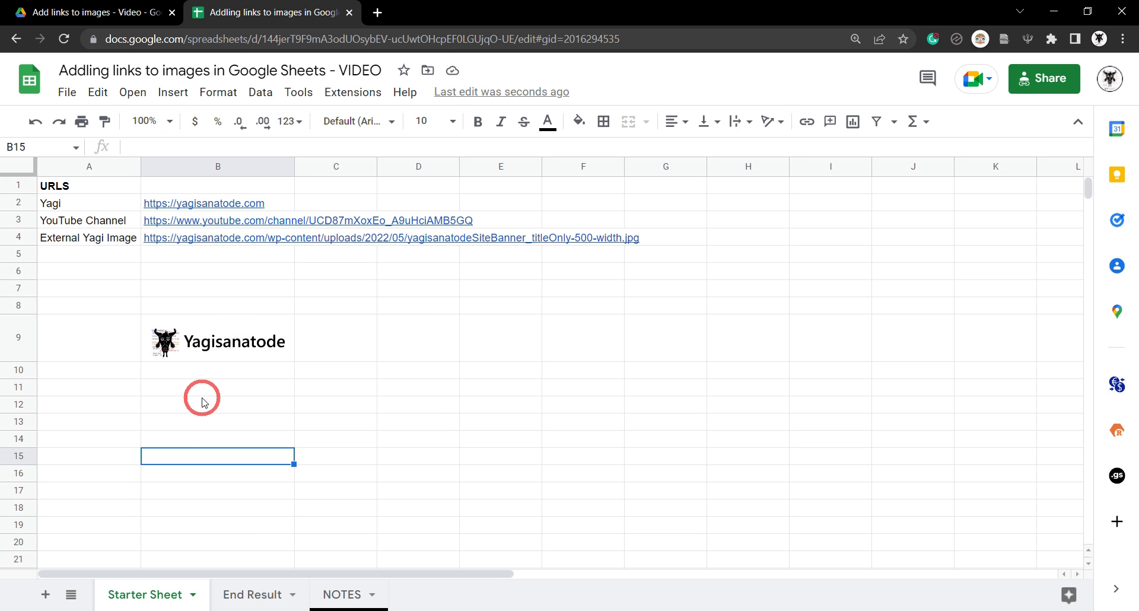
left_click(202, 394)
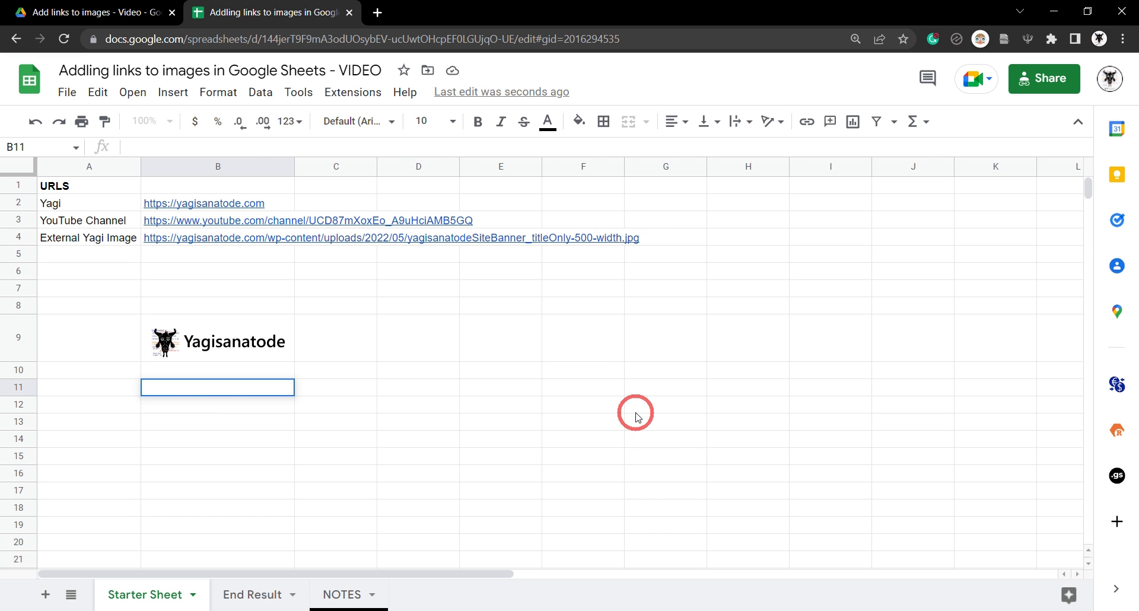
key("ctrl+v")
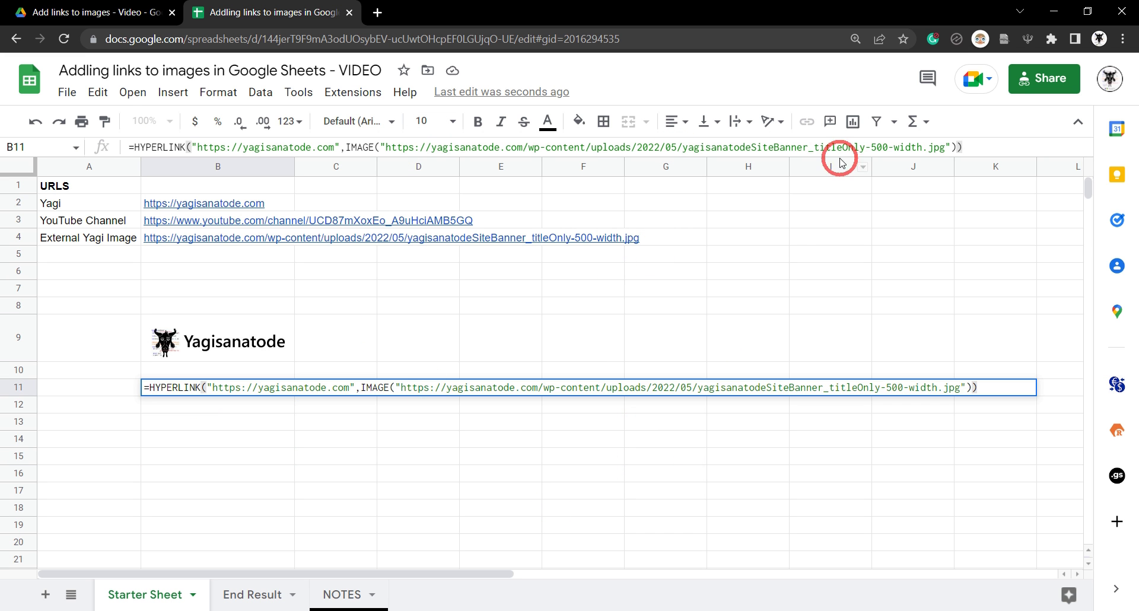
left_click_drag(946, 147, 385, 147)
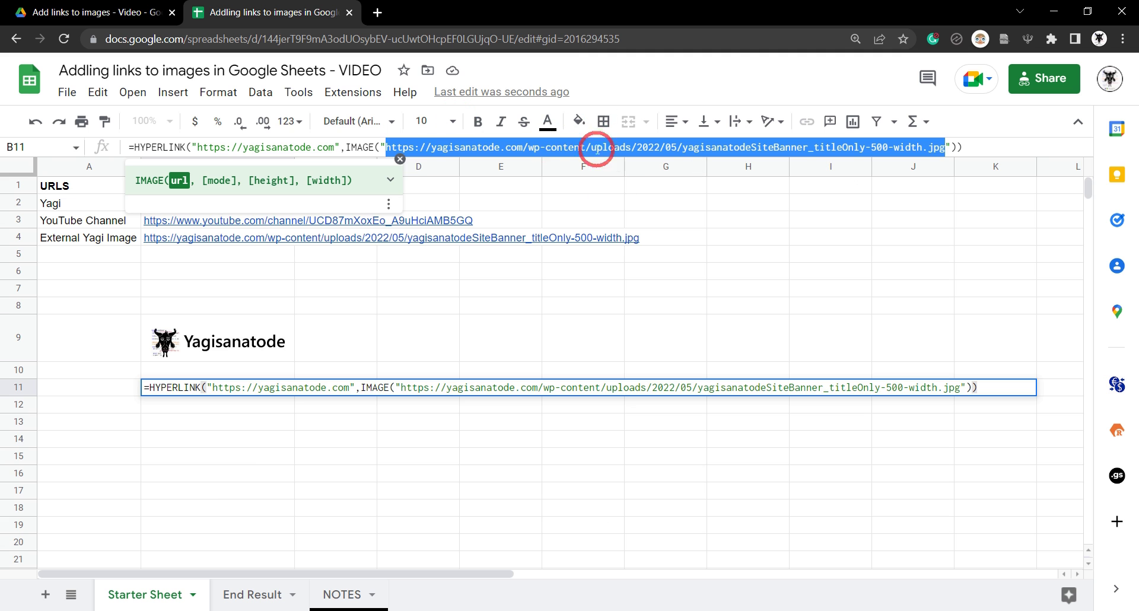
left_click(237, 471)
left_click(231, 396)
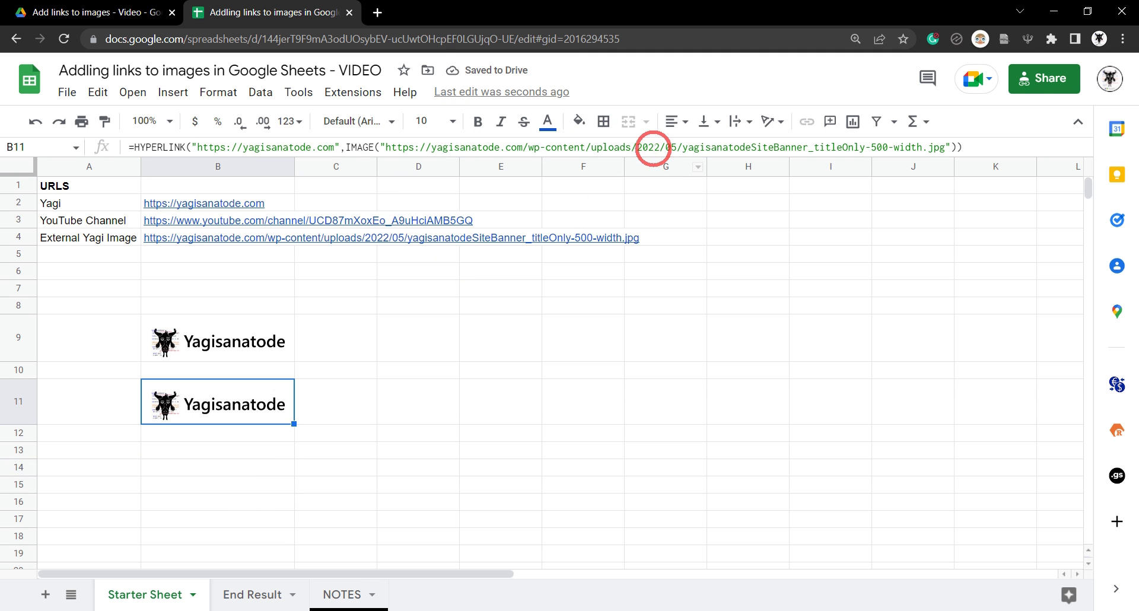
left_click(112, 10)
Copy the Drive share link of 'Yagi-circle transparent background 500x500.jpg'
left_click(310, 196)
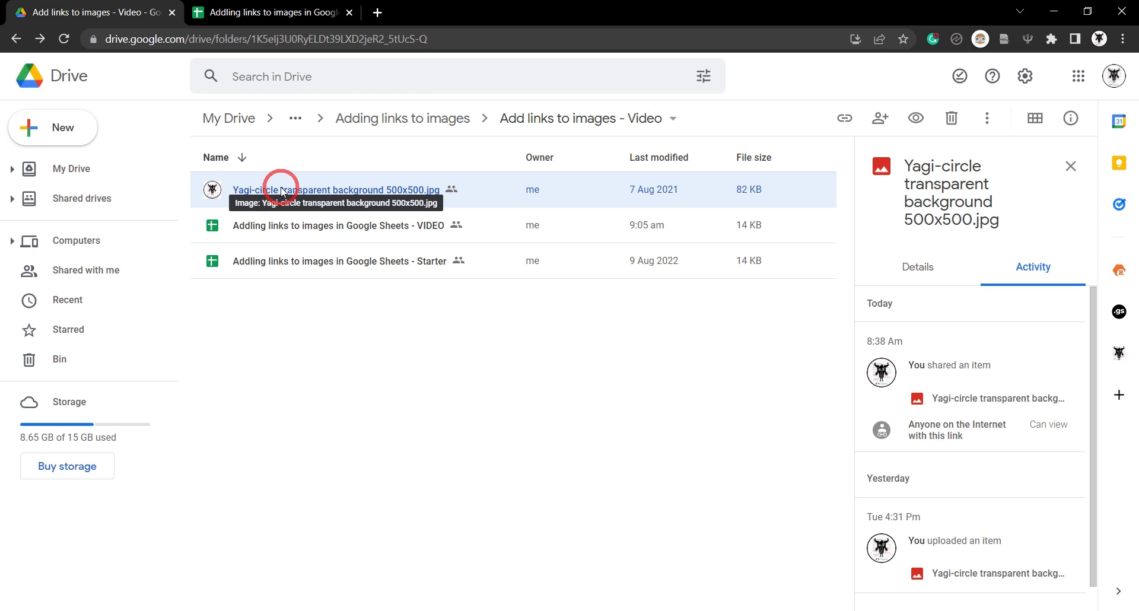
right_click(310, 190)
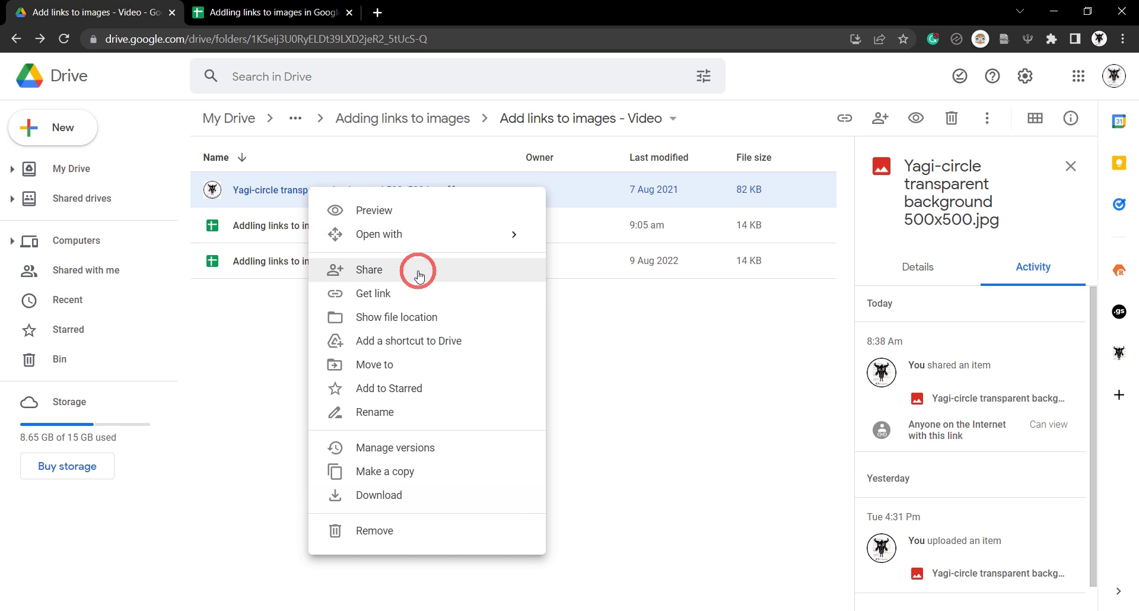
left_click(406, 293)
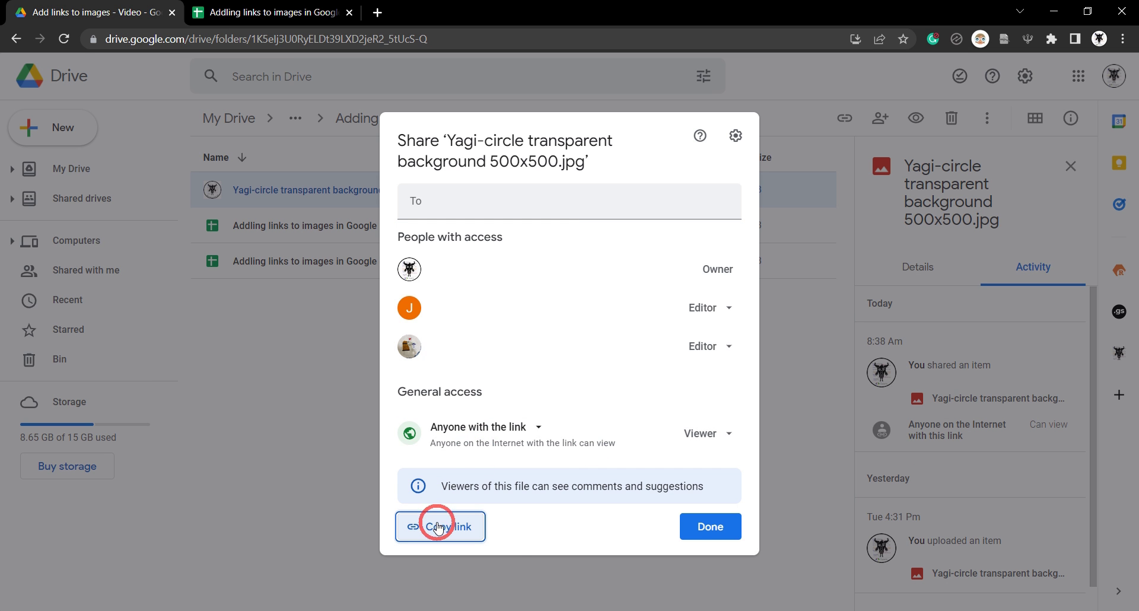
left_click(438, 527)
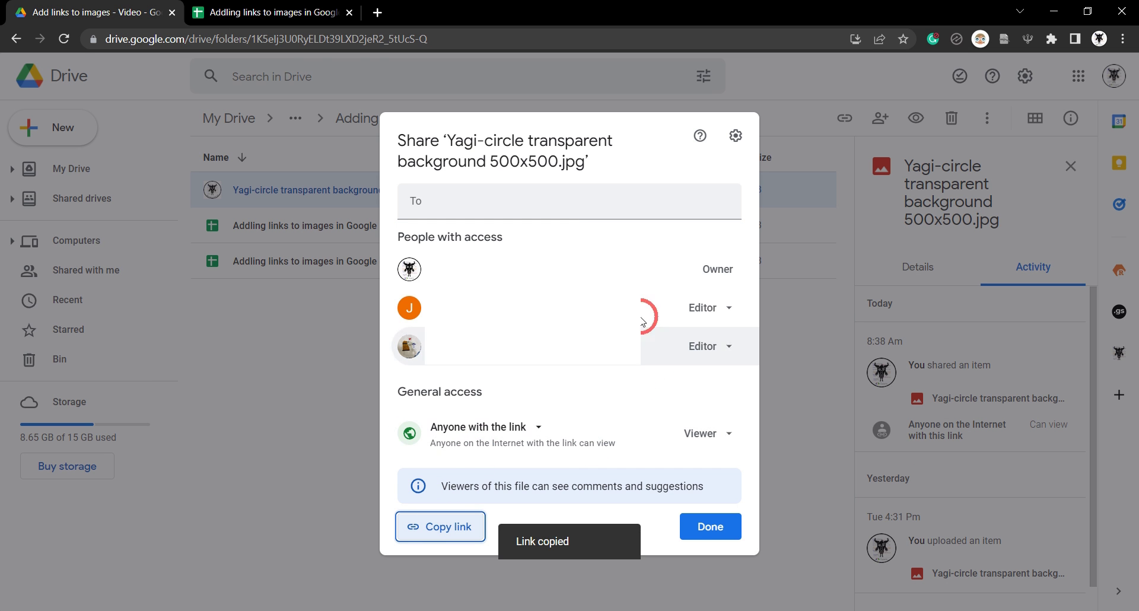
left_click(729, 528)
Swap the image URL in B11's IMAGE formula for the copied Drive link
left_click(332, 11)
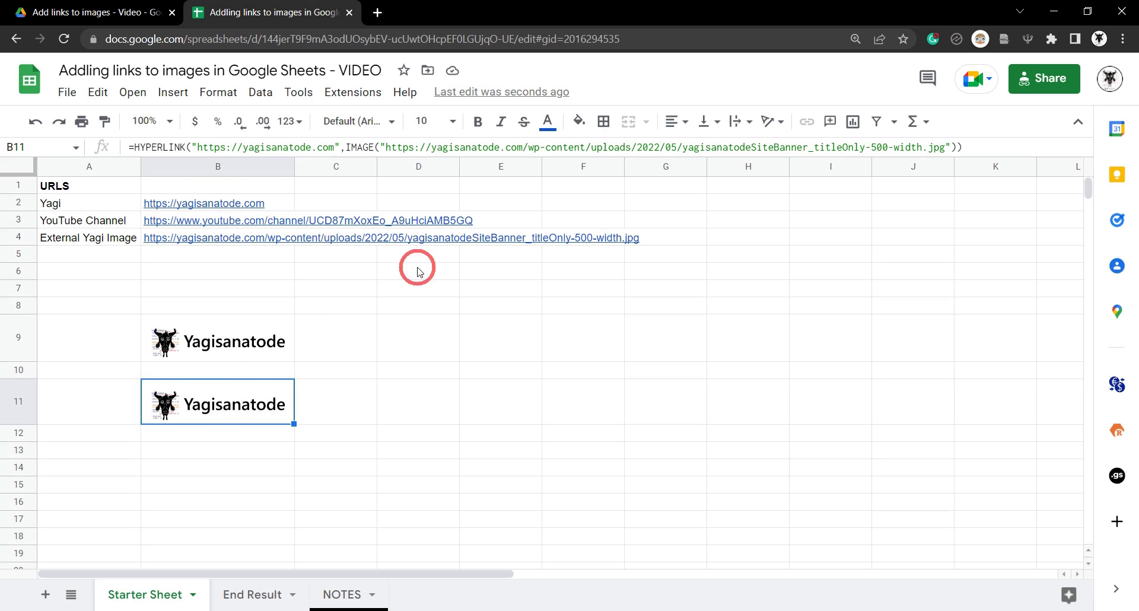
left_click_drag(944, 147, 404, 142)
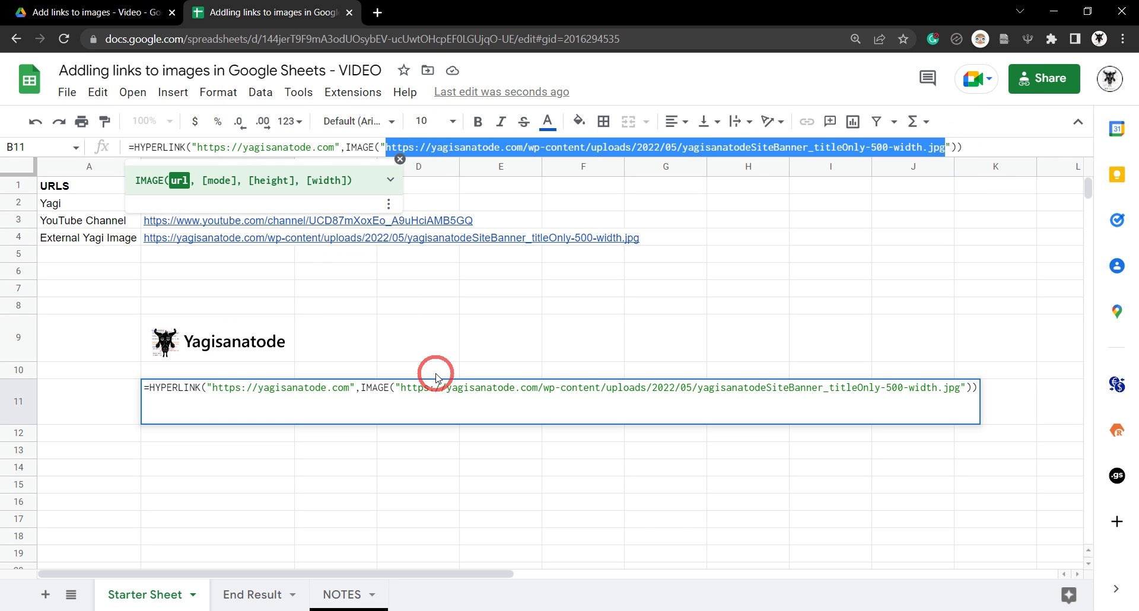
key("ctrl+v")
key("Return")
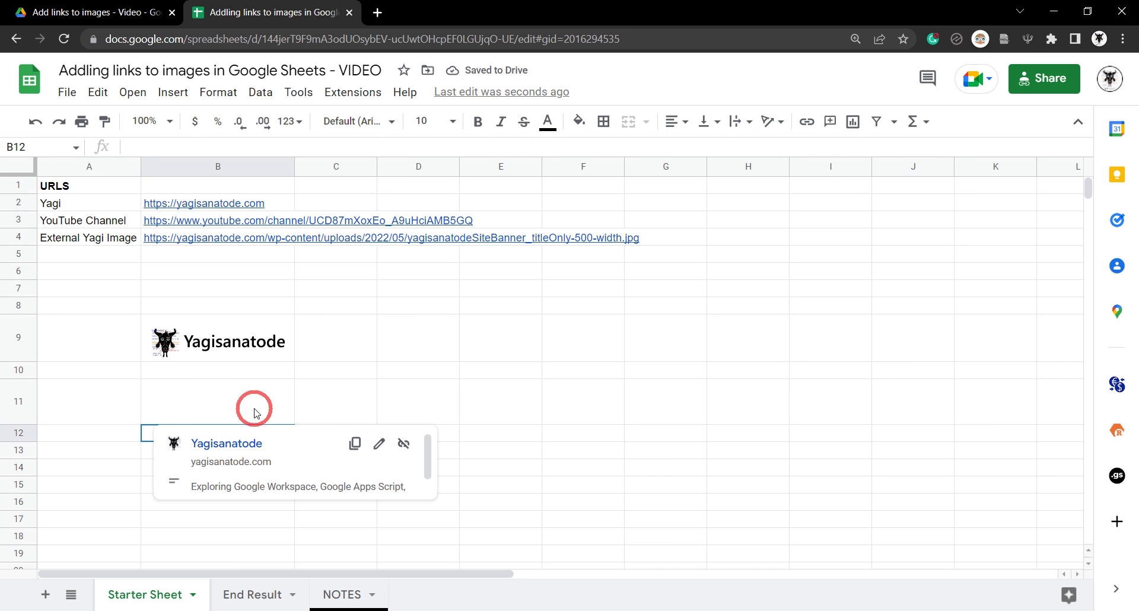
key("Up")
left_click(113, 10)
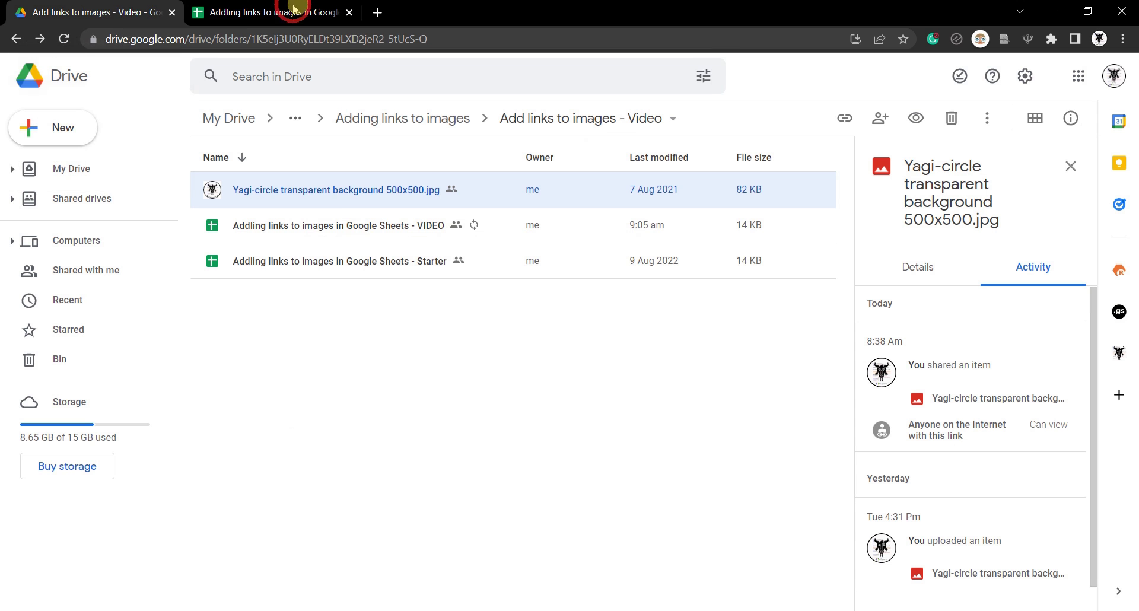
Create a new Google Drawings file in the Add links to images - Video folder, shared like the folder
right_click(334, 315)
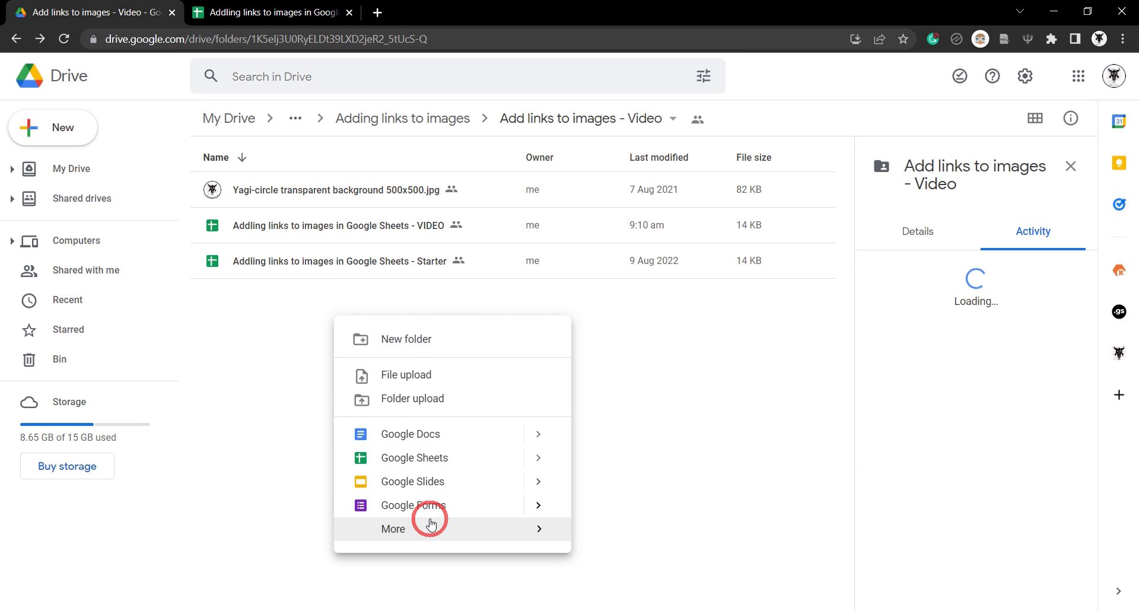
mouse_move(426, 525)
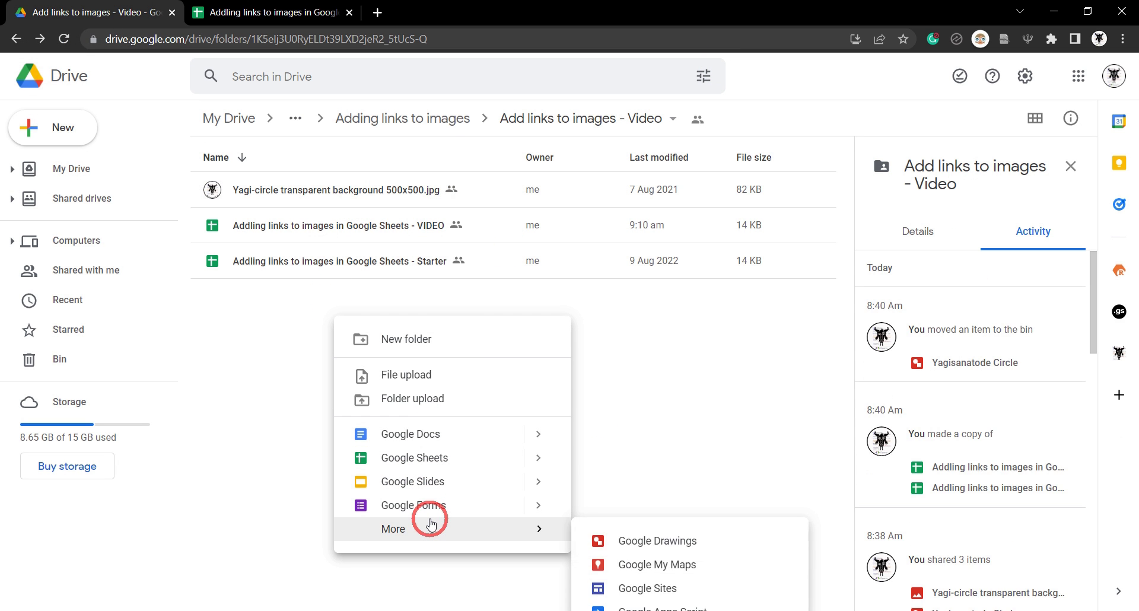
left_click(643, 541)
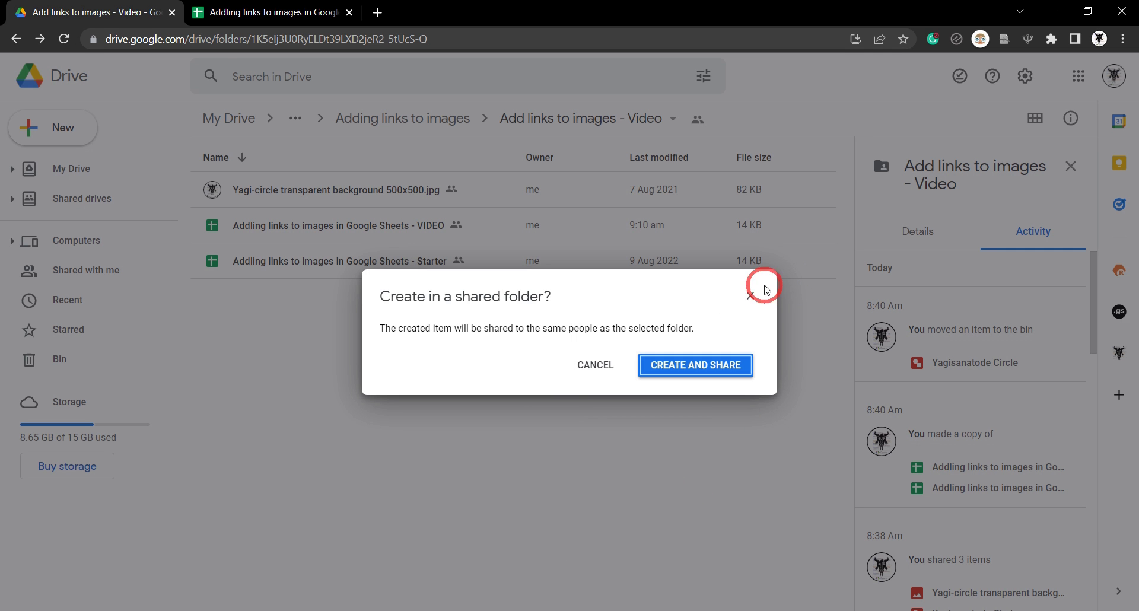
left_click(717, 365)
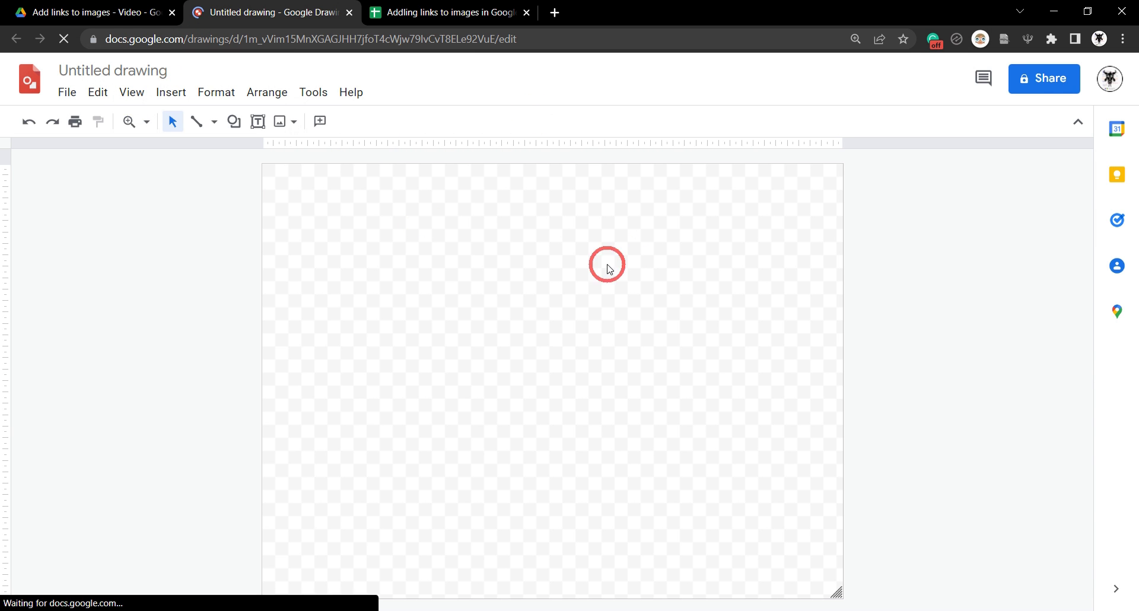
Insert the Yagi-circle logo image from Google Drive onto the drawing canvas
left_click(173, 92)
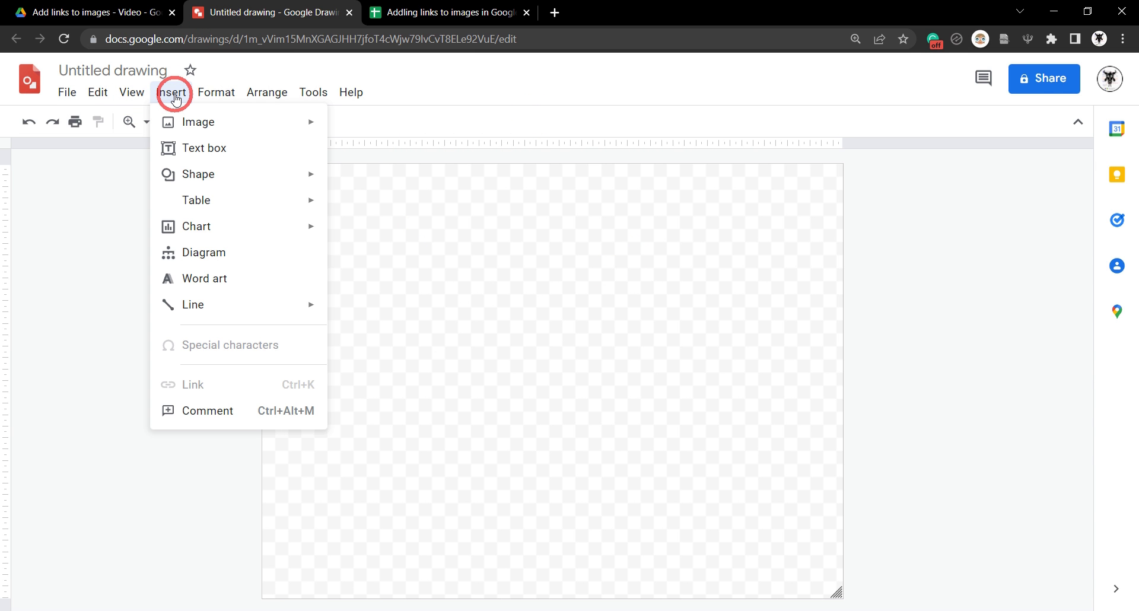
mouse_move(224, 124)
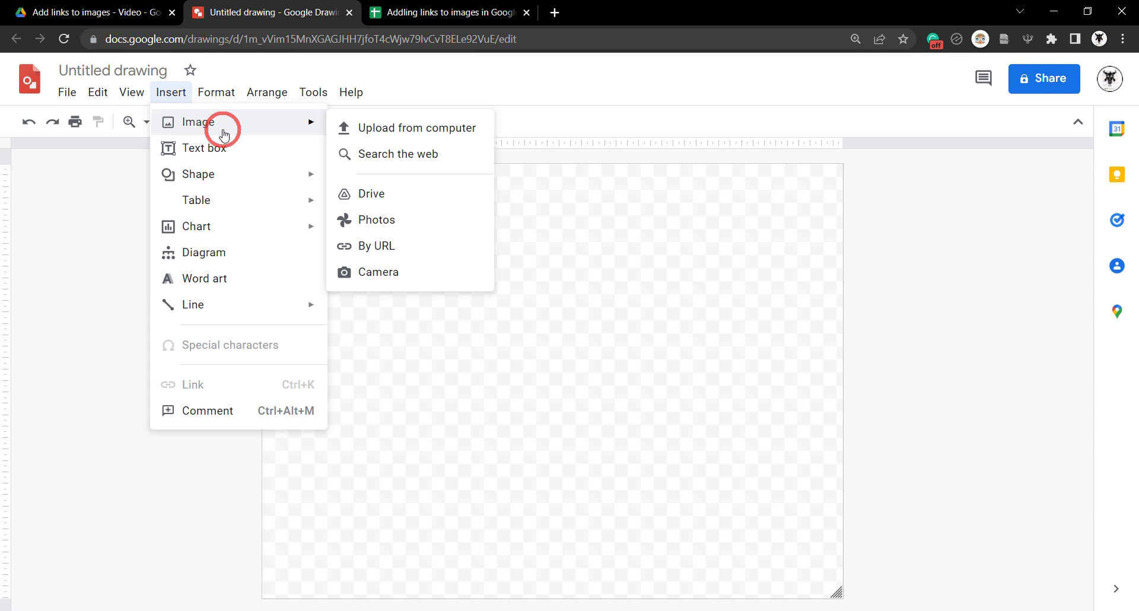
left_click(407, 193)
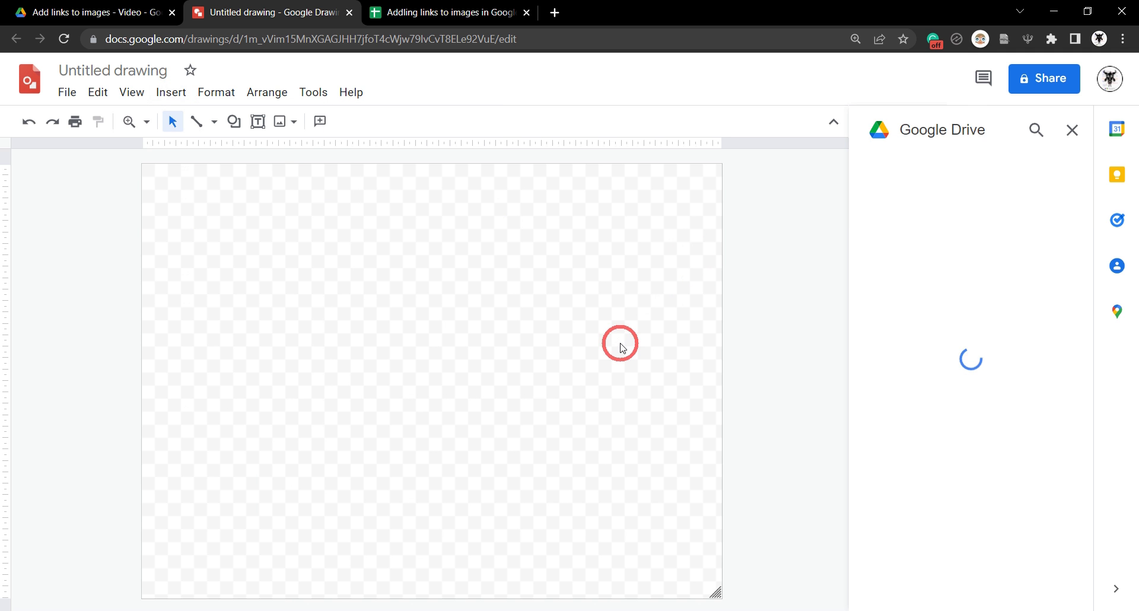
scroll(1034, 356, "down", 5)
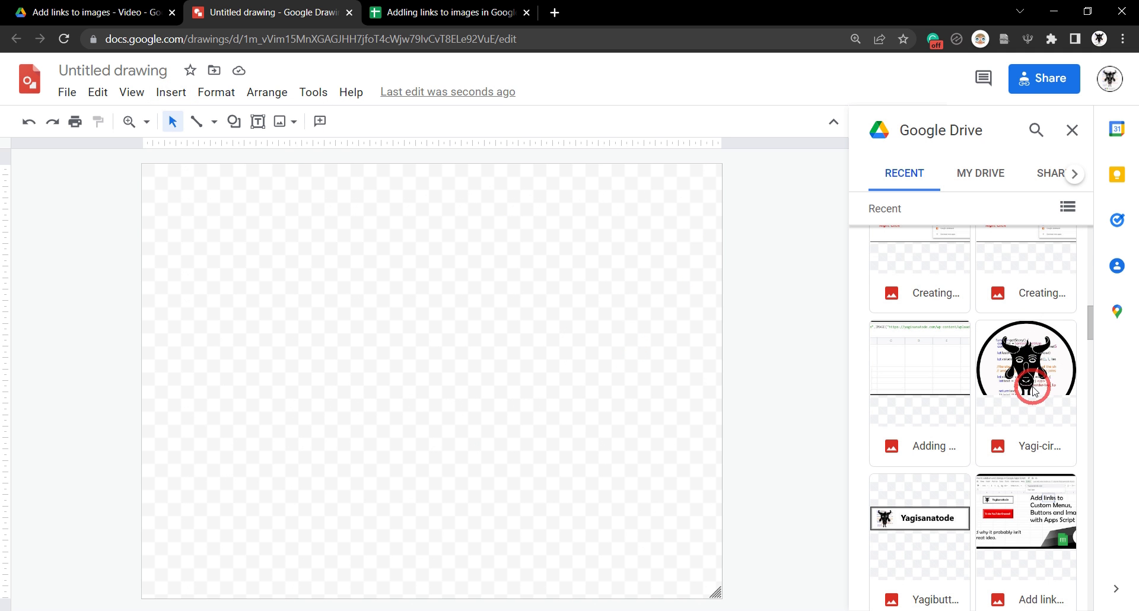
left_click(1048, 392)
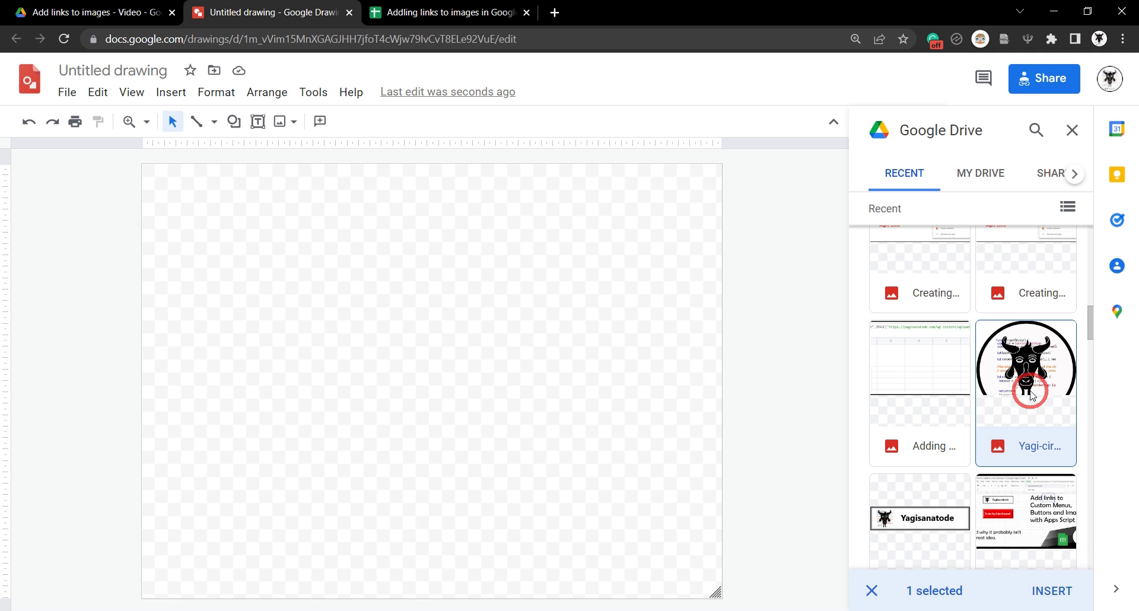
left_click(1051, 593)
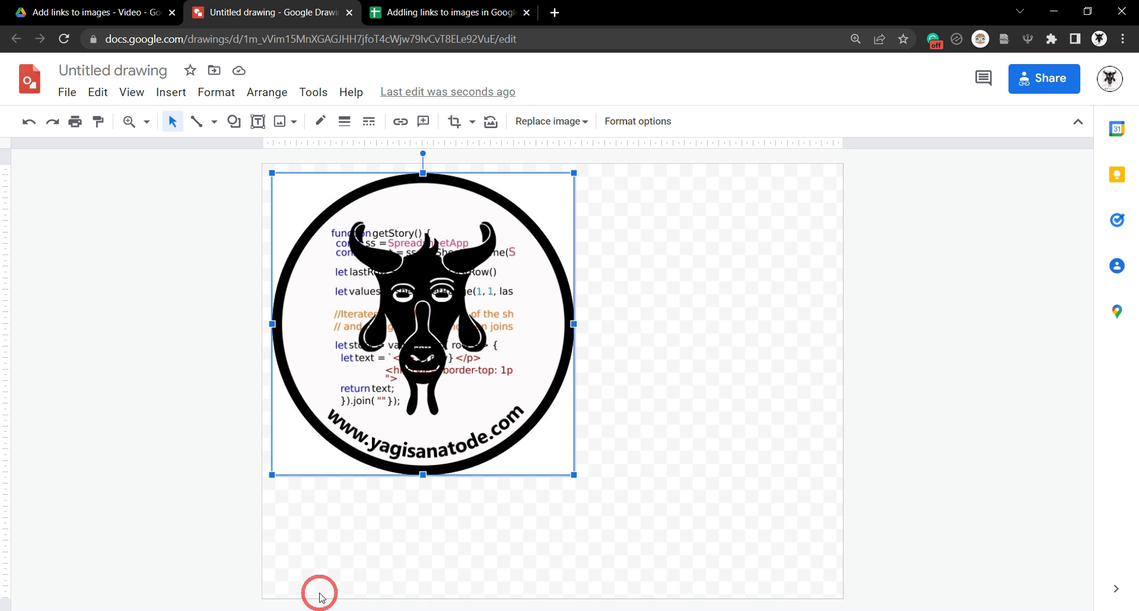
Move the circle logo flush to the top-left corner and shrink the canvas to fit it
left_click(422, 323)
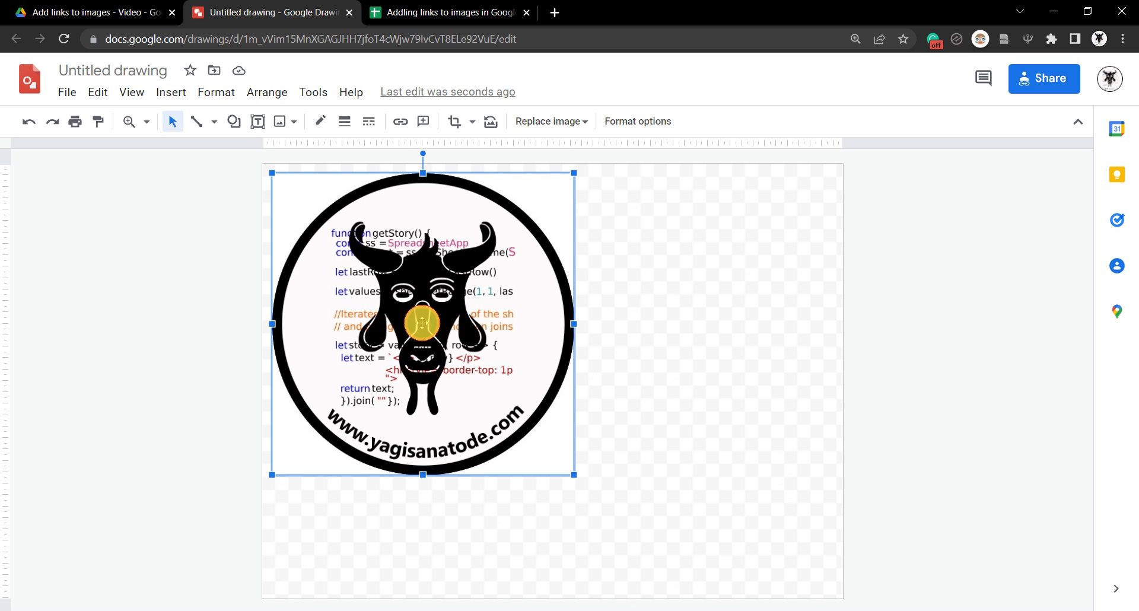
mouse_move(419, 322)
left_mouse_down()
mouse_move(409, 306)
mouse_move(411, 316)
left_mouse_up()
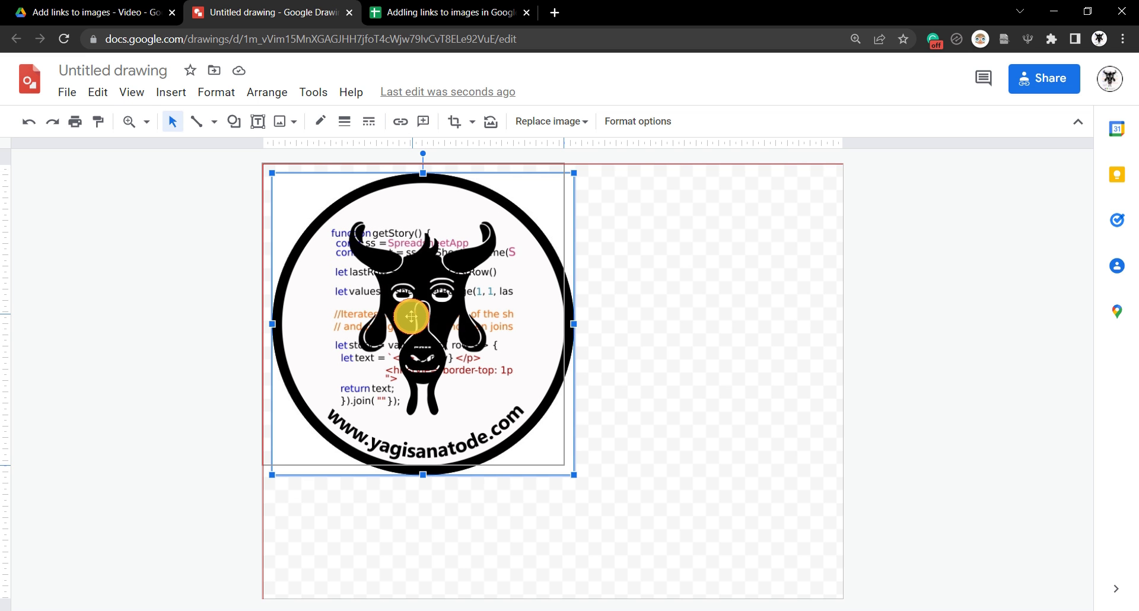
left_click_drag(411, 316, 412, 316)
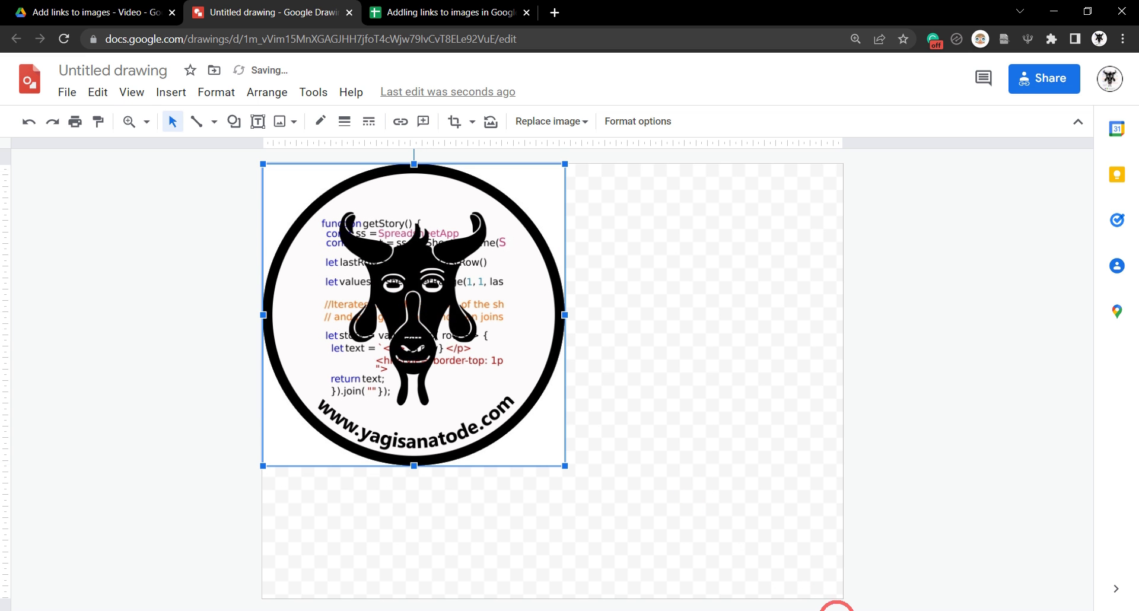
left_click(839, 599)
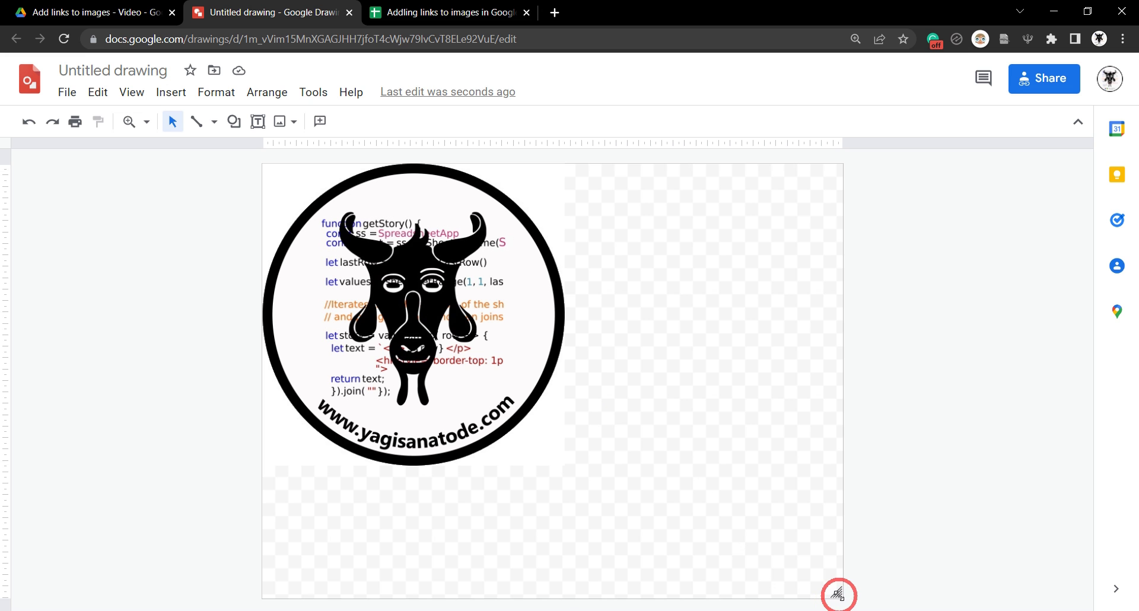
left_click_drag(838, 595, 564, 467)
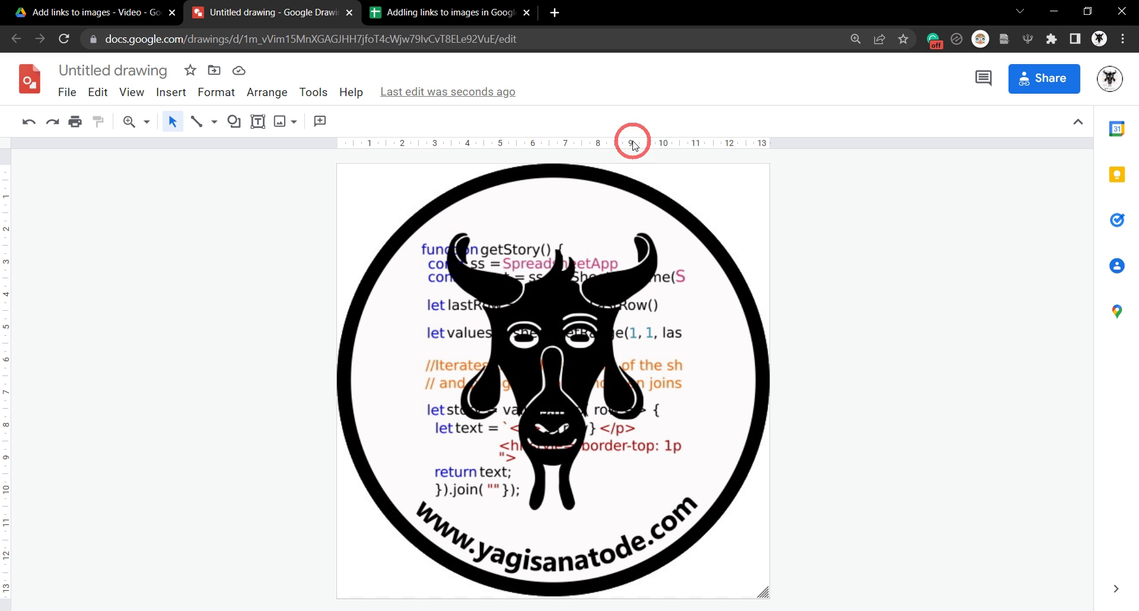
Rename the drawing to 'Yagi Tutorial Banner'
left_click(97, 70)
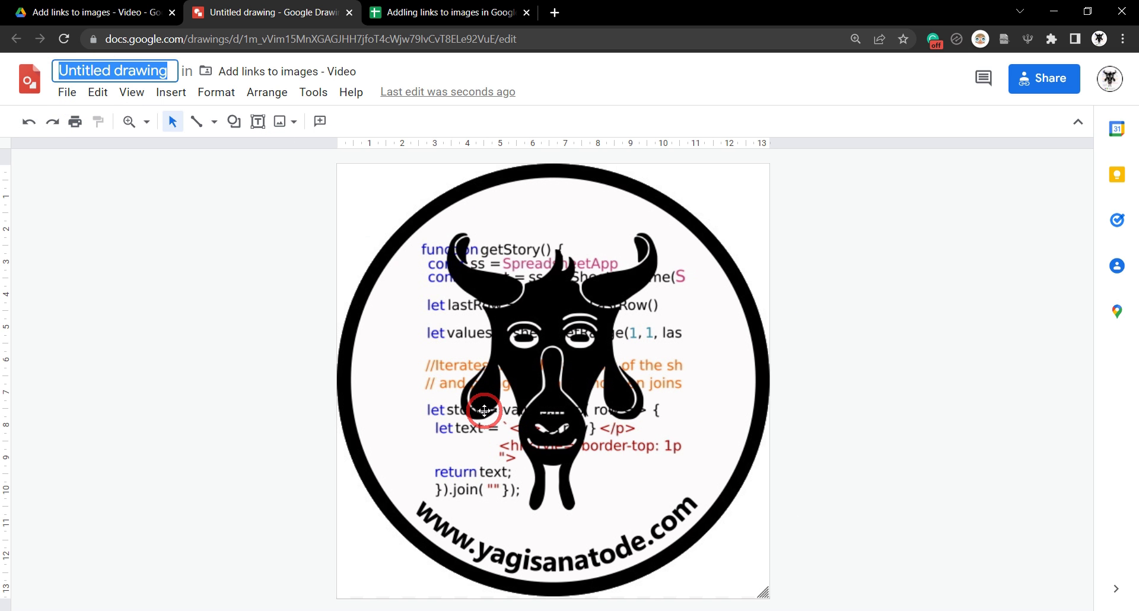
type("Yagi")
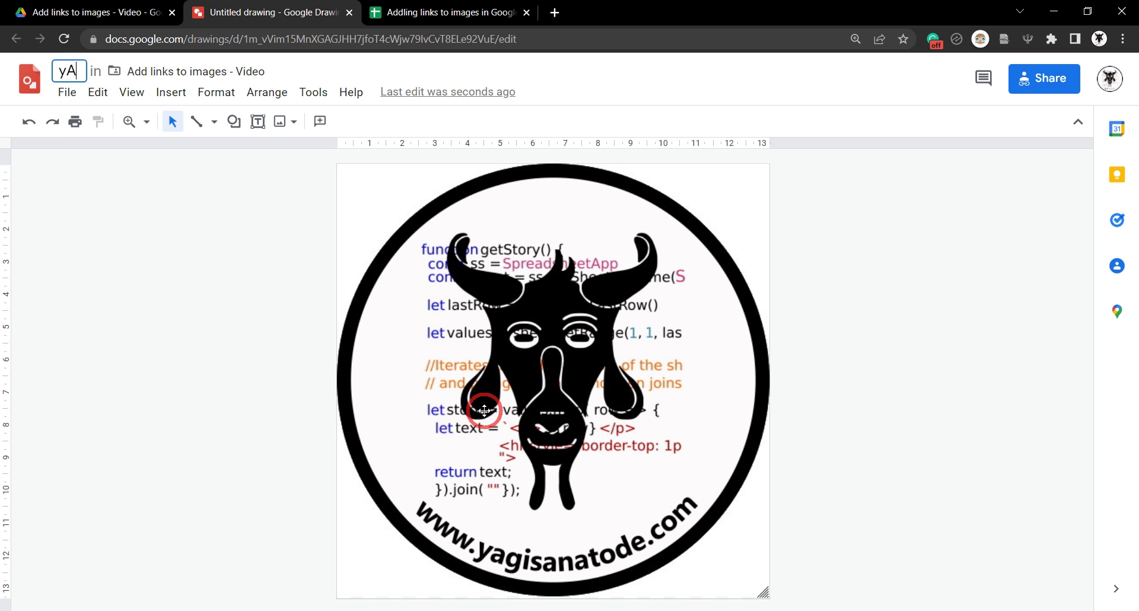
type(" Tut")
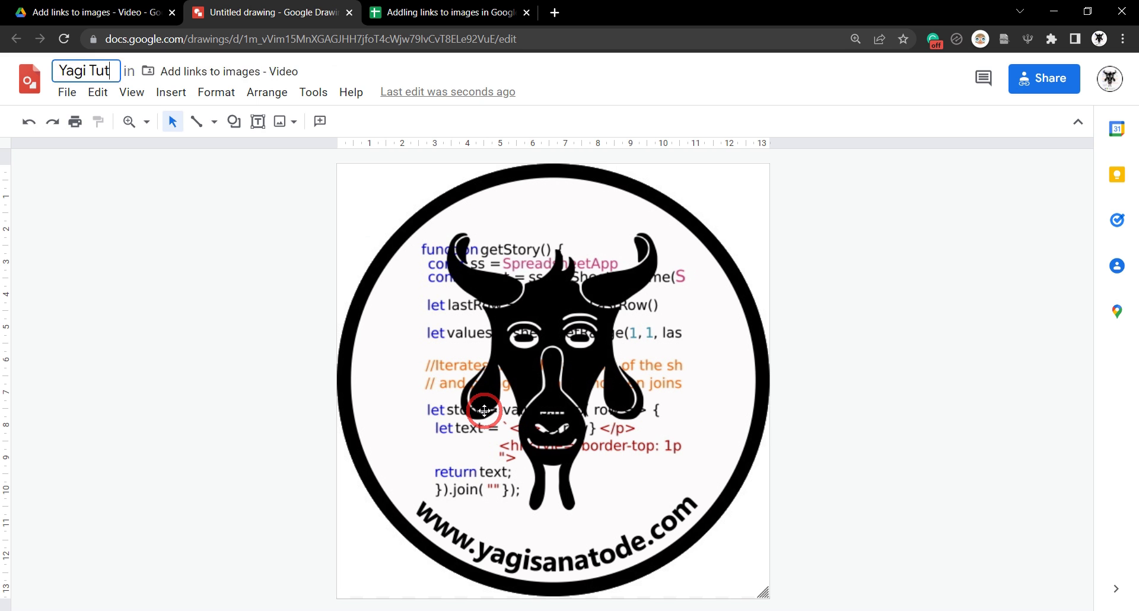
type("orial Banner")
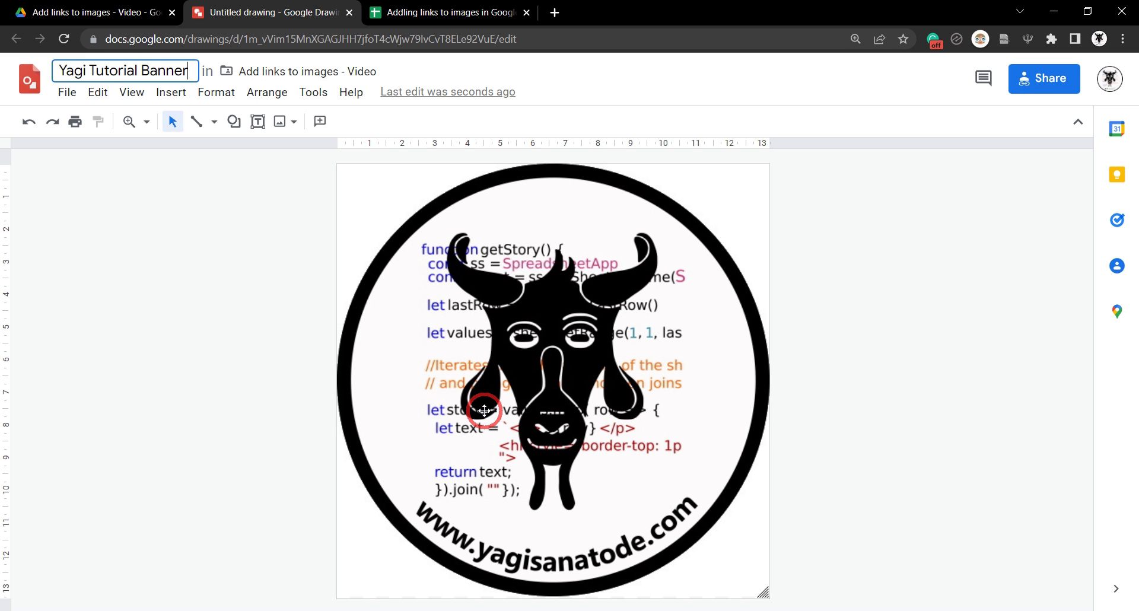
key("Return")
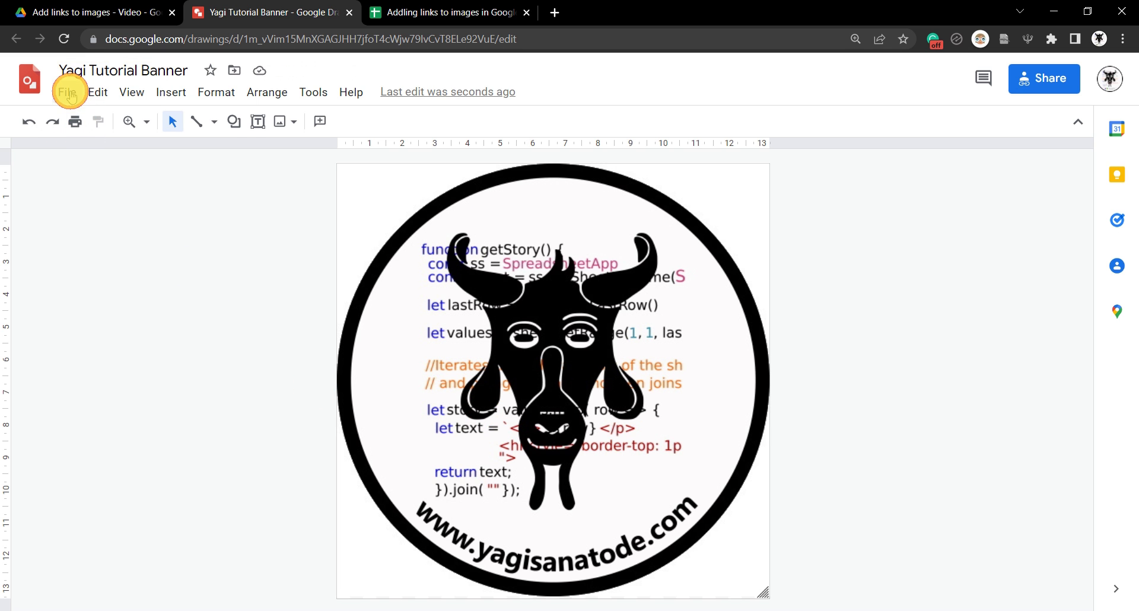
left_click(68, 93)
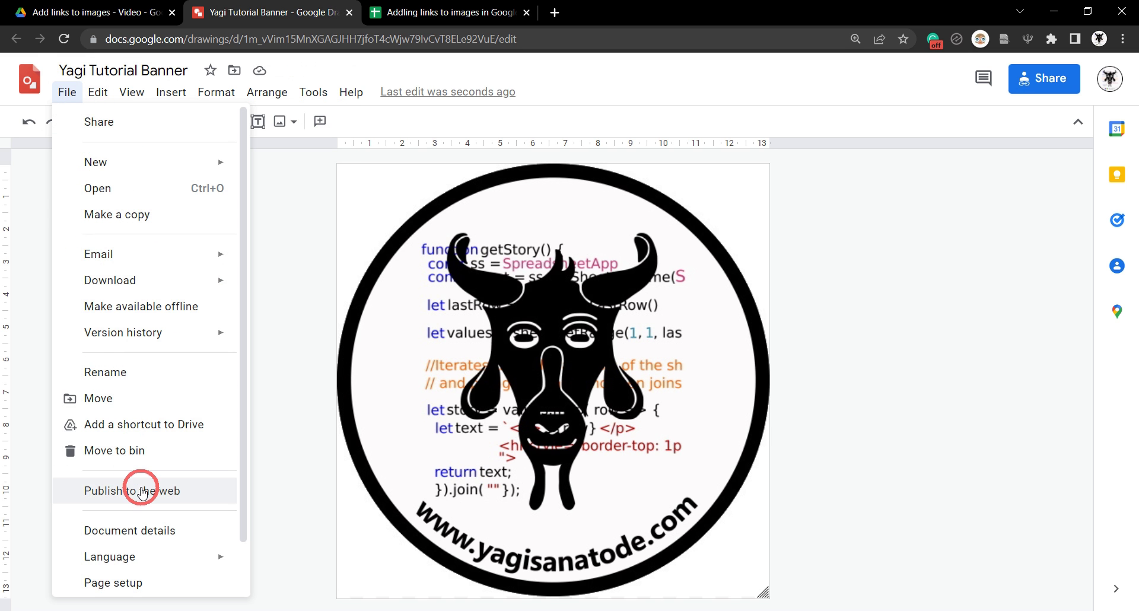
Publish the drawing to the web as a Medium (500x503) image link
left_click(142, 492)
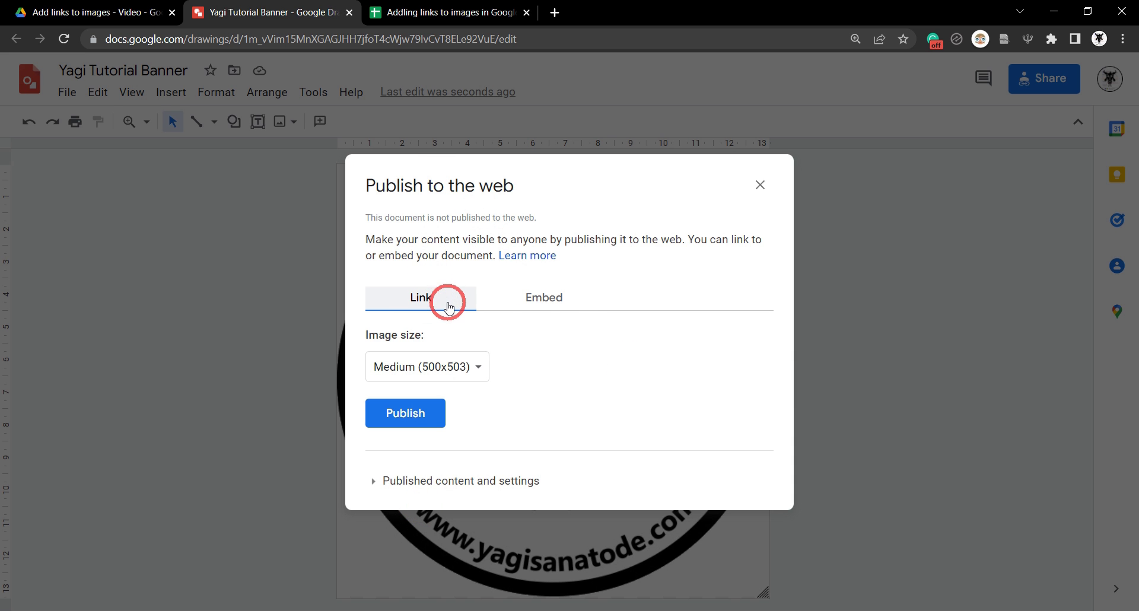
left_click(469, 366)
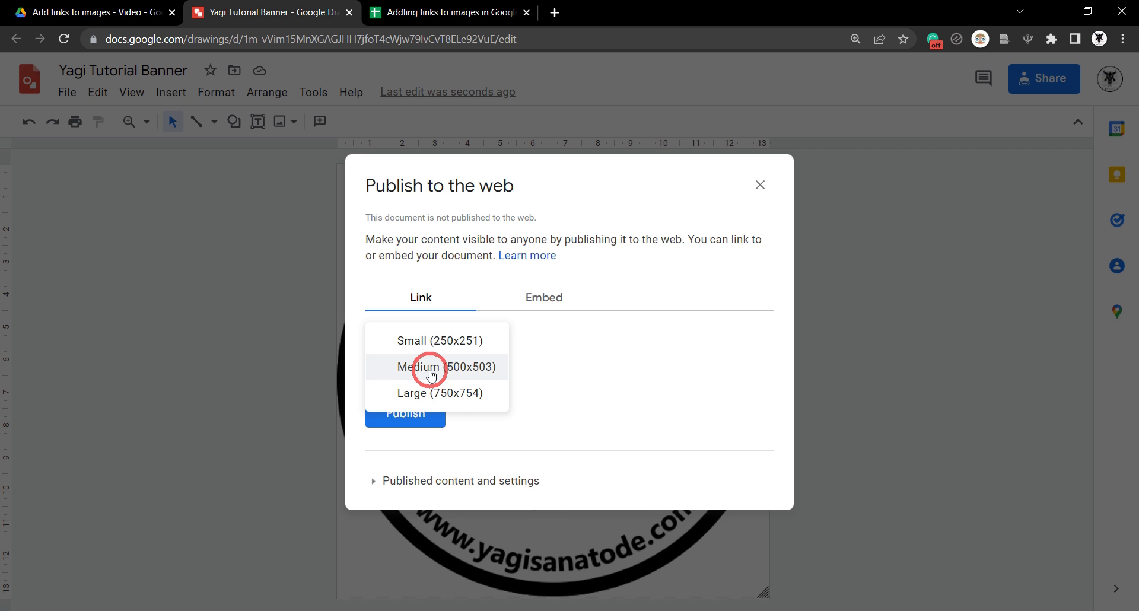
left_click(431, 374)
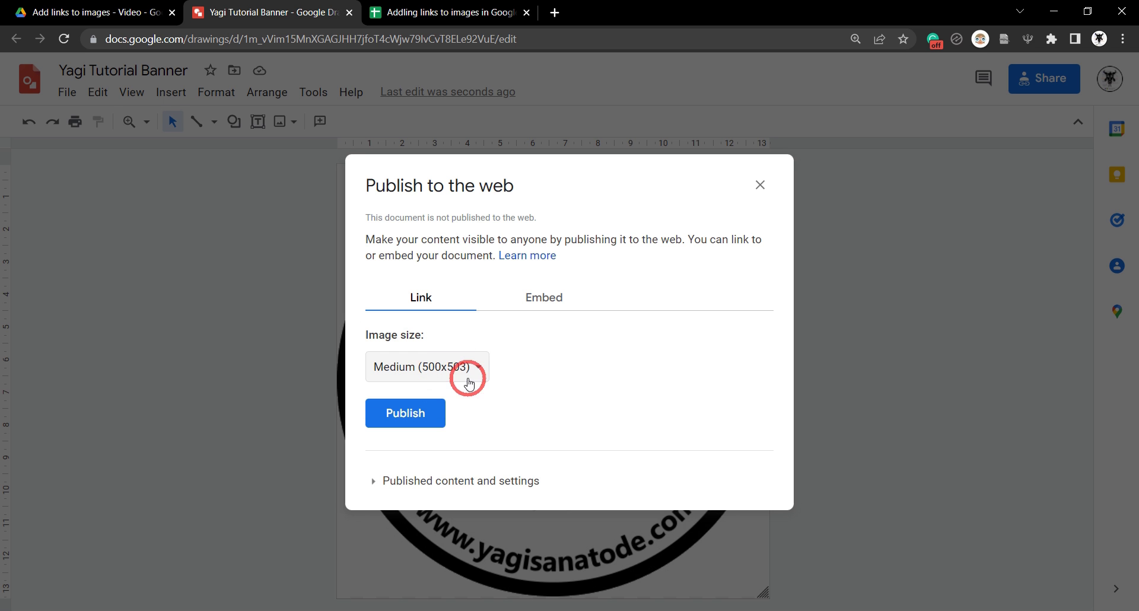
left_click(435, 417)
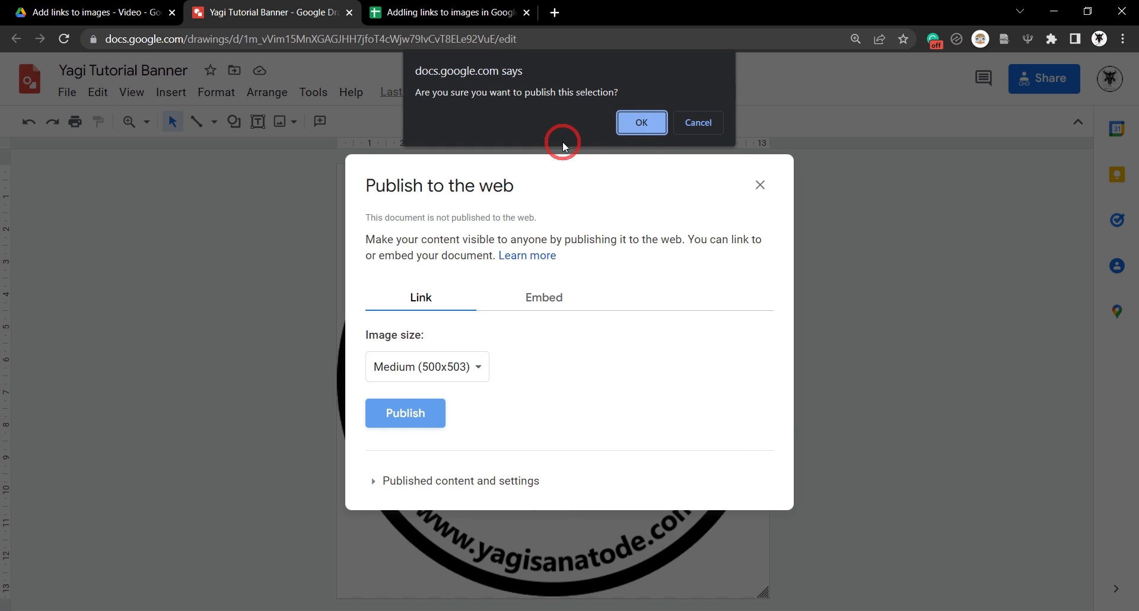
left_click(641, 122)
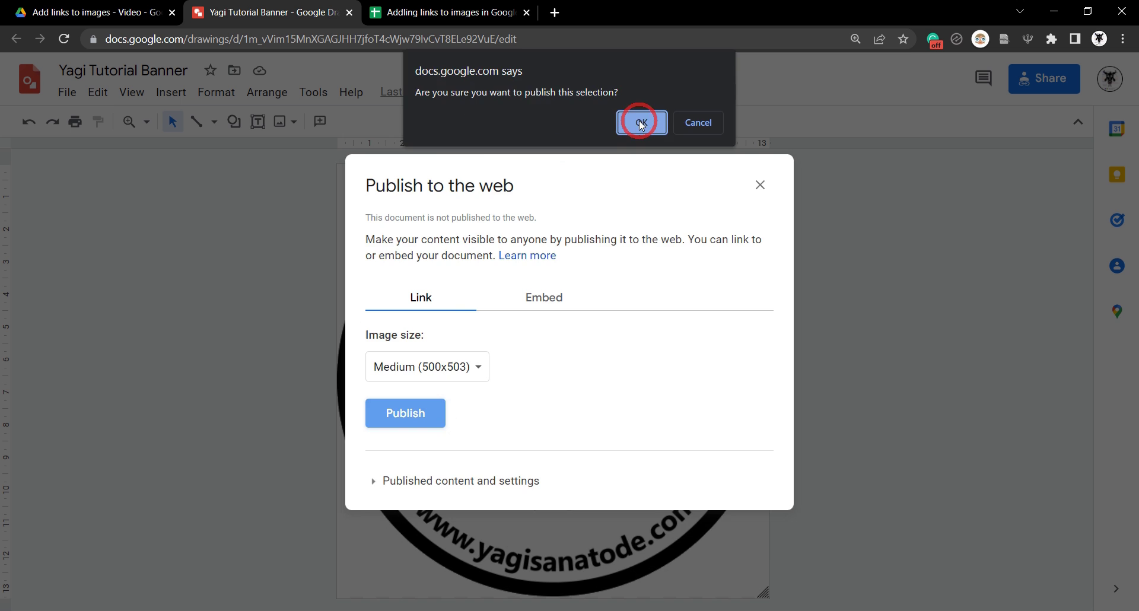
Copy the published image link for use in the spreadsheet
left_click(553, 362)
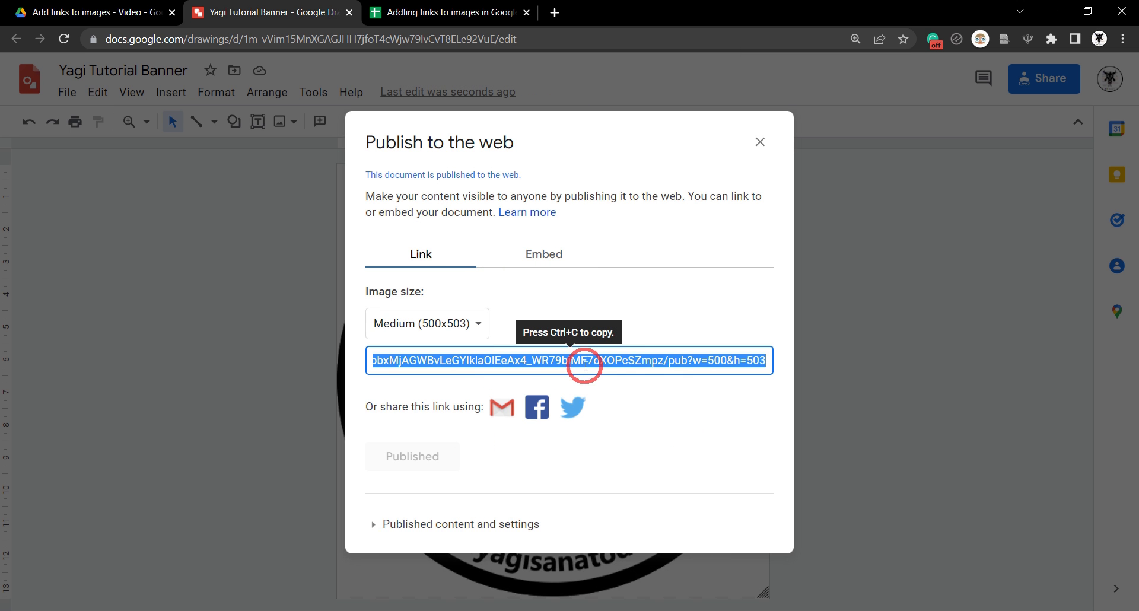
key("ctrl+c")
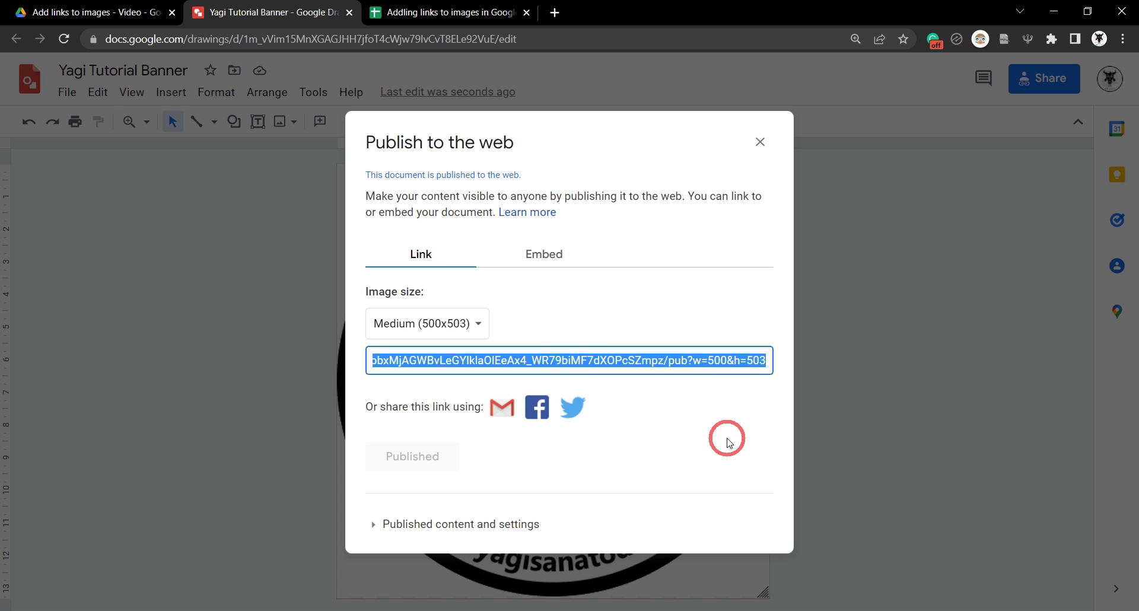
right_click(578, 364)
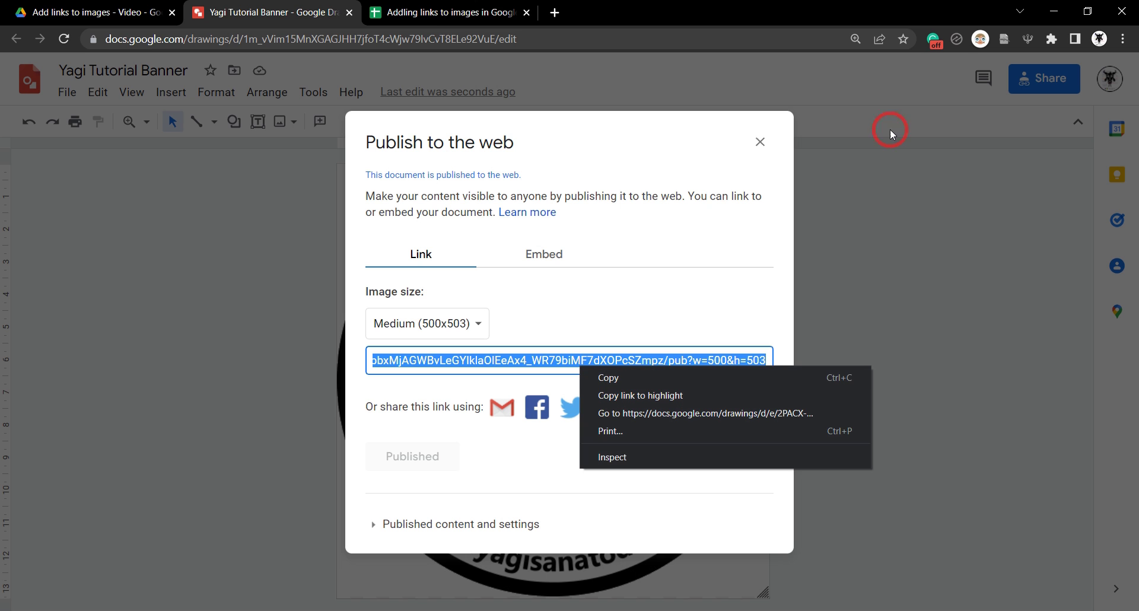
left_click(446, 12)
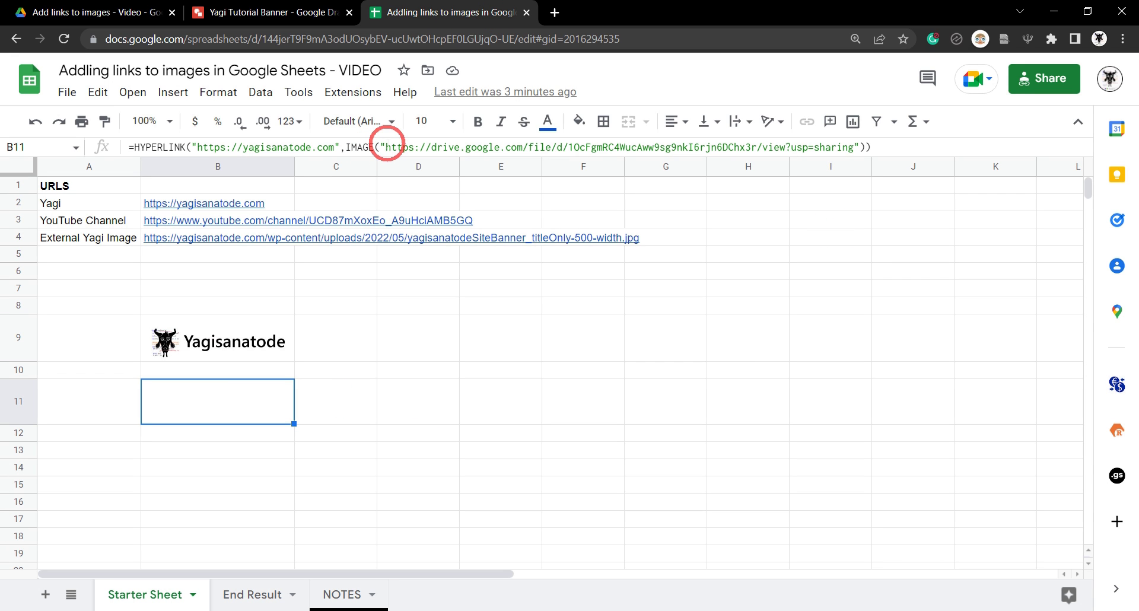
Replace the Drive URL inside B11's IMAGE formula with the published drawing link
left_click(332, 451)
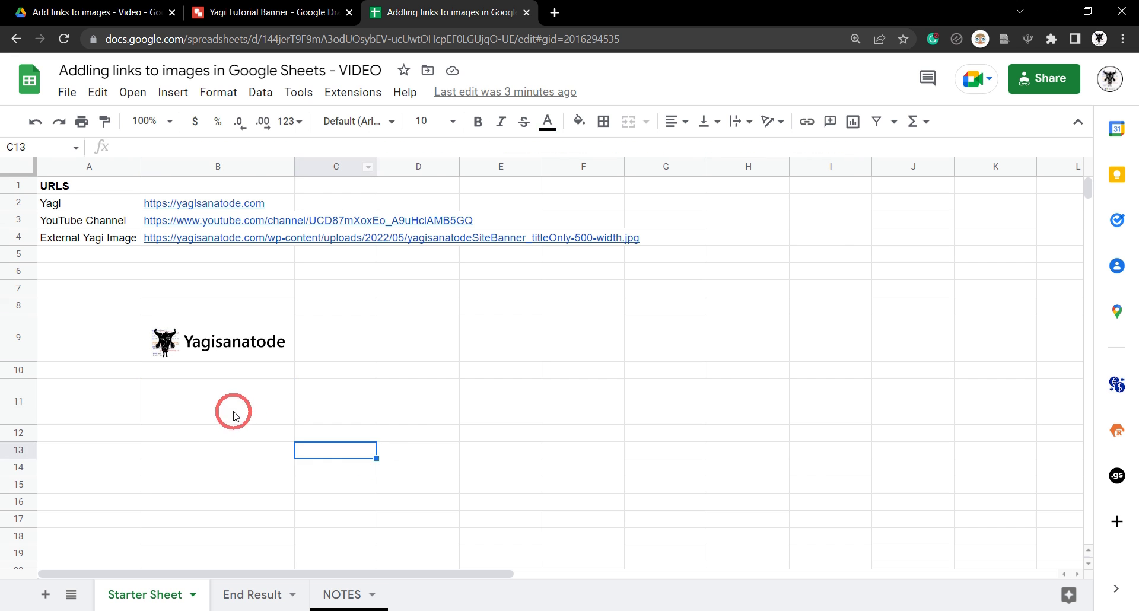
left_click(231, 407)
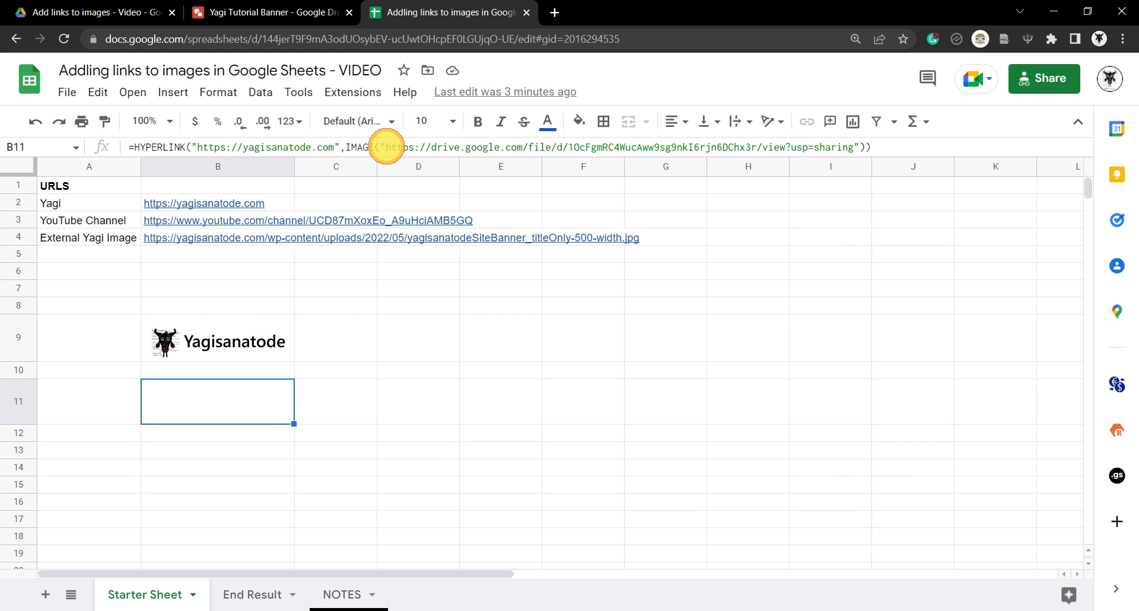
left_click(389, 153)
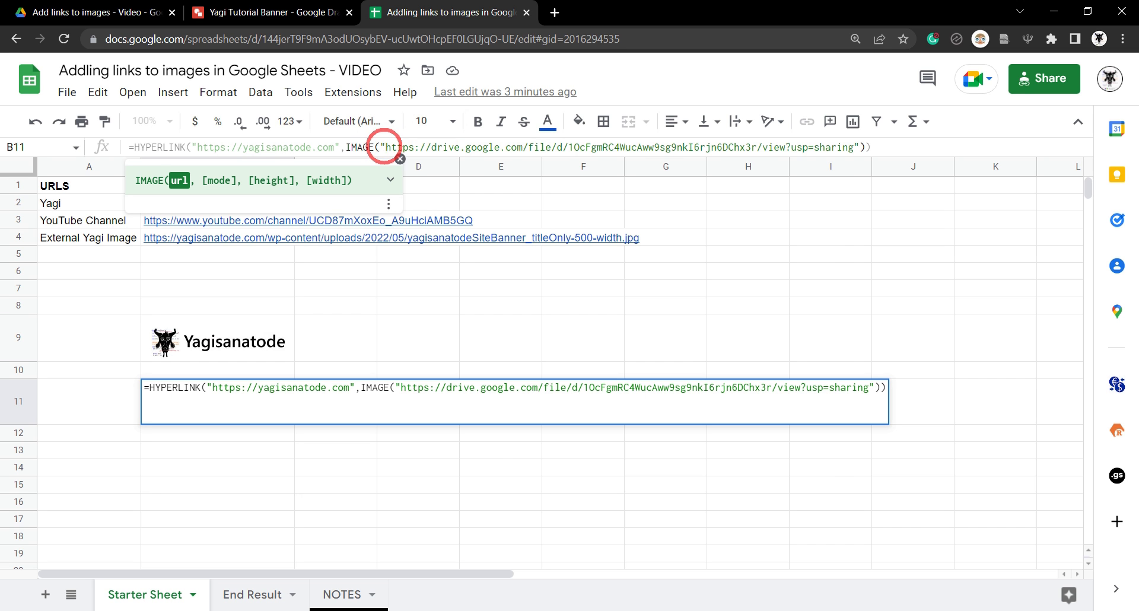
left_click_drag(384, 147, 854, 150)
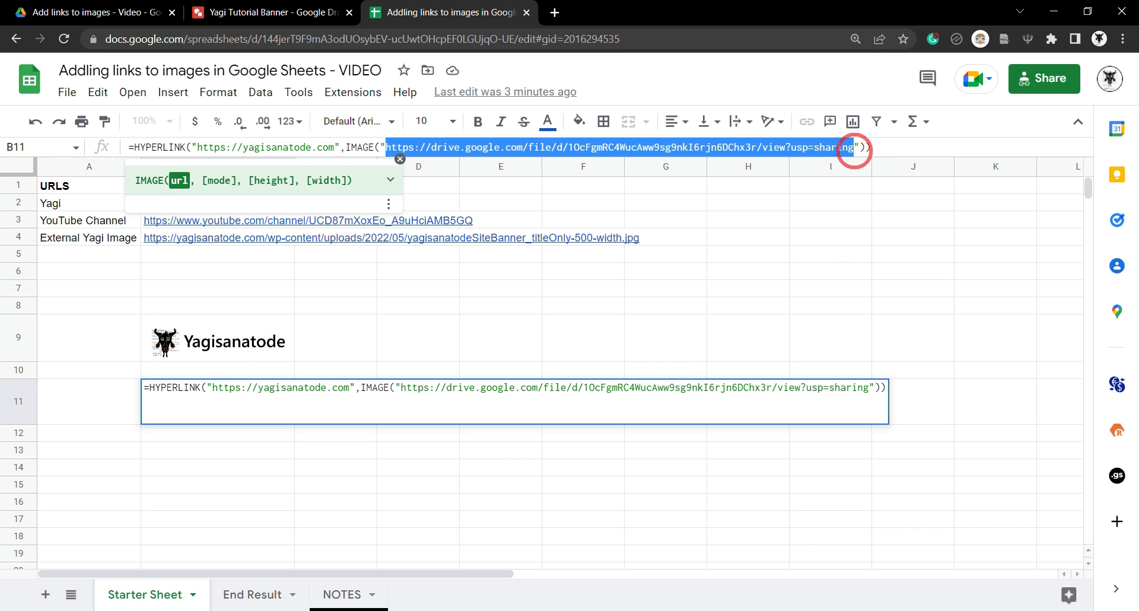
key("ctrl+v")
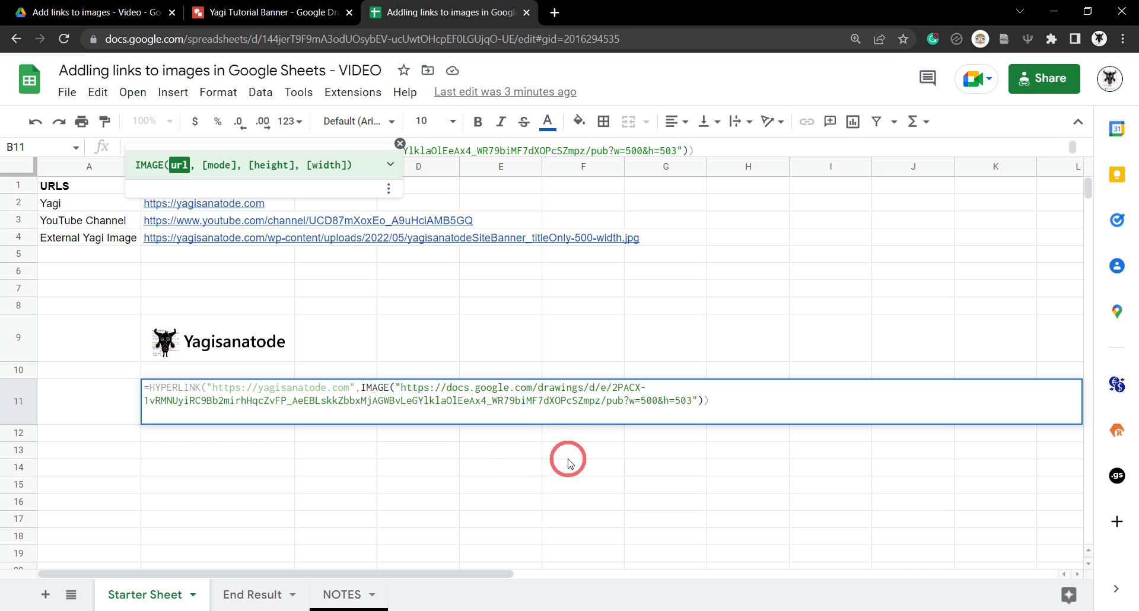
key("Return")
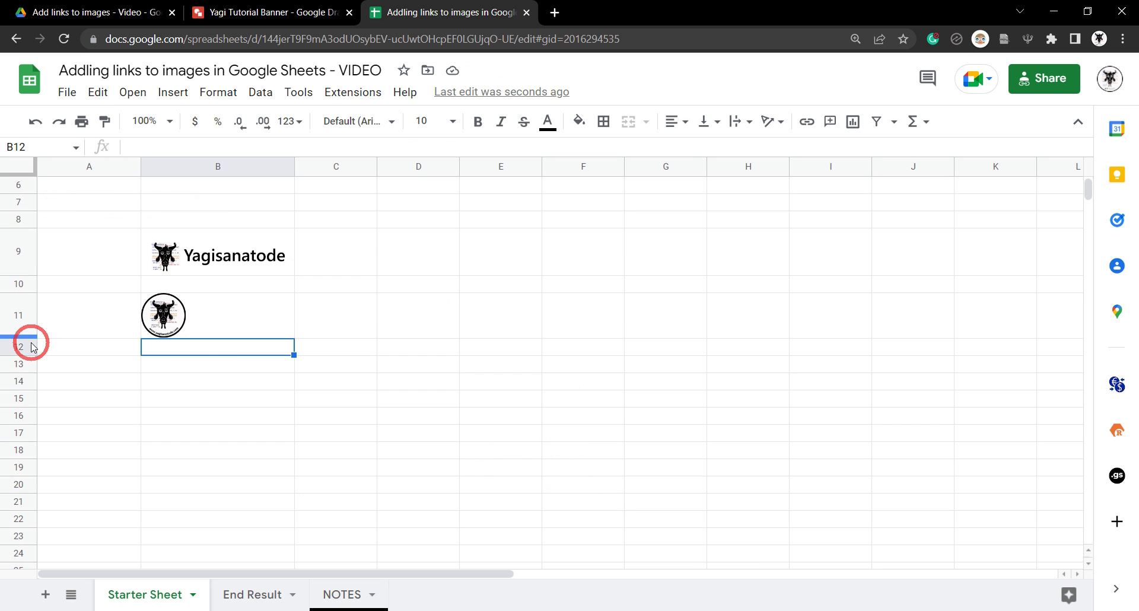
Merge cells B11:B15 and centre the logo horizontally
key("Left")
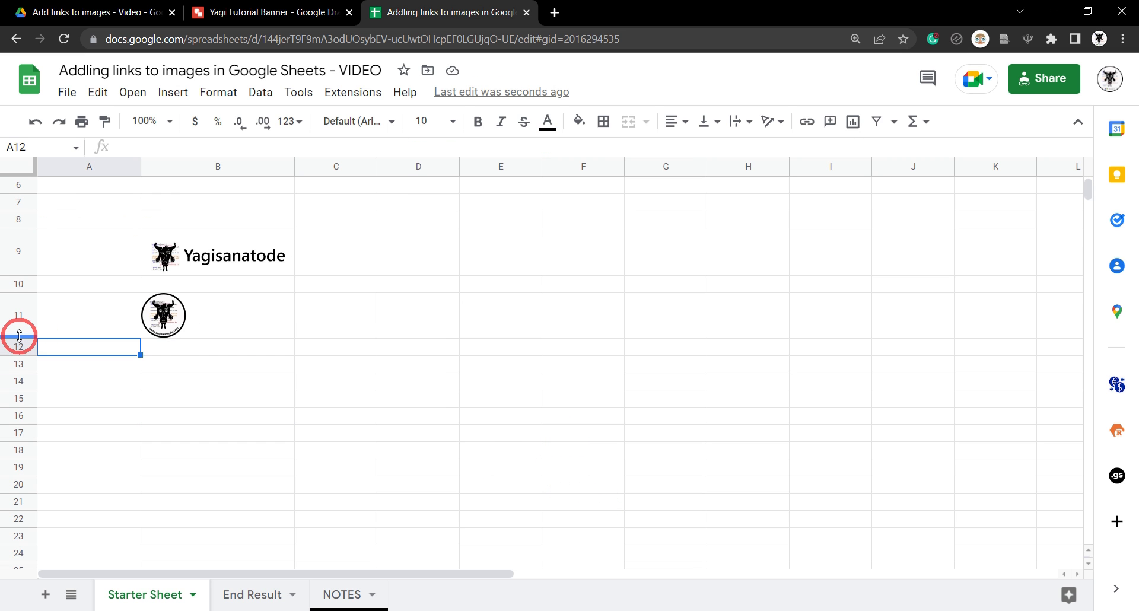
left_click(225, 323)
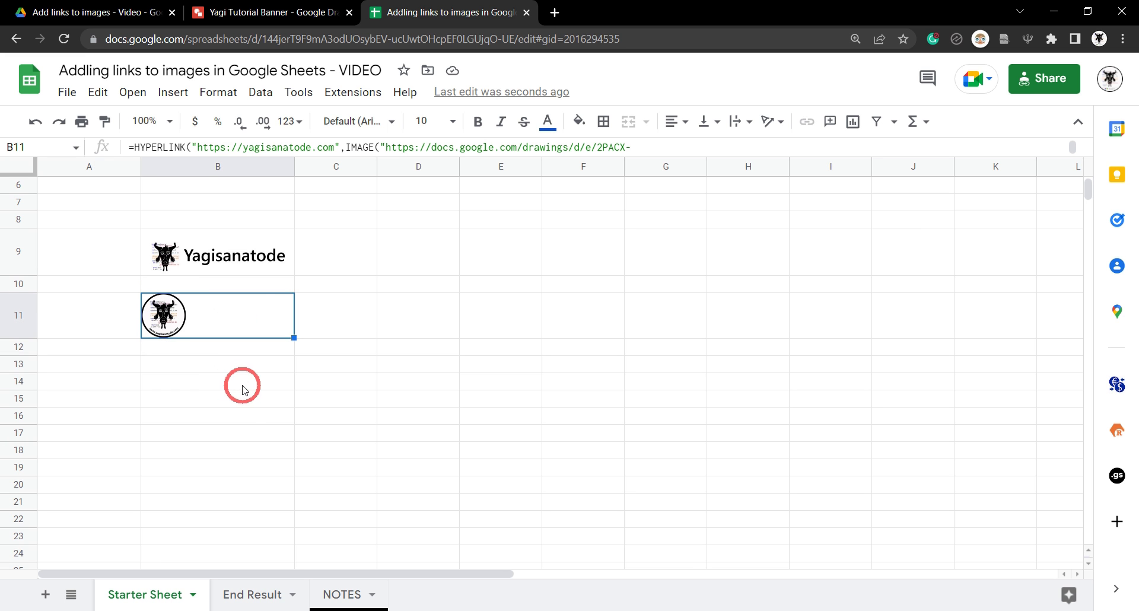
left_click(249, 389, "shift")
left_click(250, 405, "shift")
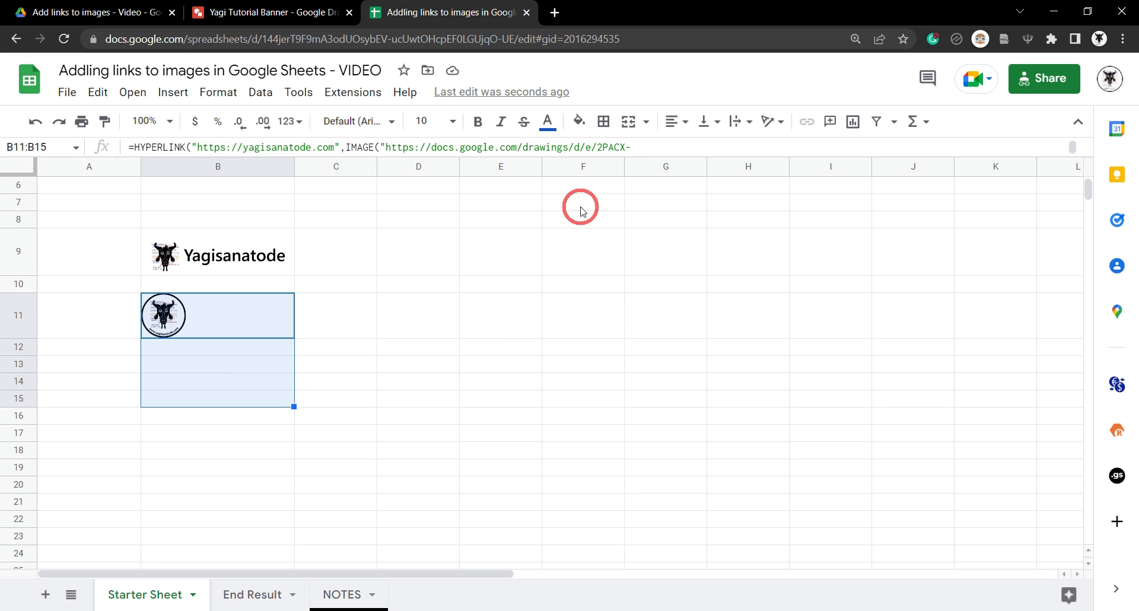
left_click(629, 124)
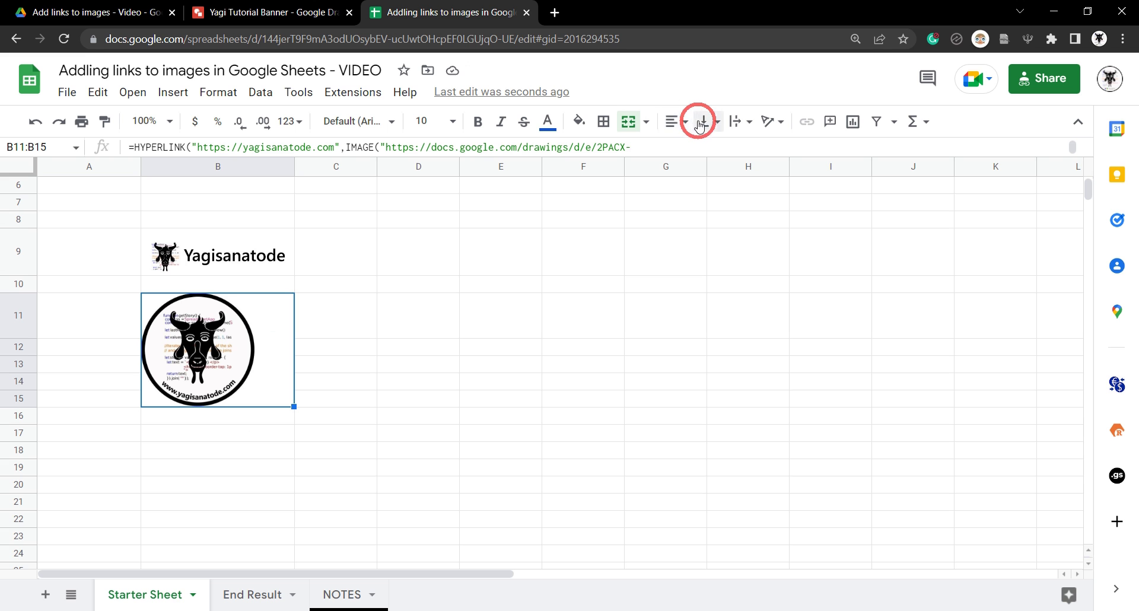
left_click(677, 121)
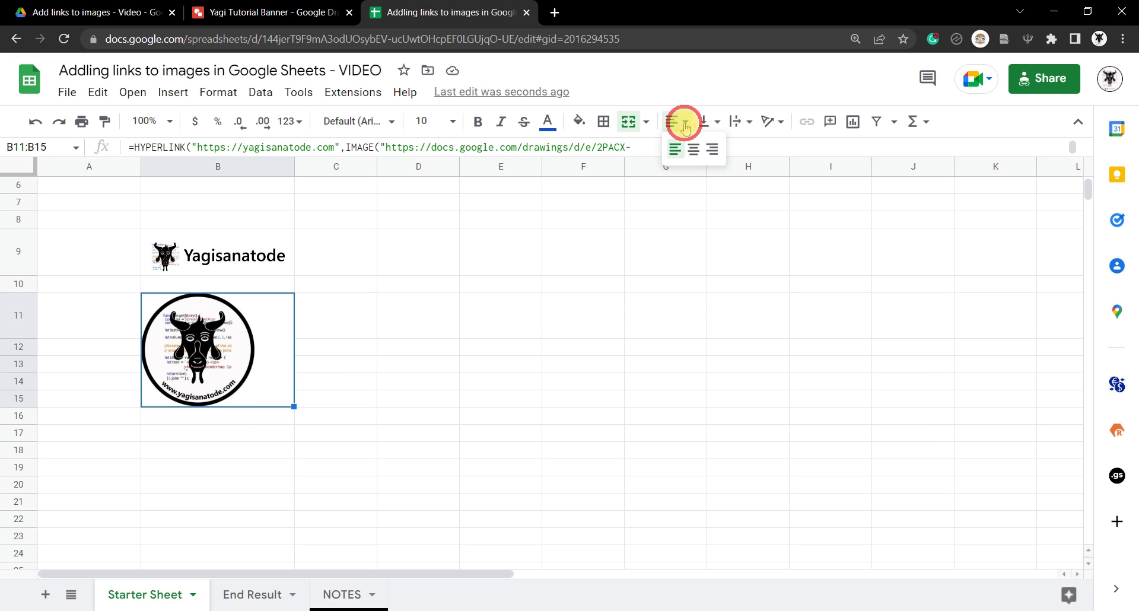
left_click(695, 155)
Follow the logo's link to open yagisanatode.com
left_click(505, 362)
mouse_move(202, 356)
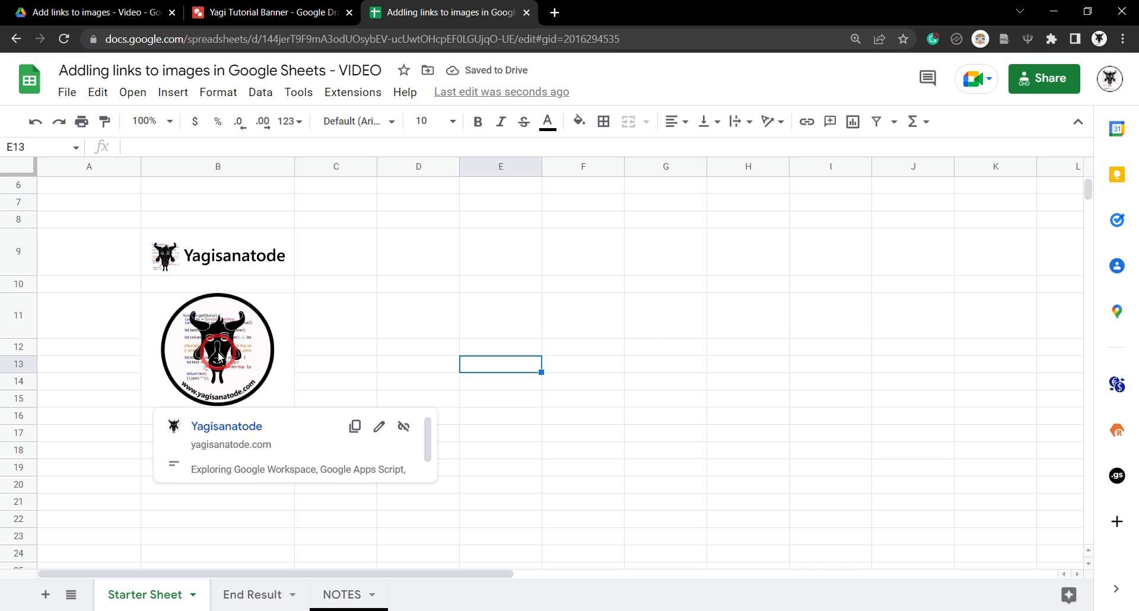
left_click(214, 427)
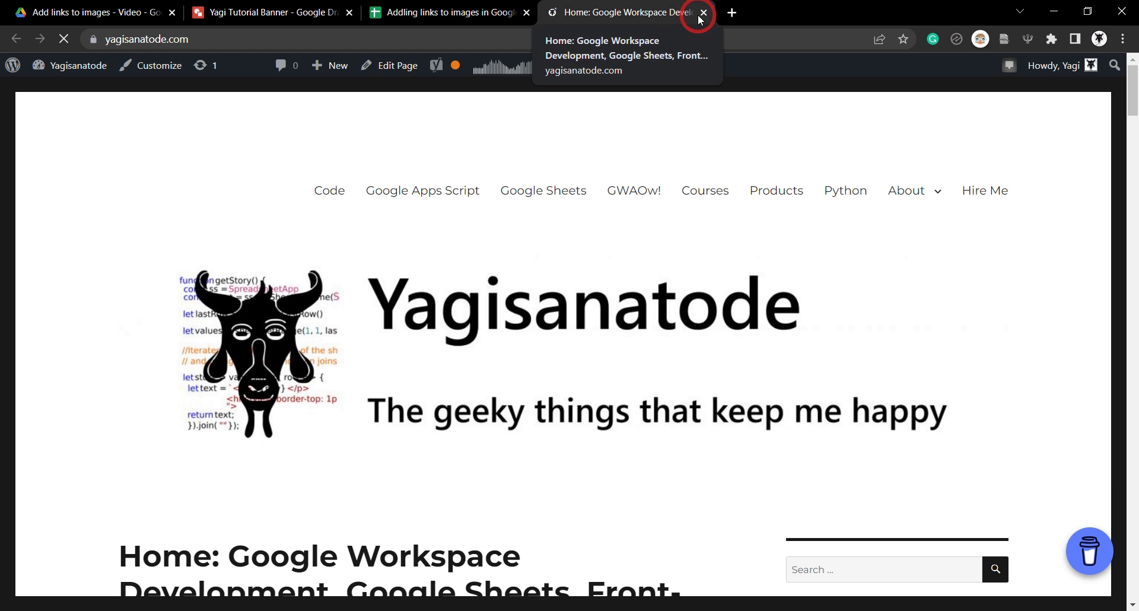
Close the website and return to the Starter Sheet
left_click(703, 12)
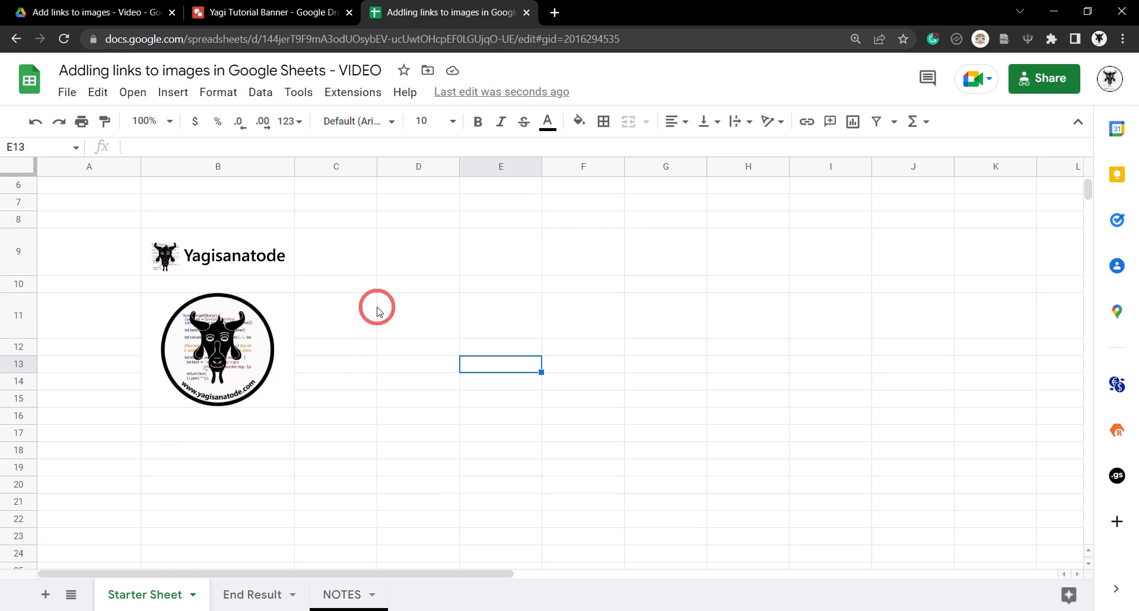
scroll(386, 315, "up", 2)
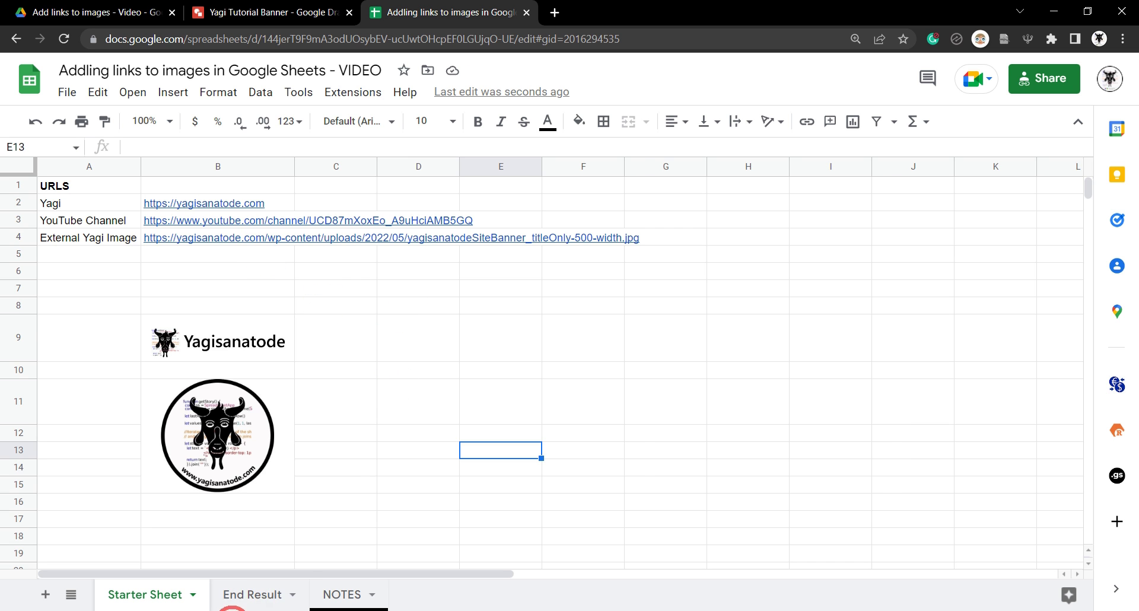
left_click(243, 594)
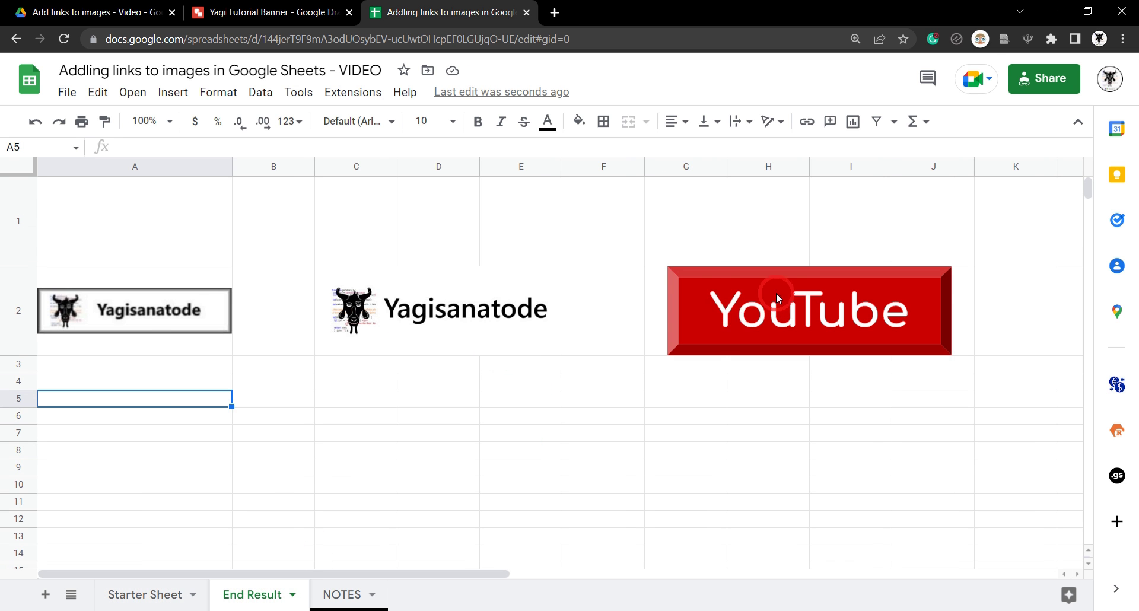
key("ctrl+shift+Page_Up")
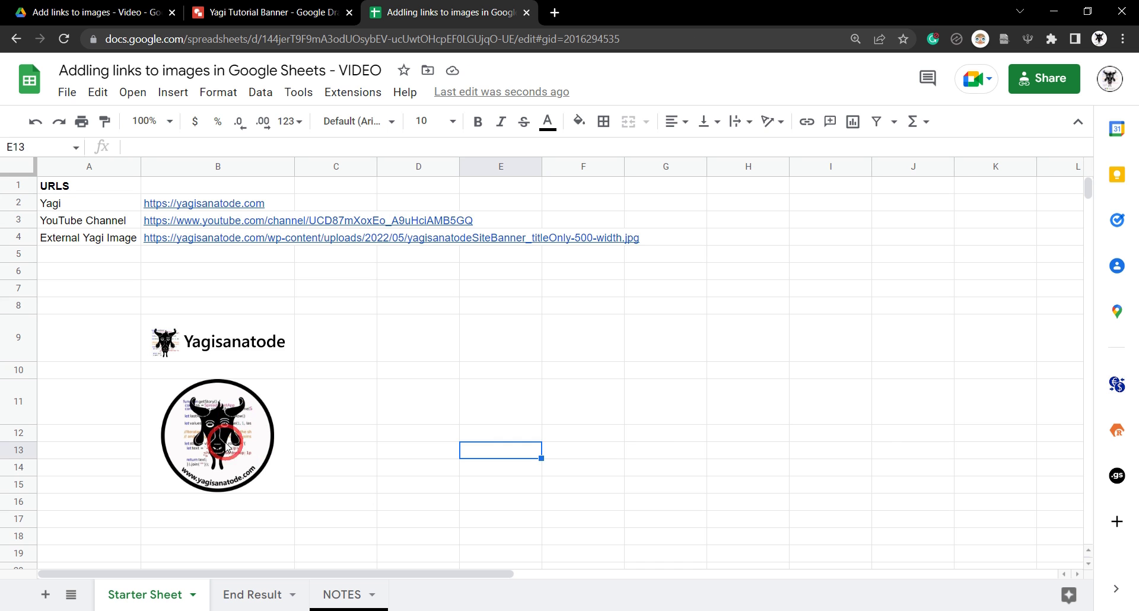
mouse_move(240, 440)
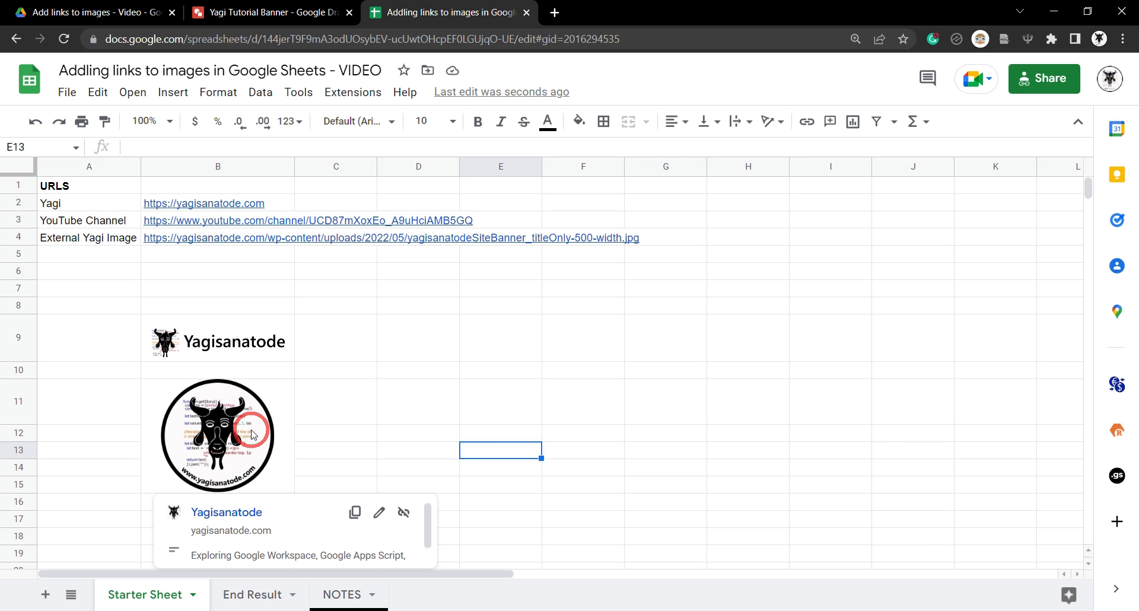
Enter =HYPERLINK(B3,IMAGE()) in cell E11
left_click(498, 400)
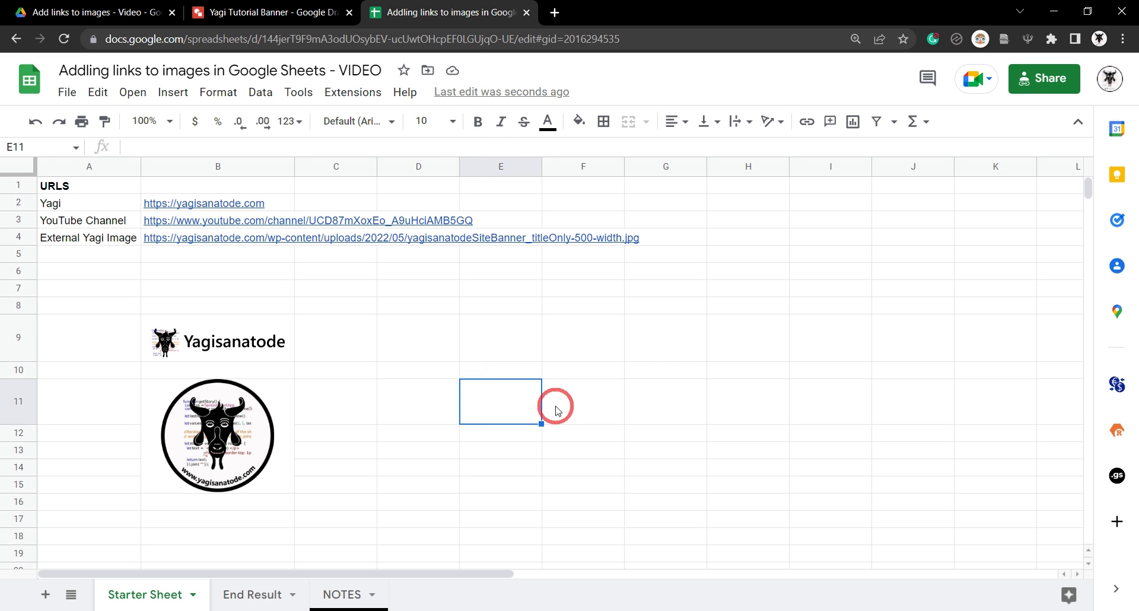
type("=")
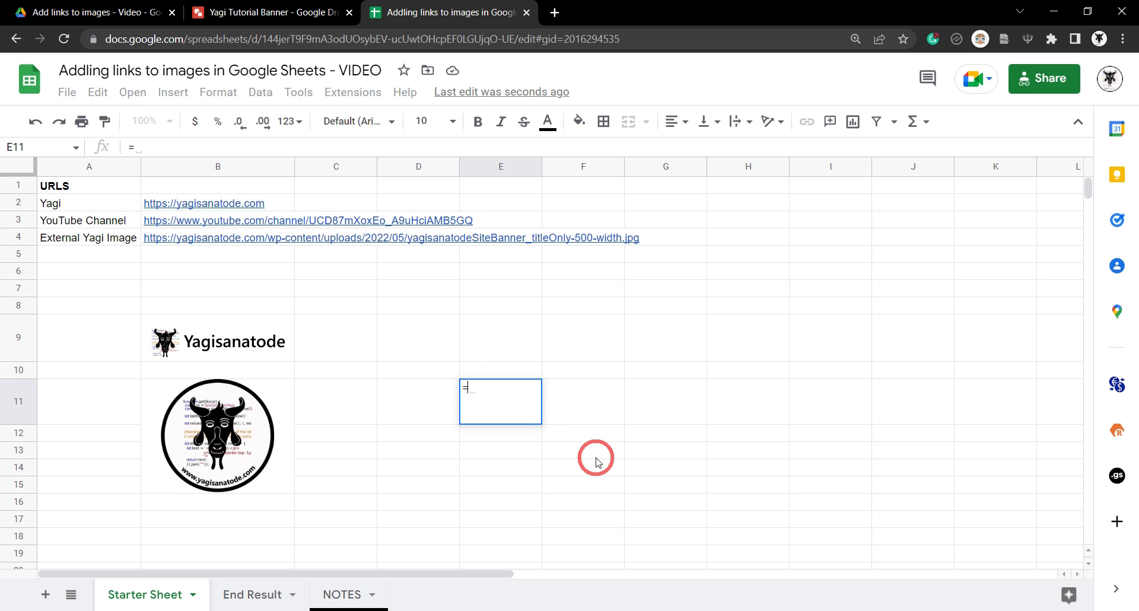
type("HYPERLINK(")
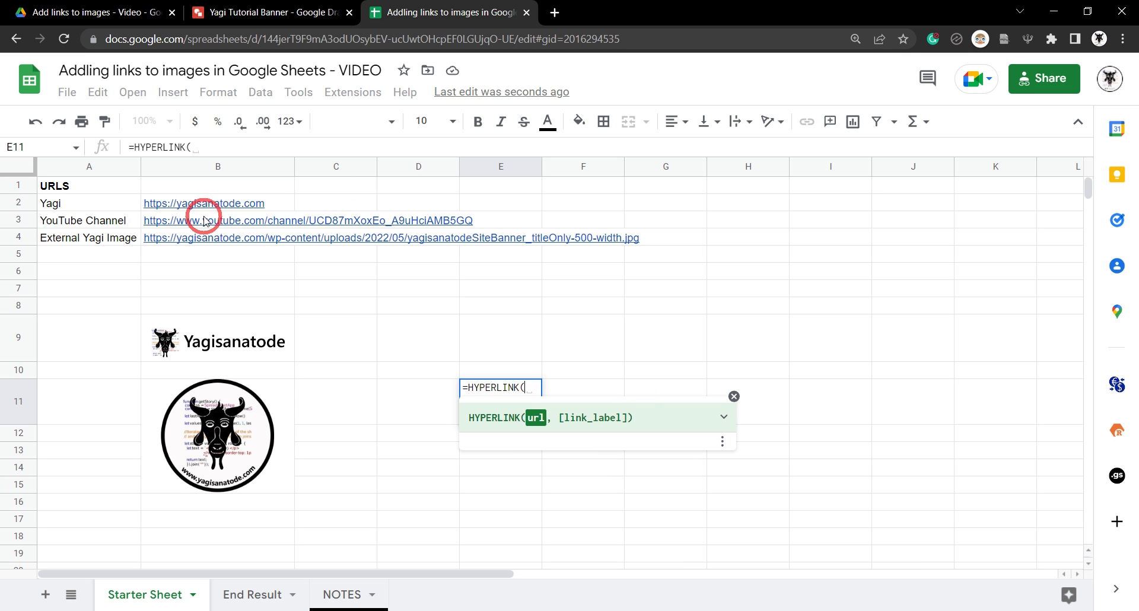
mouse_move(192, 225)
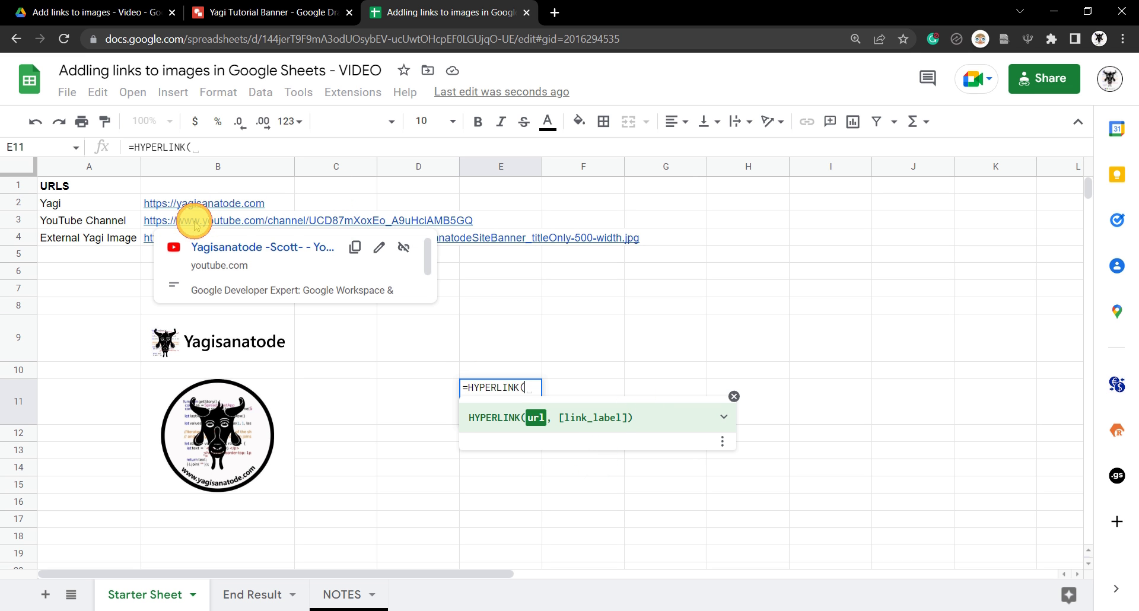
left_click(194, 225)
type(",")
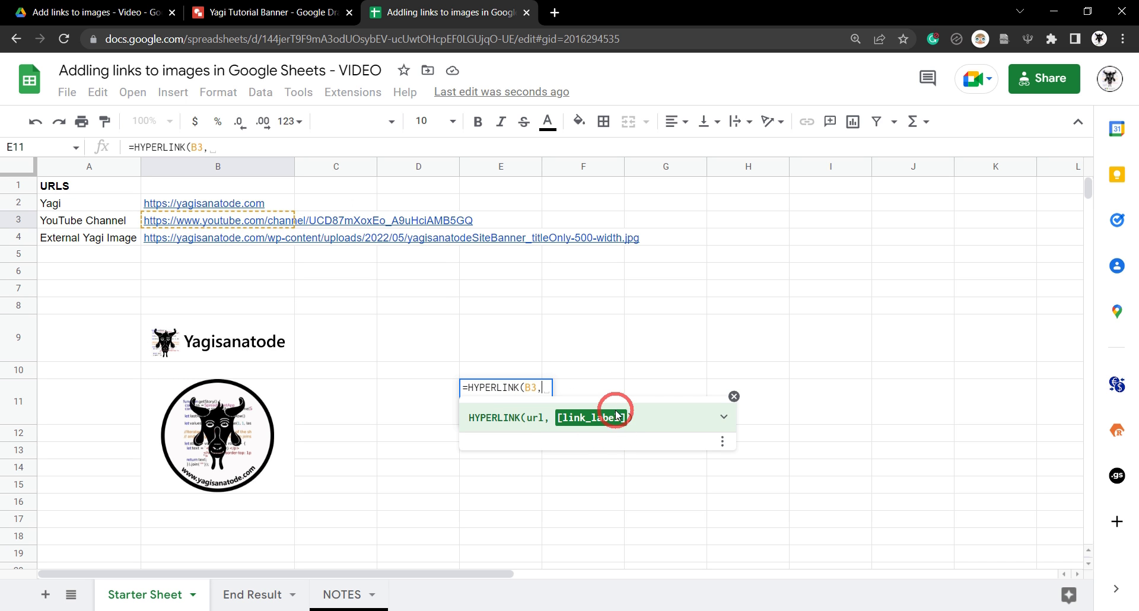
key("BackSpace")
type("IMAGE")
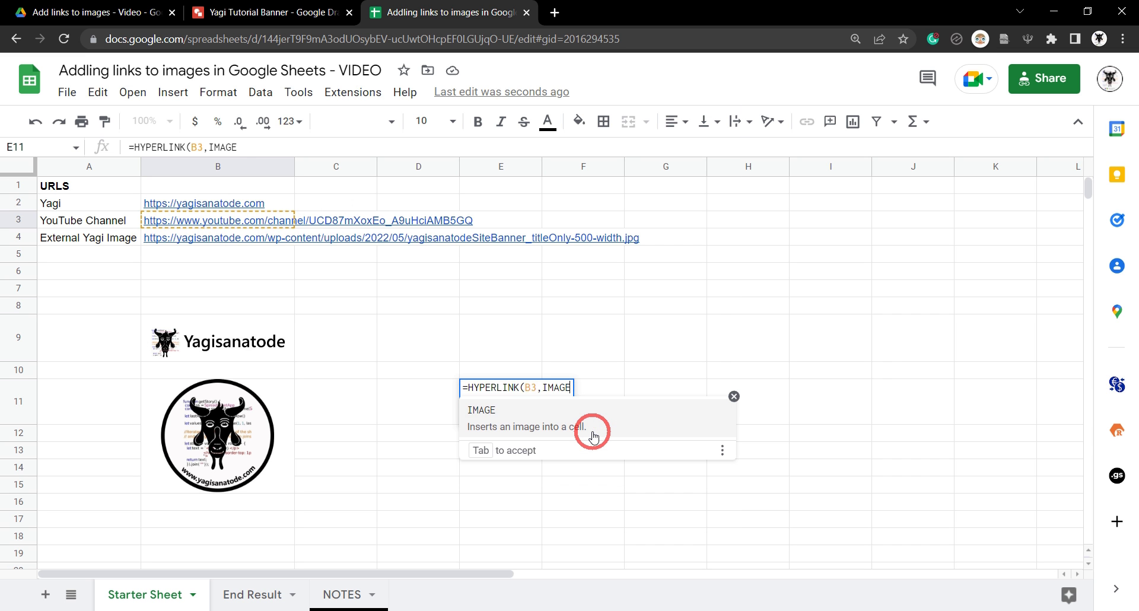
left_click(593, 436)
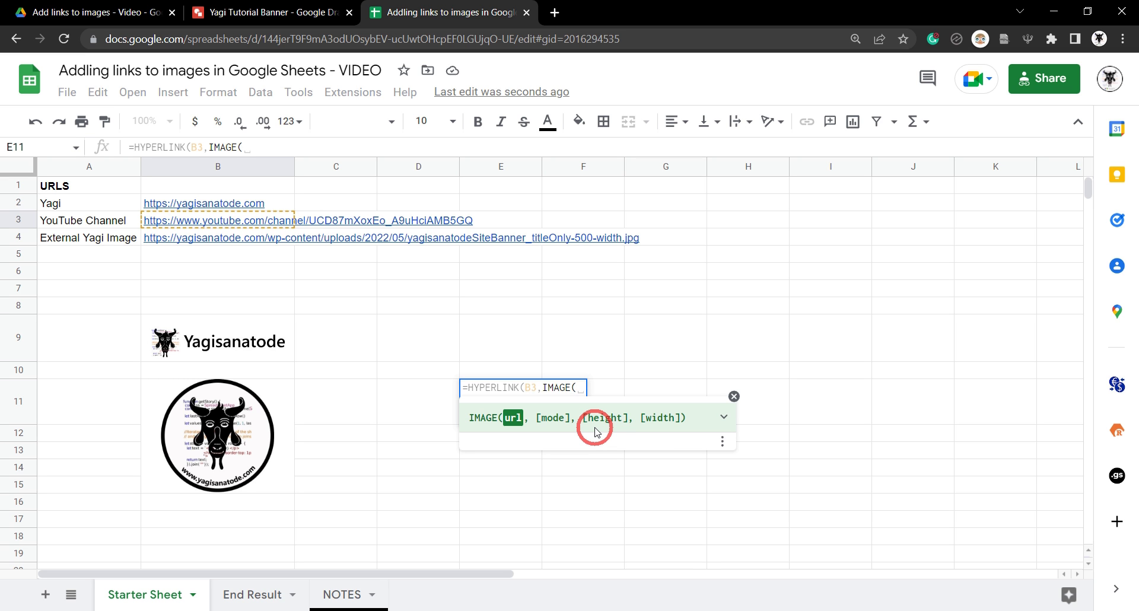
type("))")
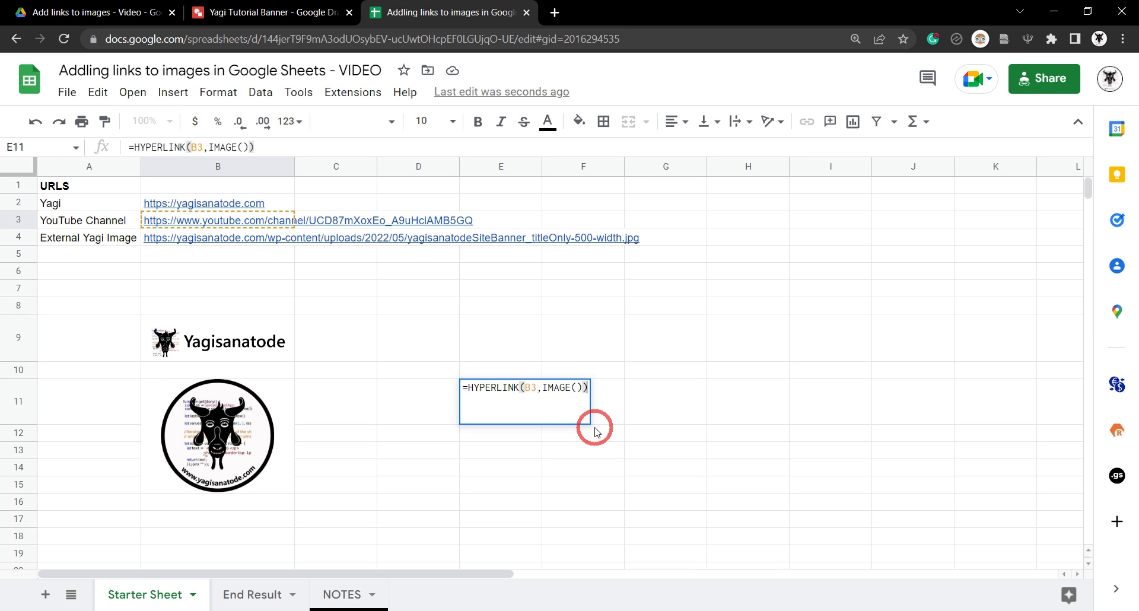
key("Return")
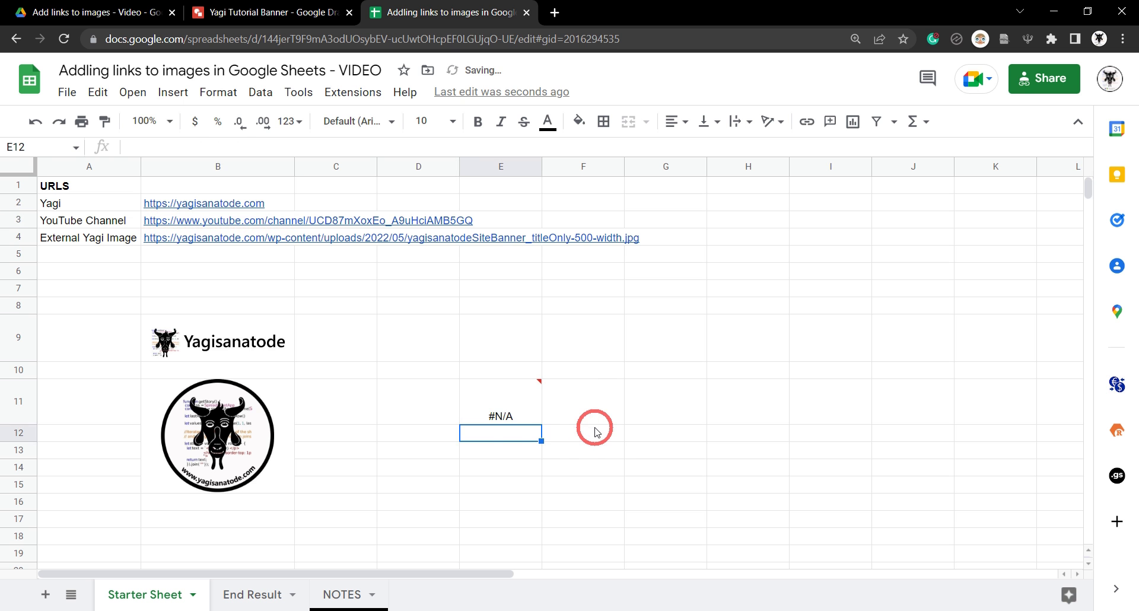
mouse_move(510, 421)
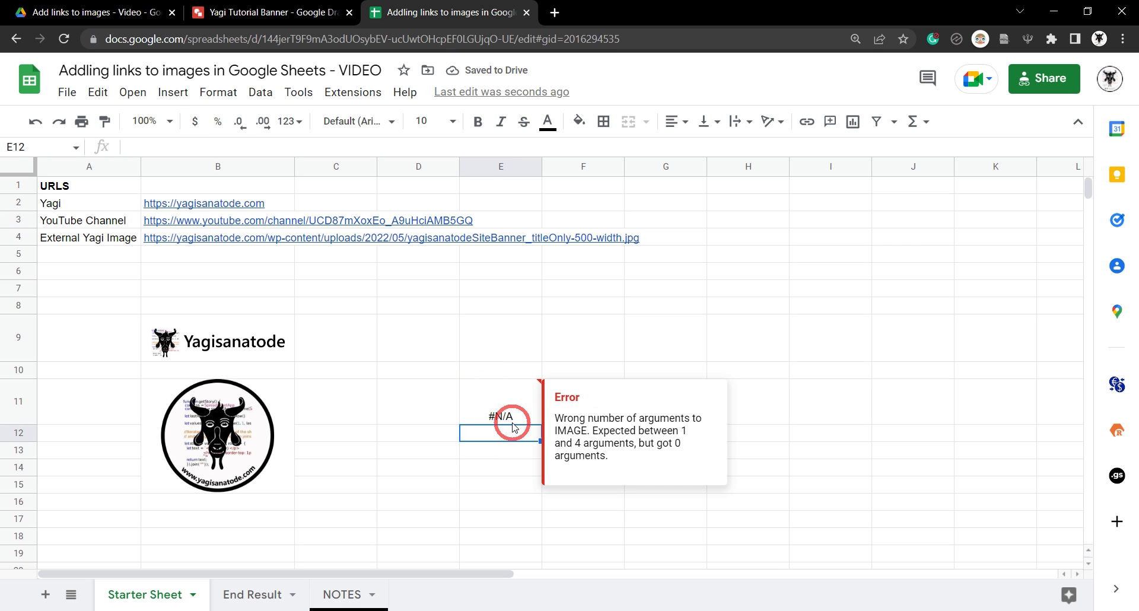
Close the publish settings and the Yagi Tutorial Banner drawing, returning to the Drive folder
left_click(293, 7)
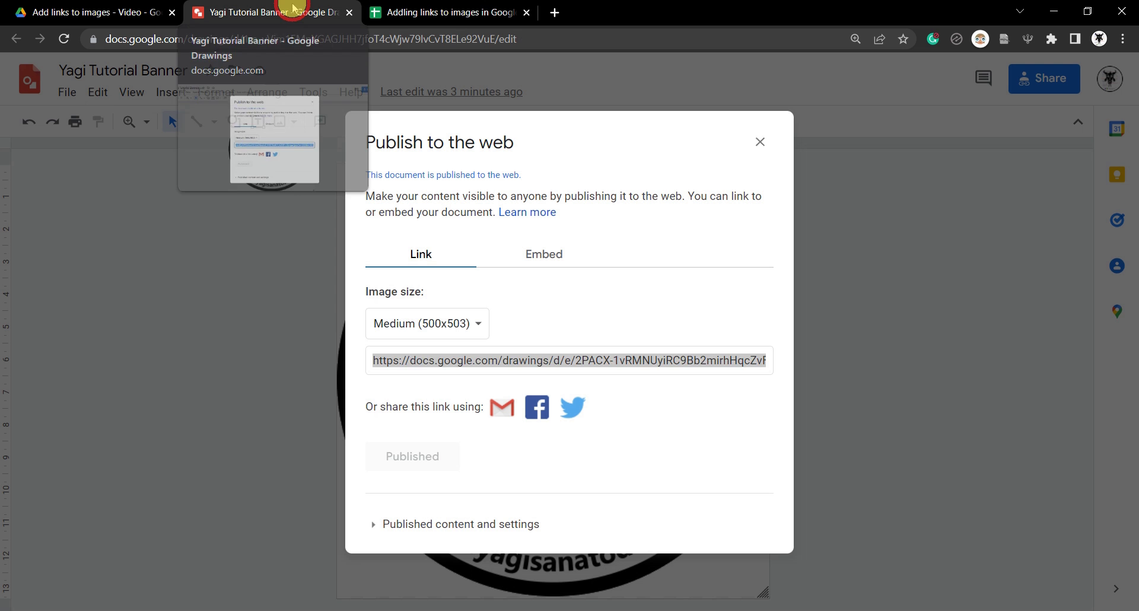
left_click(769, 142)
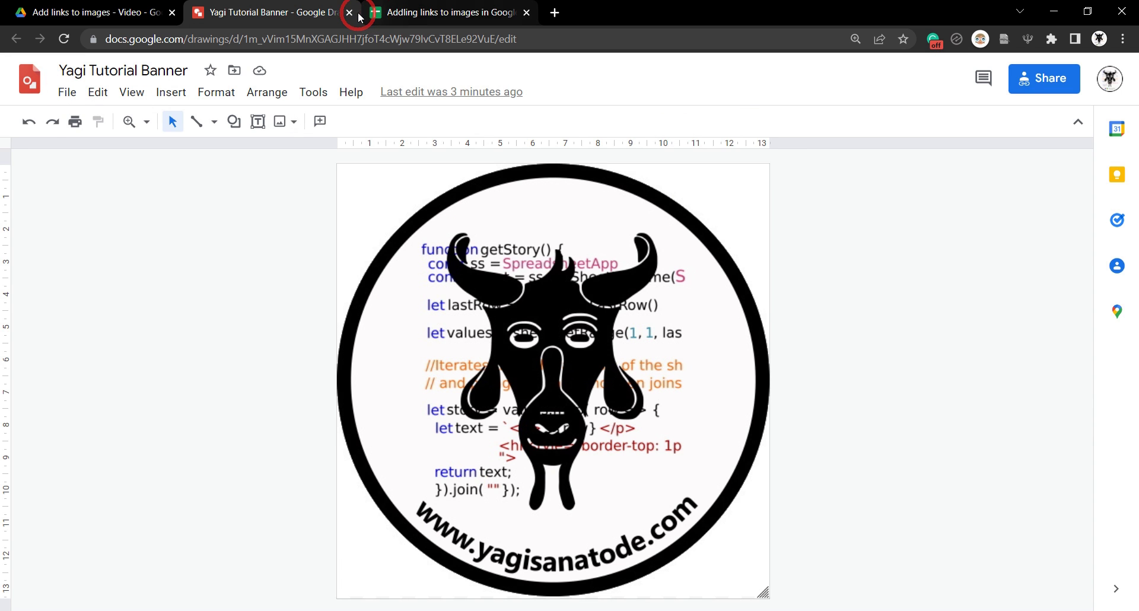
left_click(349, 13)
left_click(89, 8)
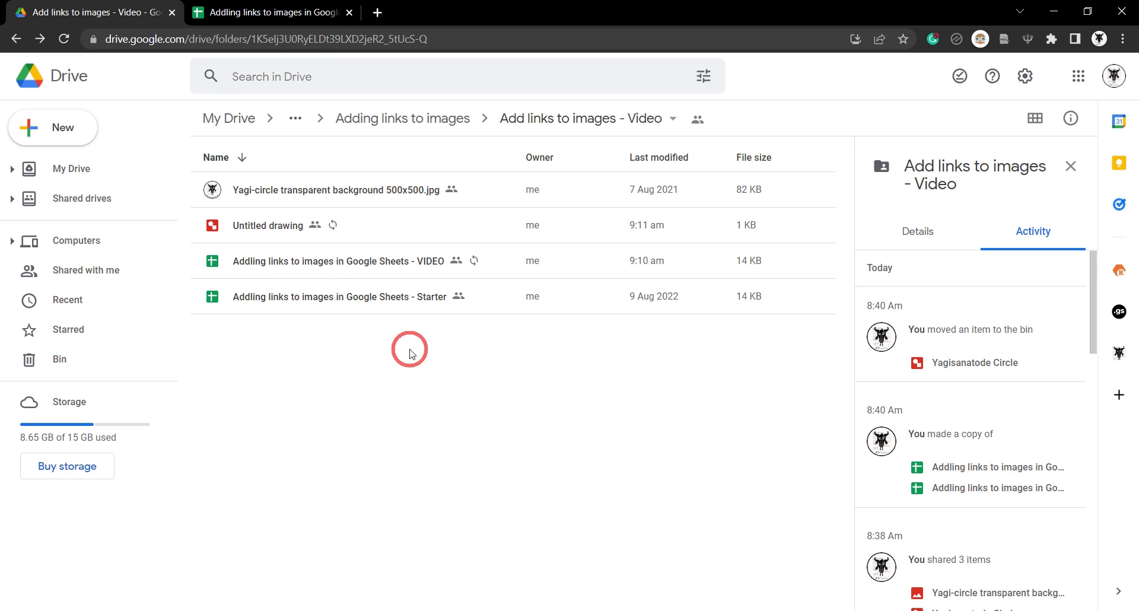
Create another shared Google Drawings file in the Add links to images - Video folder
right_click(344, 352)
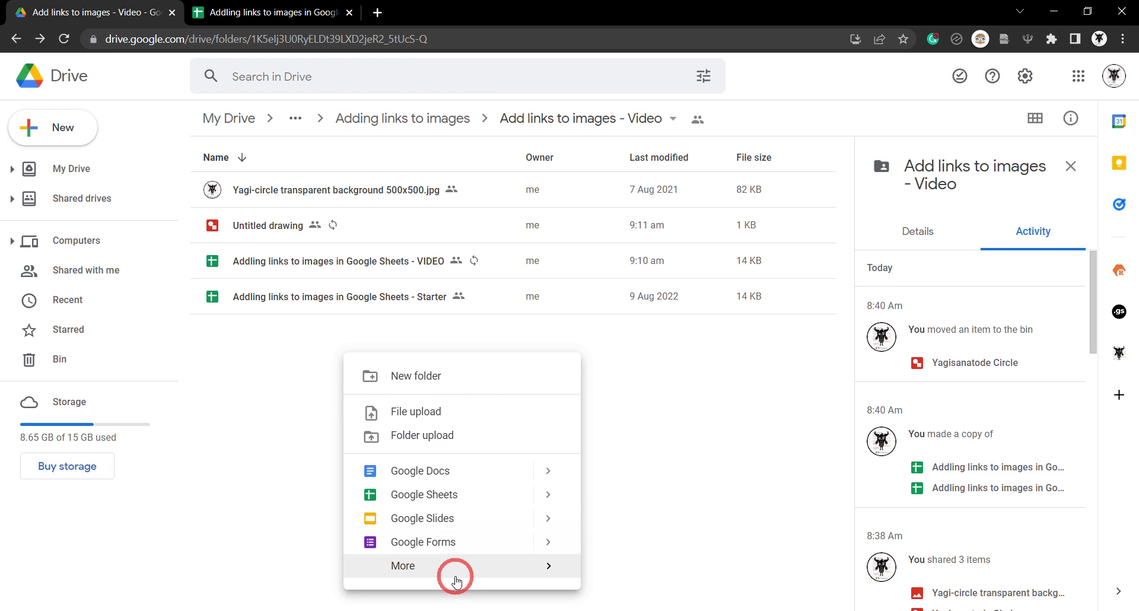
mouse_move(452, 565)
left_click(645, 578)
left_click(737, 358)
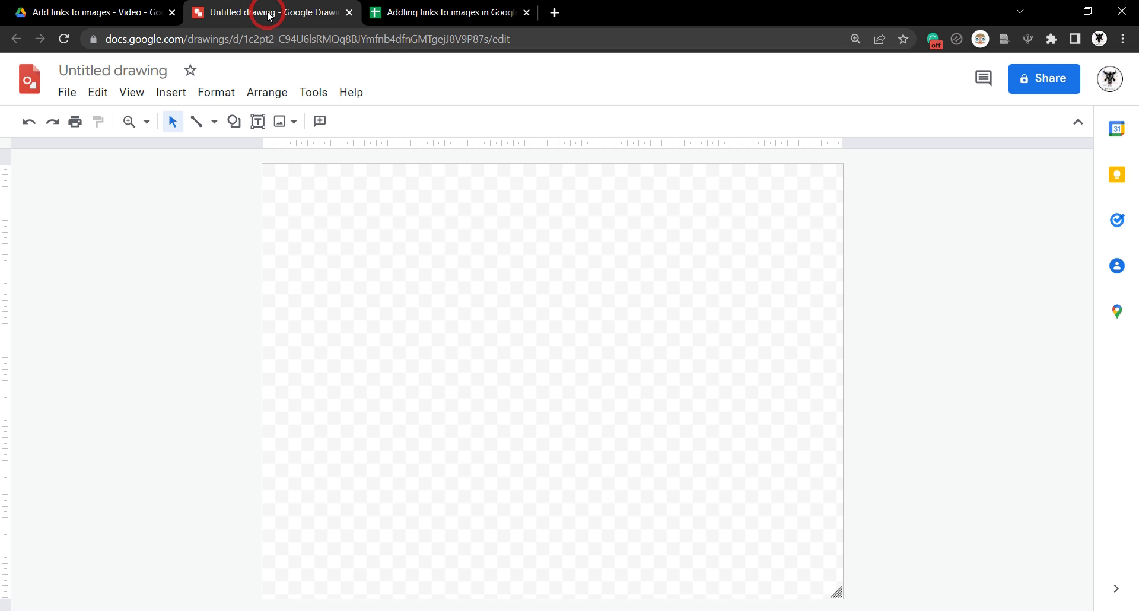
Title the new drawing 'YT button'
left_click(424, 12)
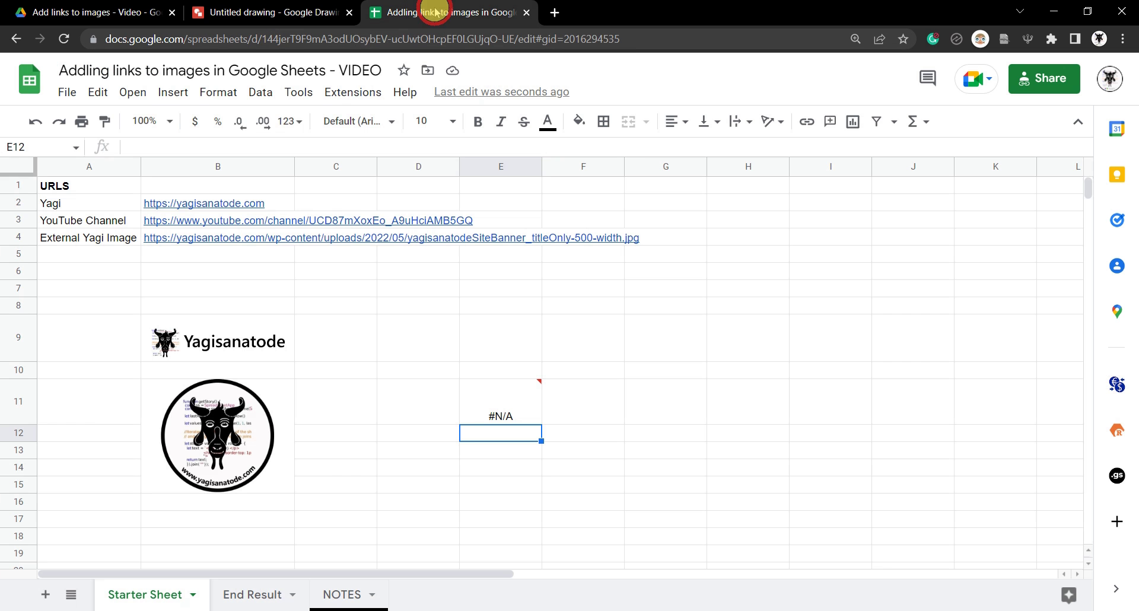
left_click(185, 99)
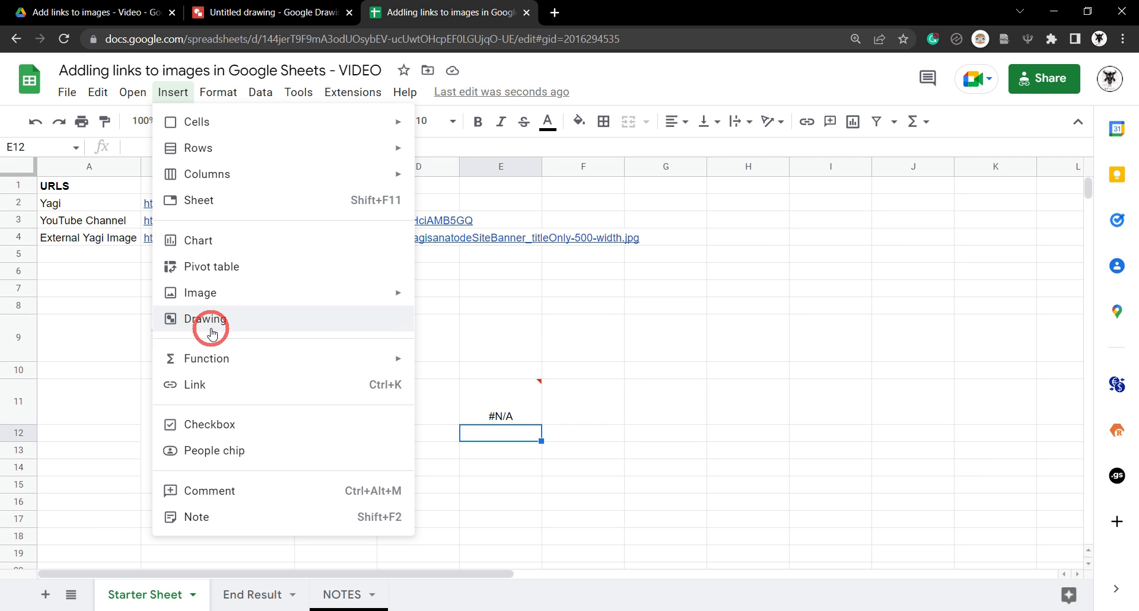
left_click(252, 12)
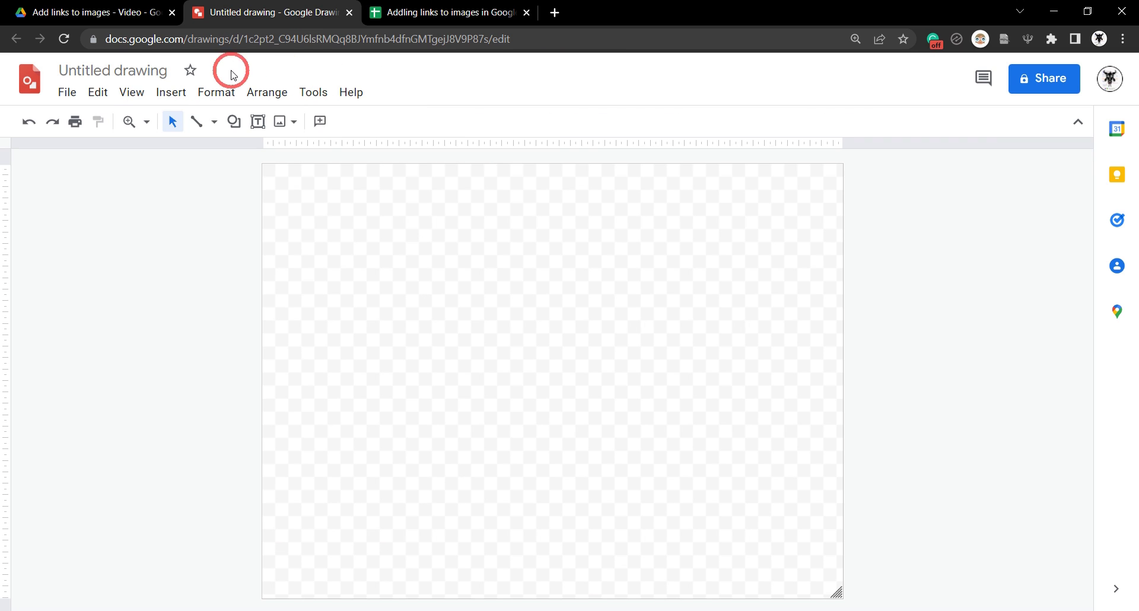
left_click(98, 70)
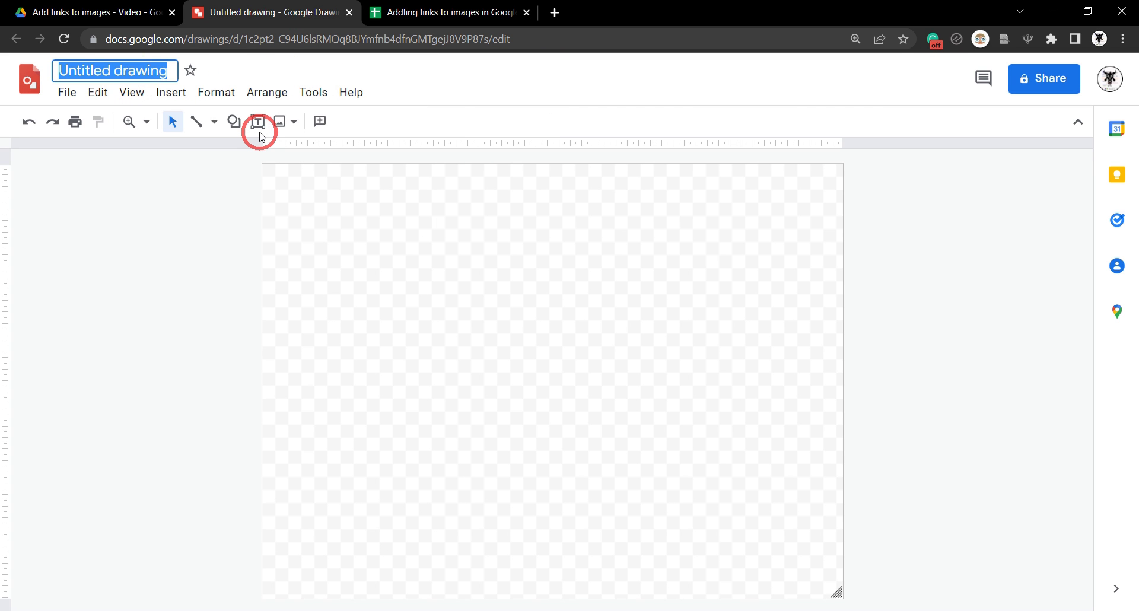
type("yO")
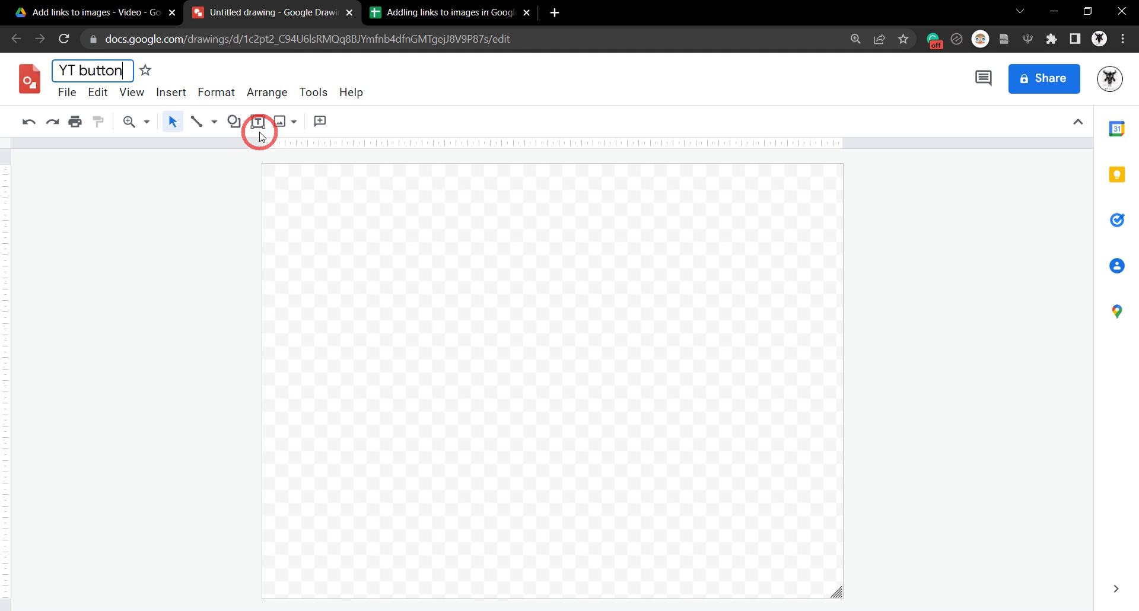
key("Return")
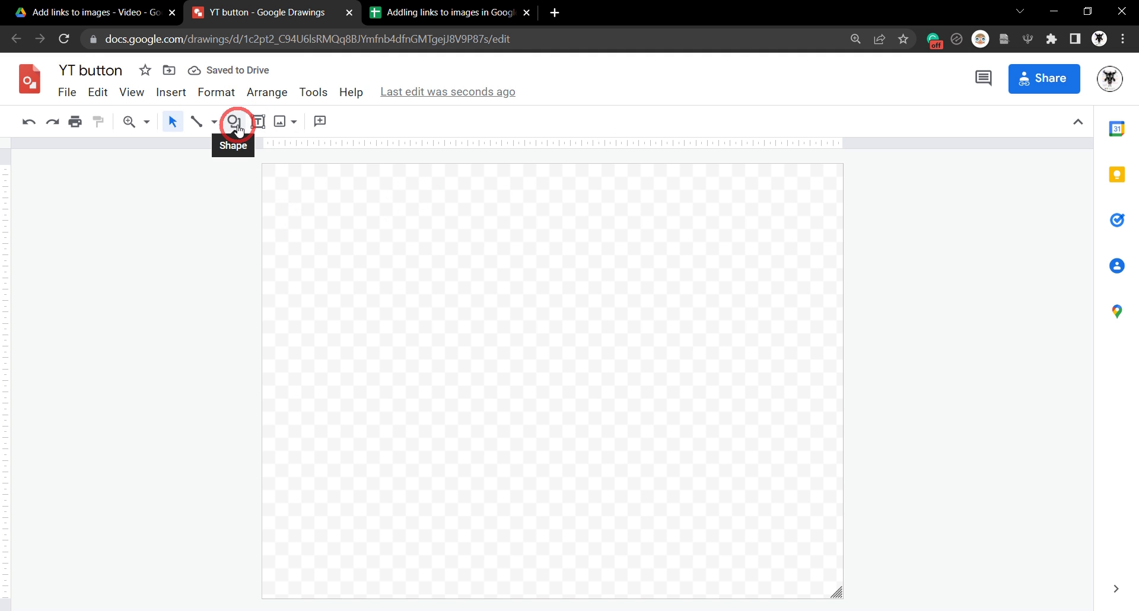
Draw a wide frame shape across the top-left of the canvas
left_click(237, 127)
mouse_move(255, 157)
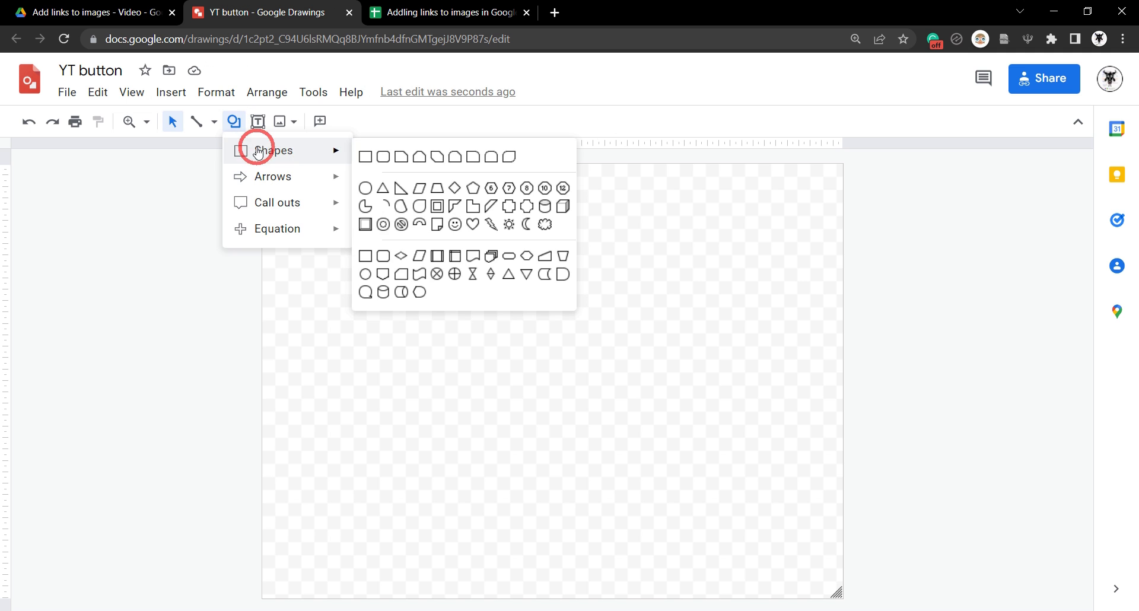
left_click(364, 224)
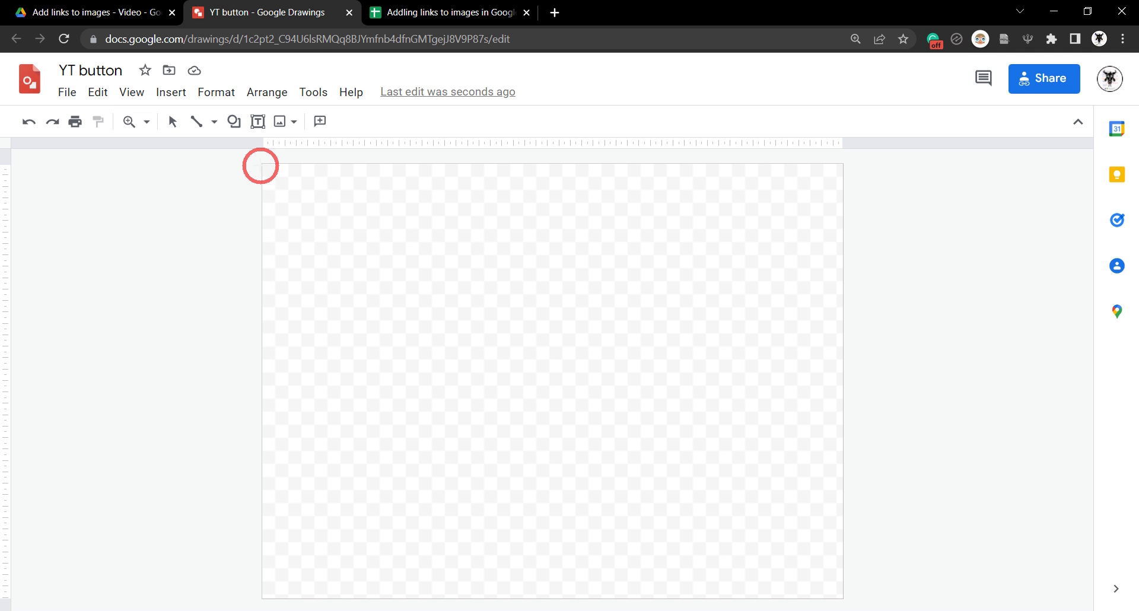
left_click_drag(262, 163, 679, 304)
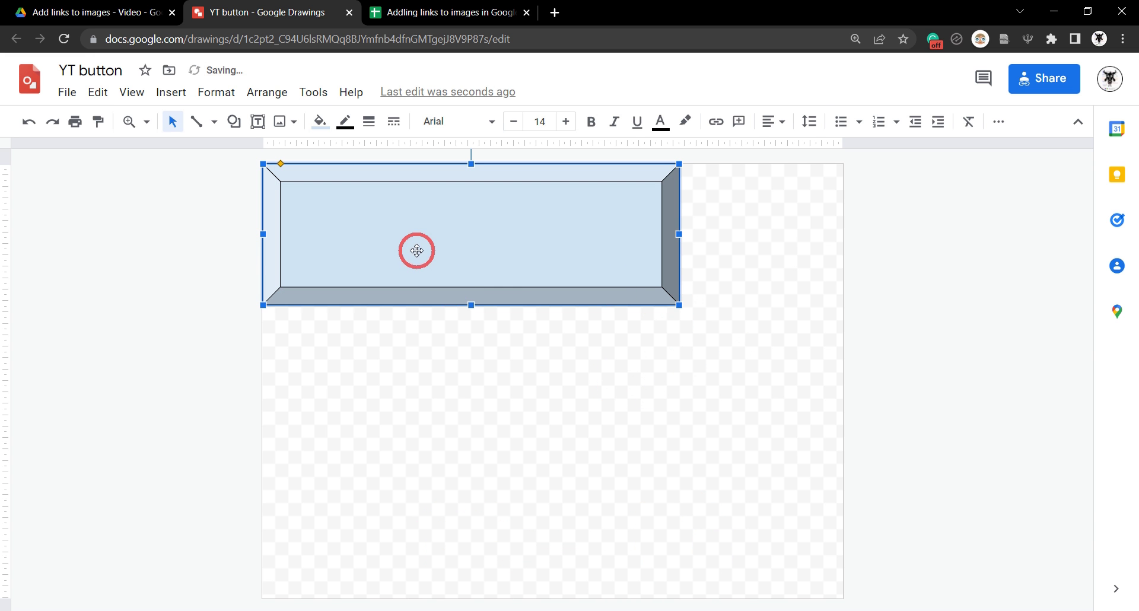
Fill the frame red and make its border transparent
left_click(320, 122)
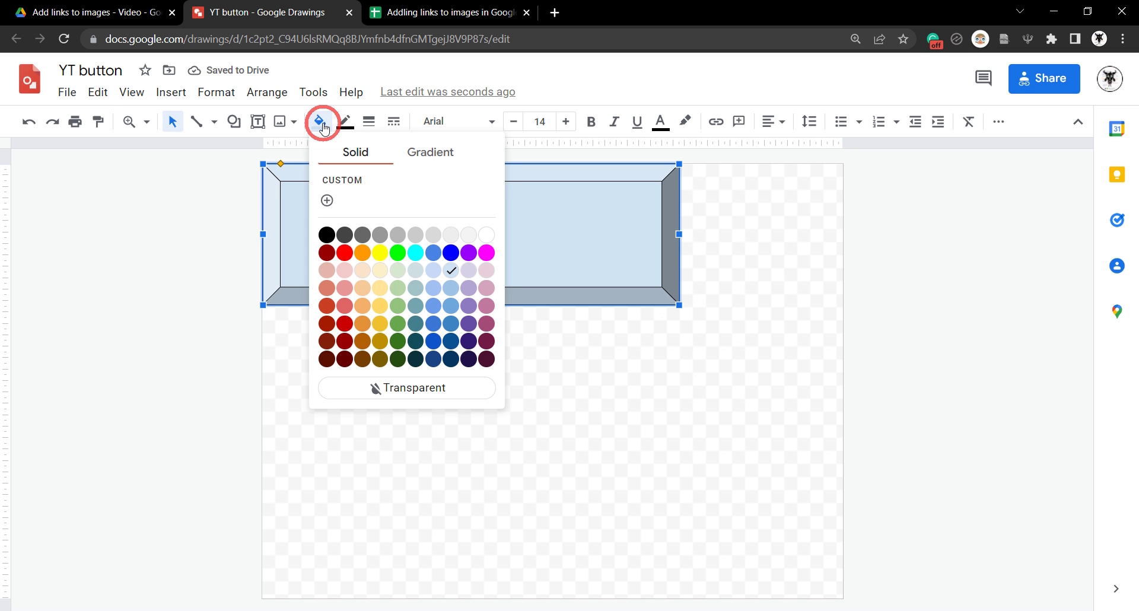
left_click(344, 325)
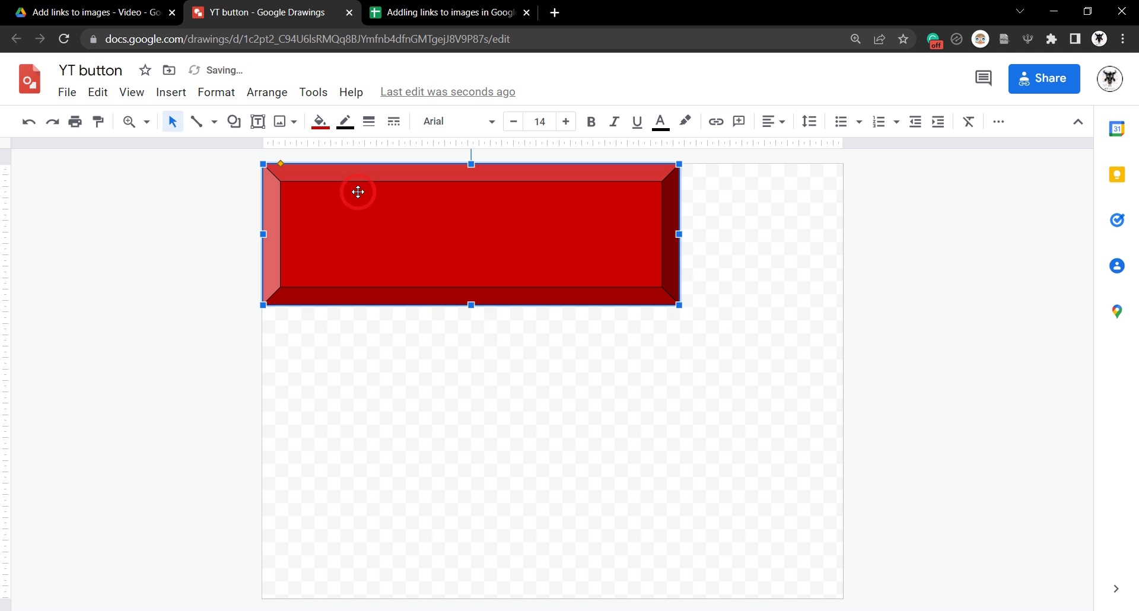
left_click(348, 127)
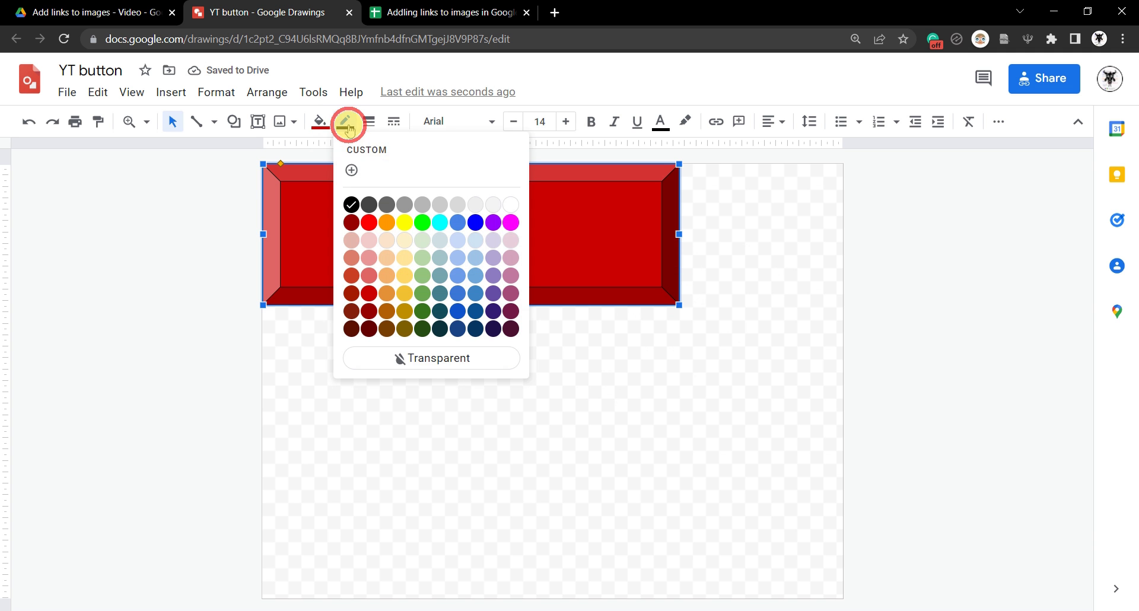
left_click(420, 357)
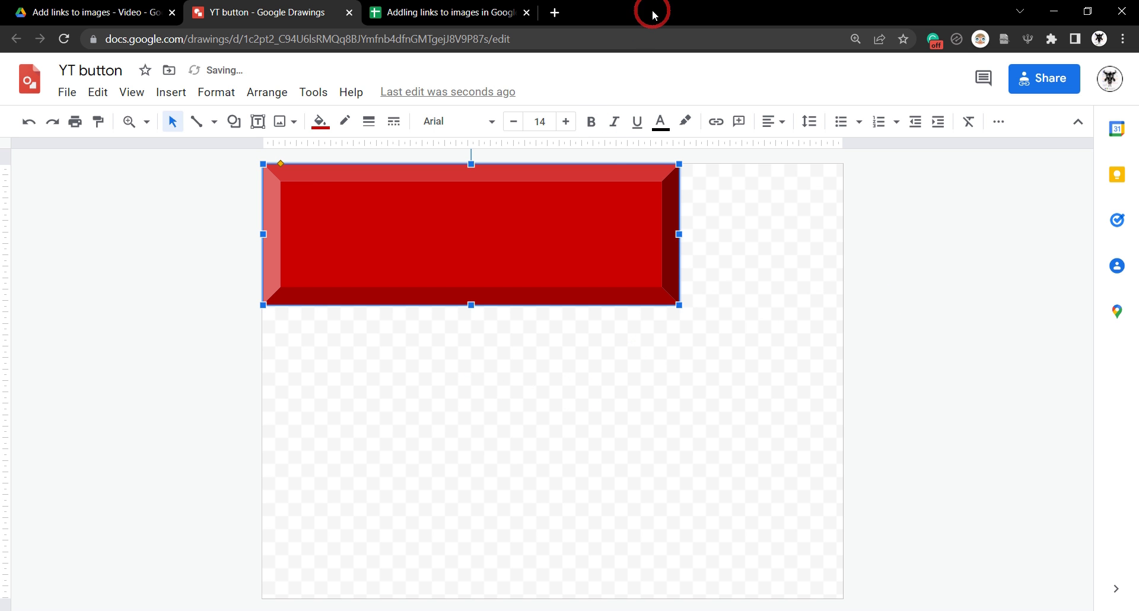
Set the frame's text style to white Poppins at 72 pt
left_click(492, 126)
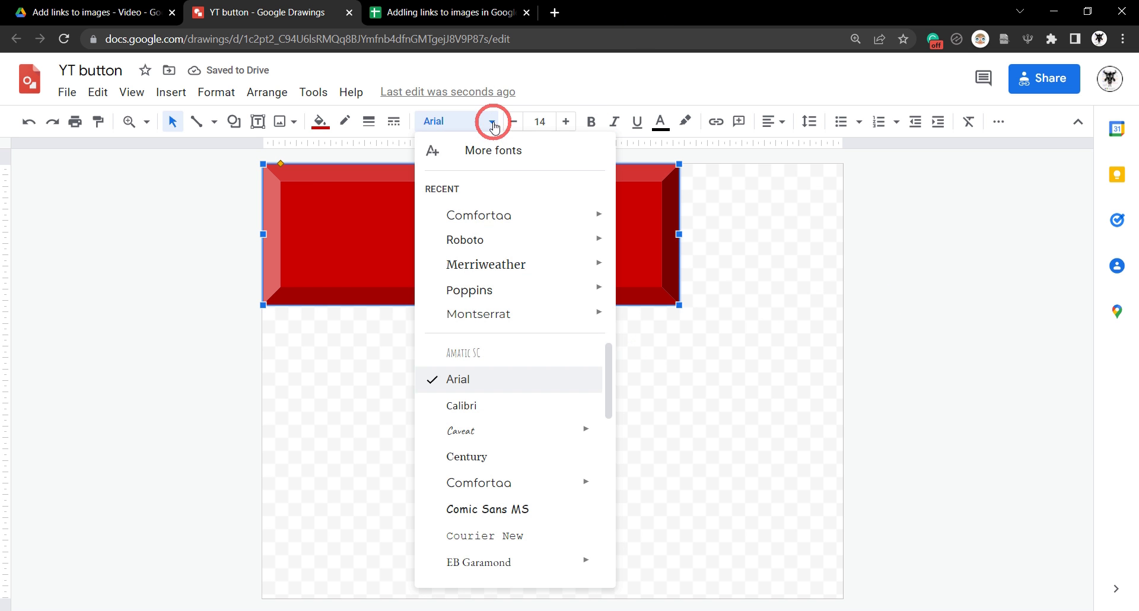
left_click(499, 295)
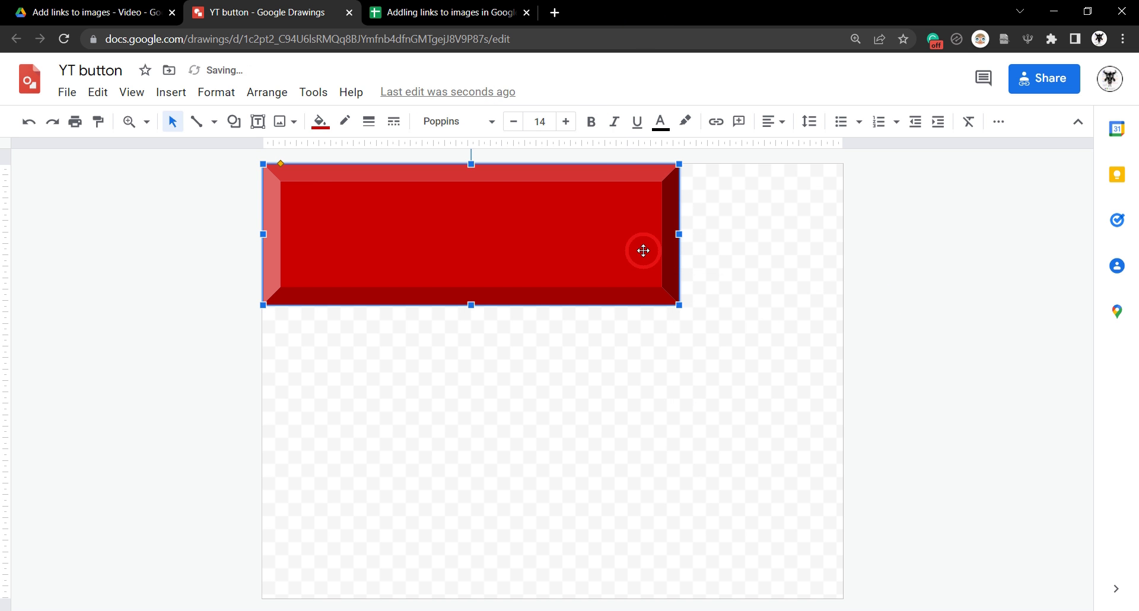
left_click(659, 121)
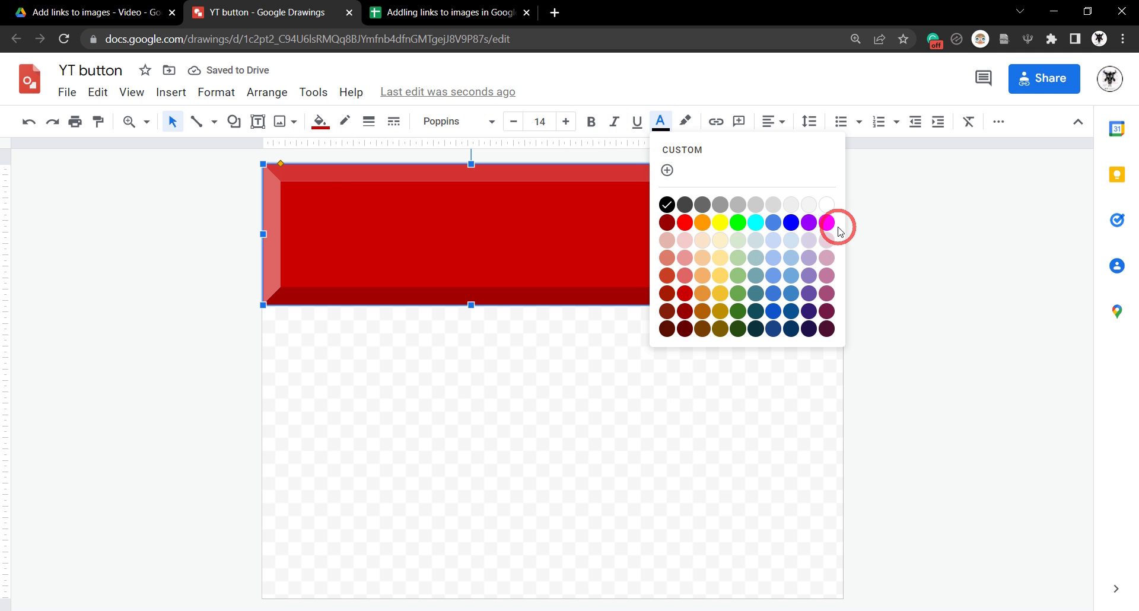
left_click(832, 206)
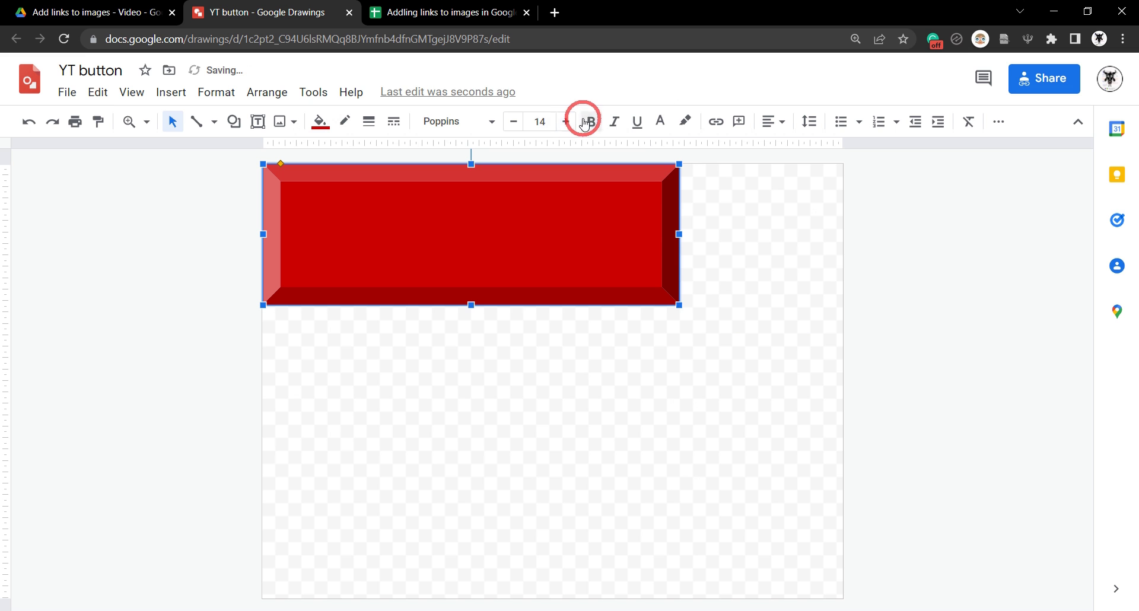
left_click(543, 122)
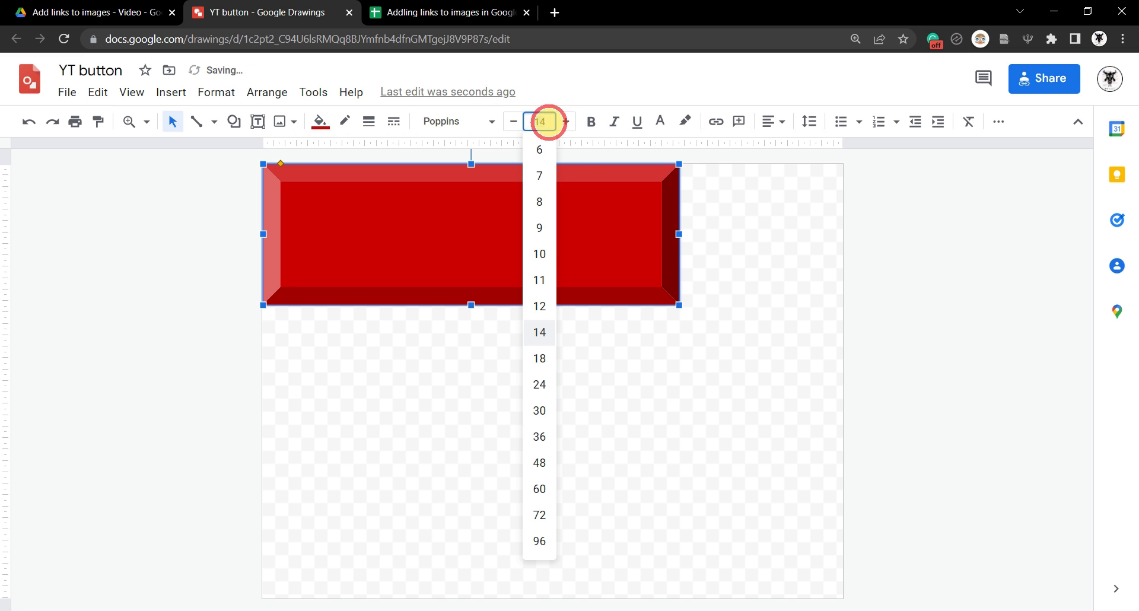
left_click(539, 515)
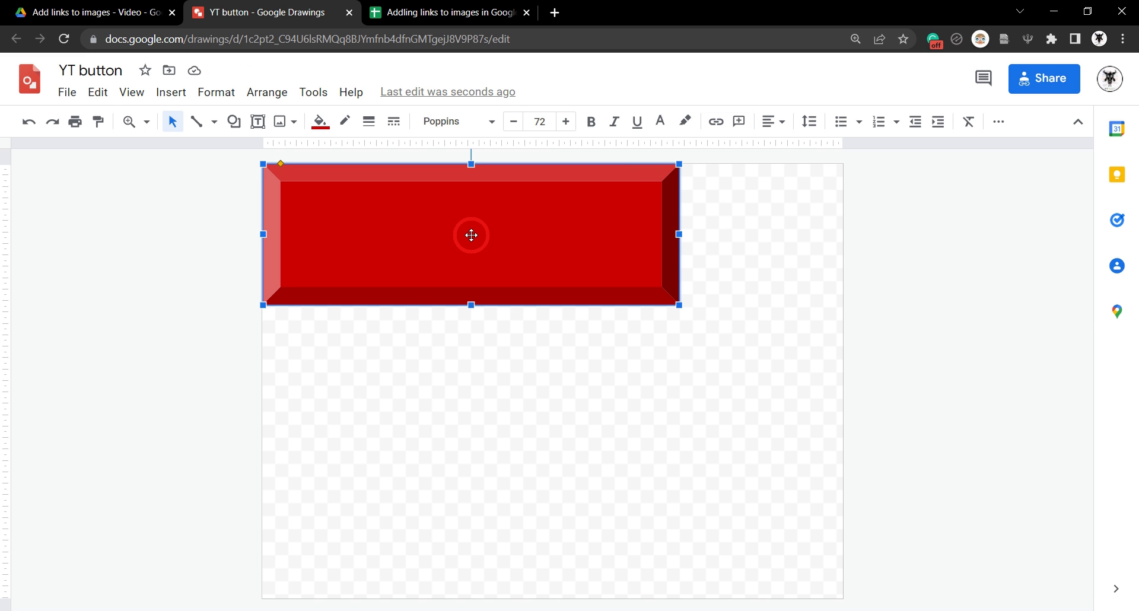
Type 'YouTube' inside the red button
left_click(471, 234)
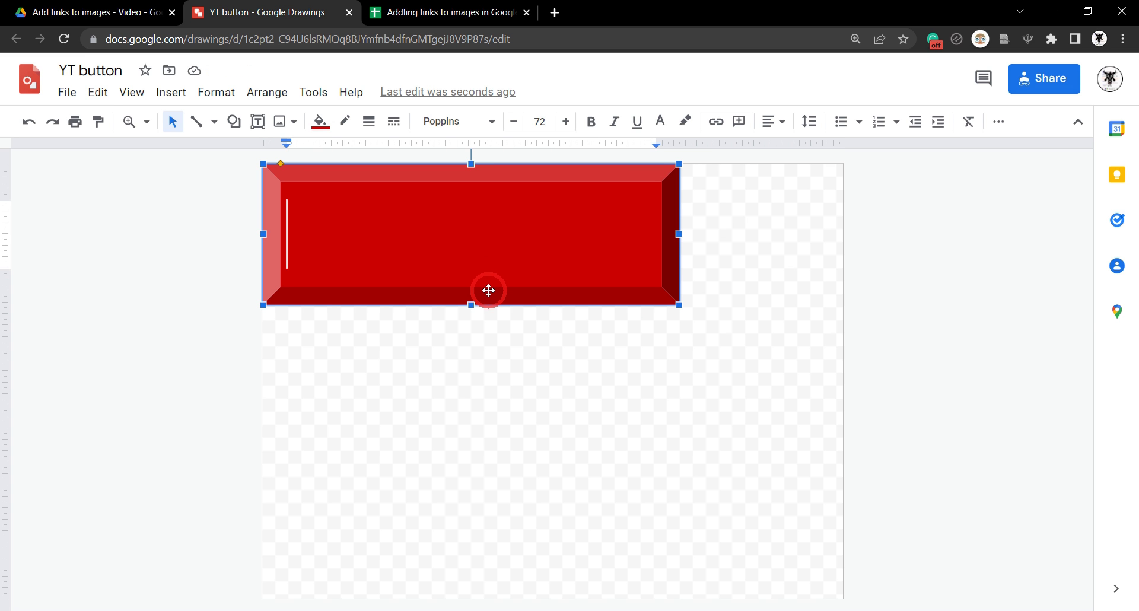
type("YouTu")
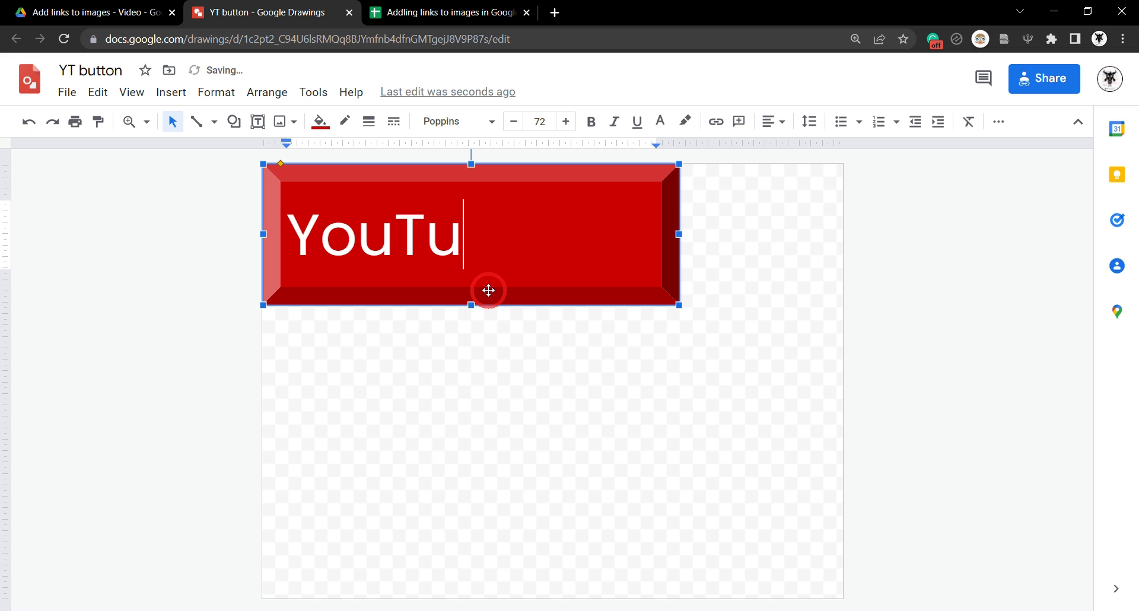
type("be")
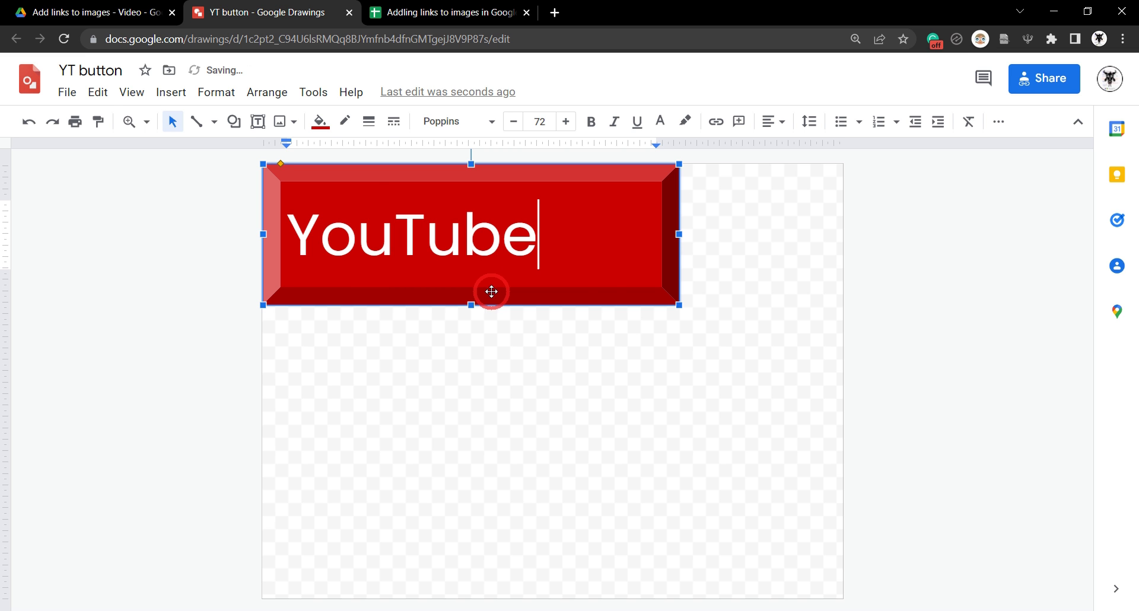
Make the YouTube text bold, centred and 96 pt
left_click_drag(539, 238, 282, 242)
left_click(591, 121)
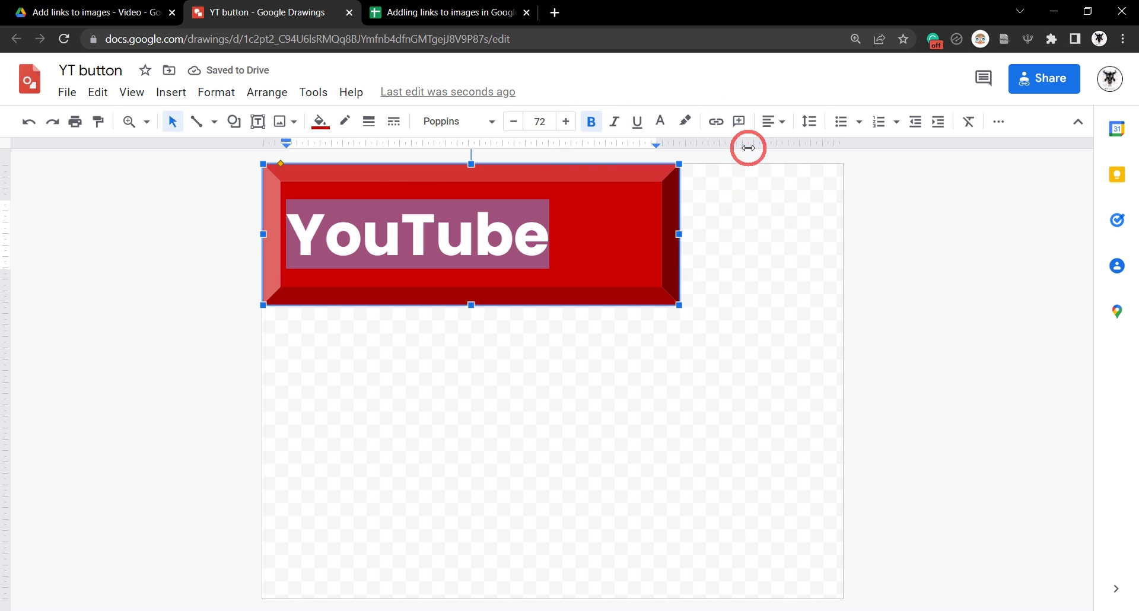
left_click(772, 122)
left_click(798, 147)
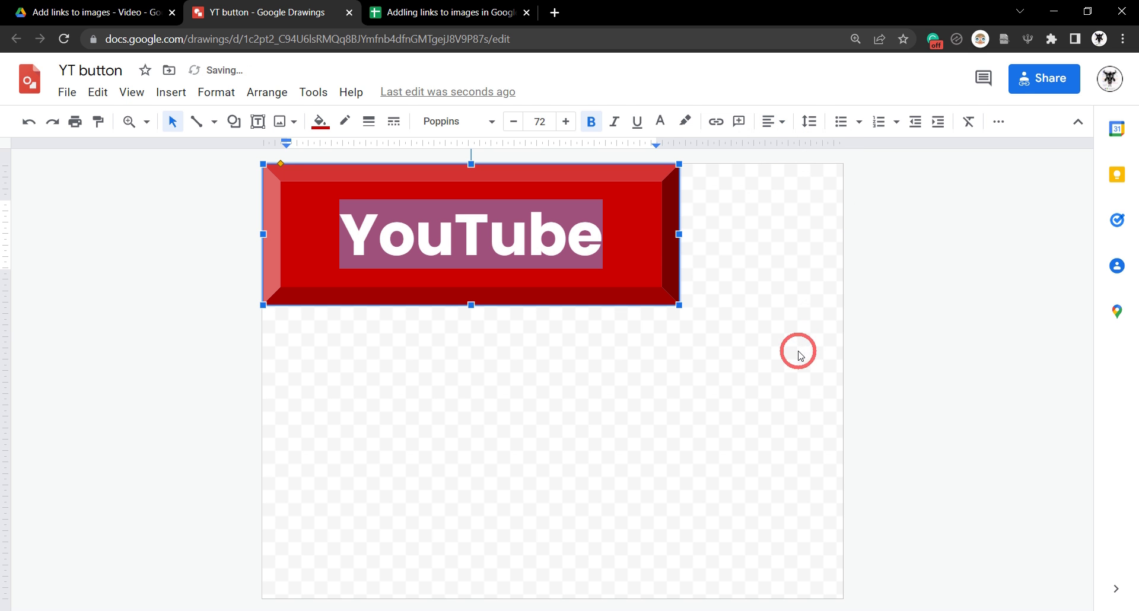
left_click(566, 122)
left_click(539, 122)
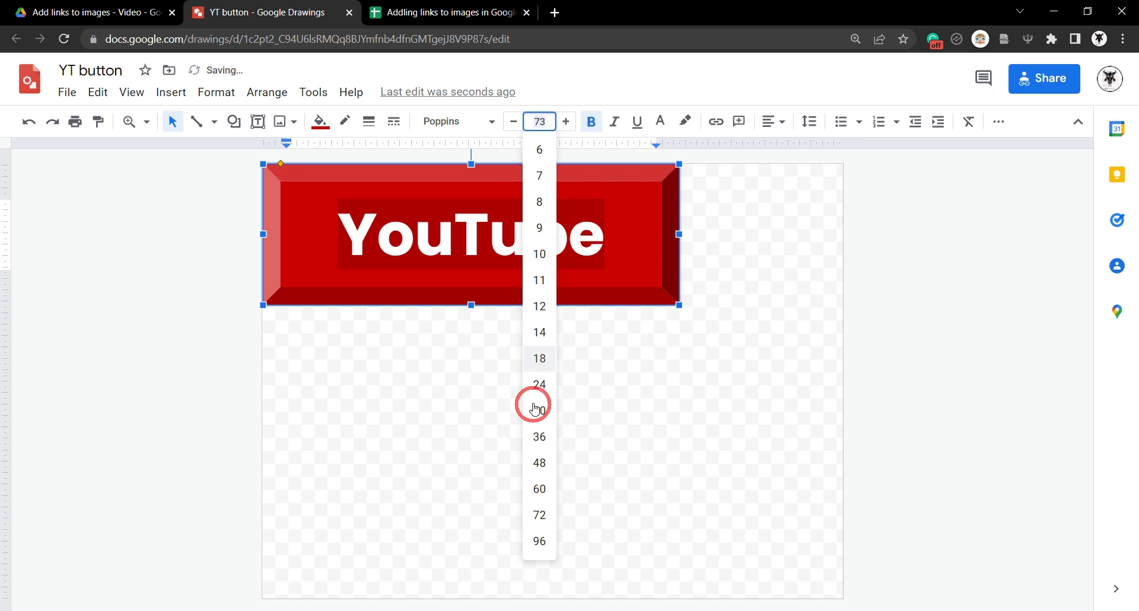
left_click(542, 537)
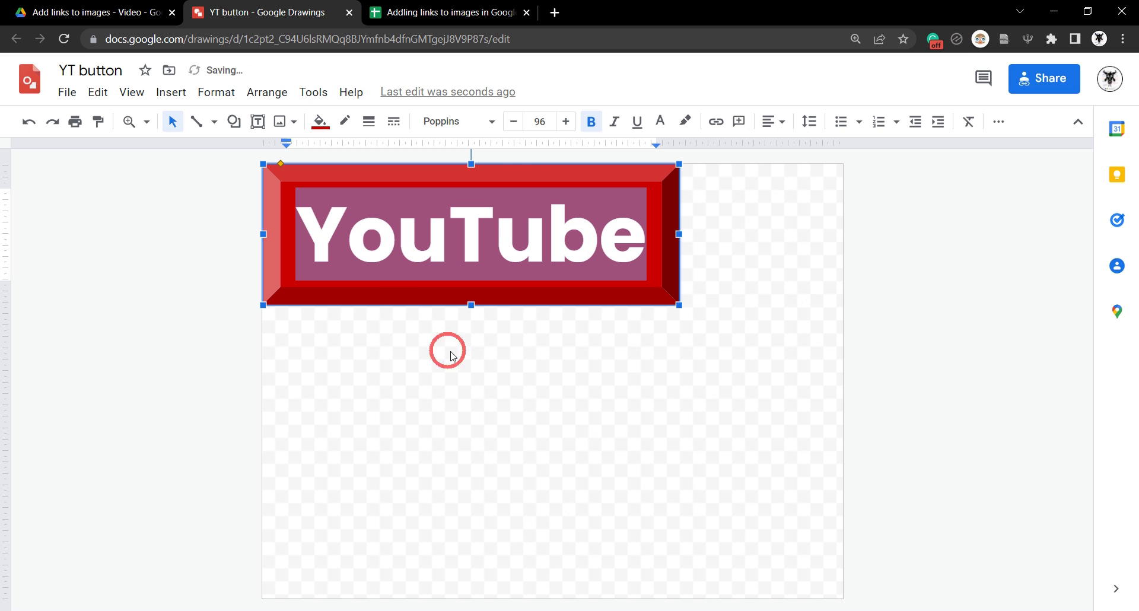
left_click(485, 369)
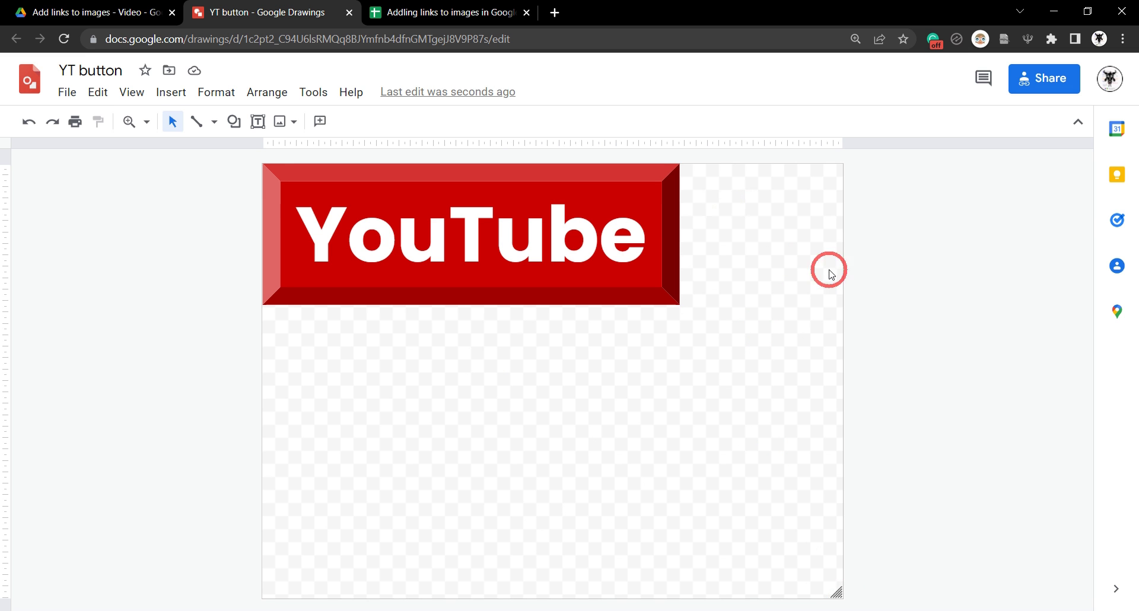
Shrink the canvas up-left until it snaps to the red button's corner
left_click_drag(837, 593, 679, 303)
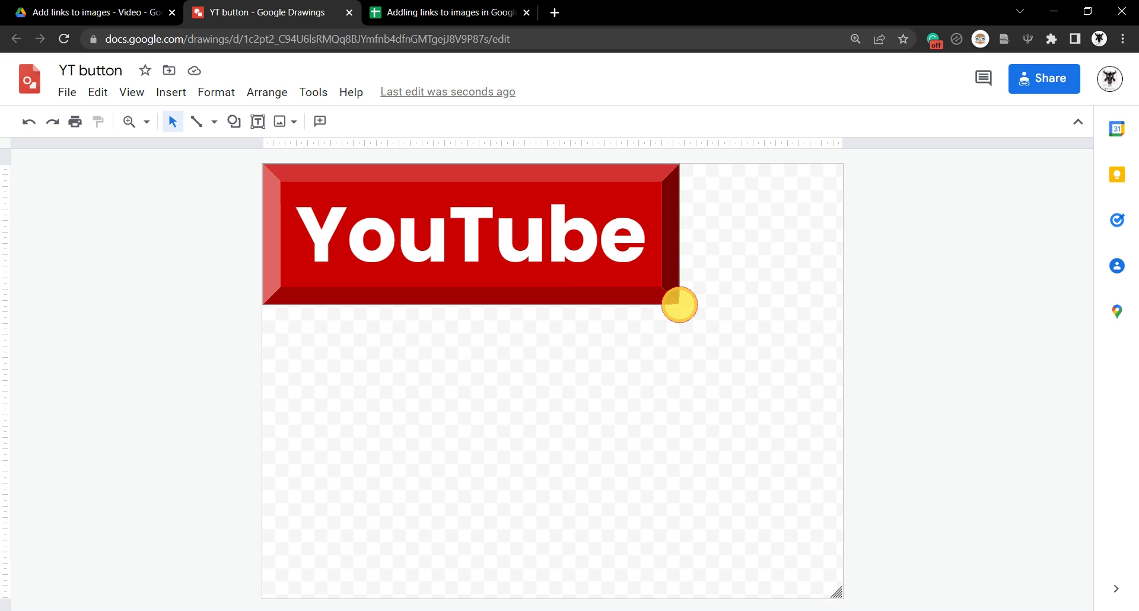
left_click_drag(679, 304, 679, 304)
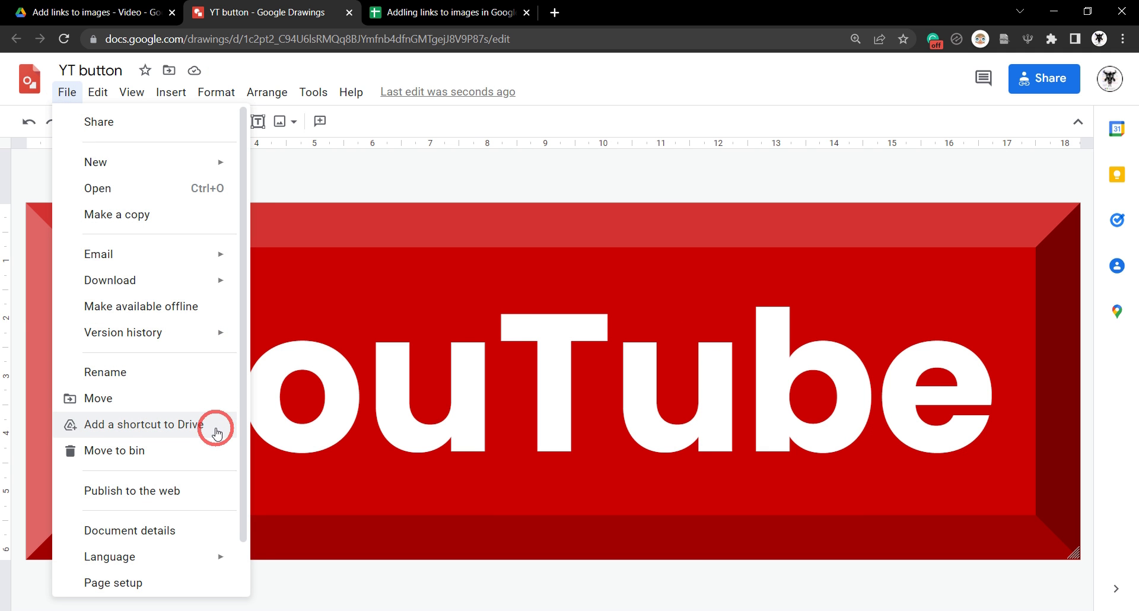
Publish the drawing as a Medium 690x234 image link, then return to the spreadsheet
left_click(169, 490)
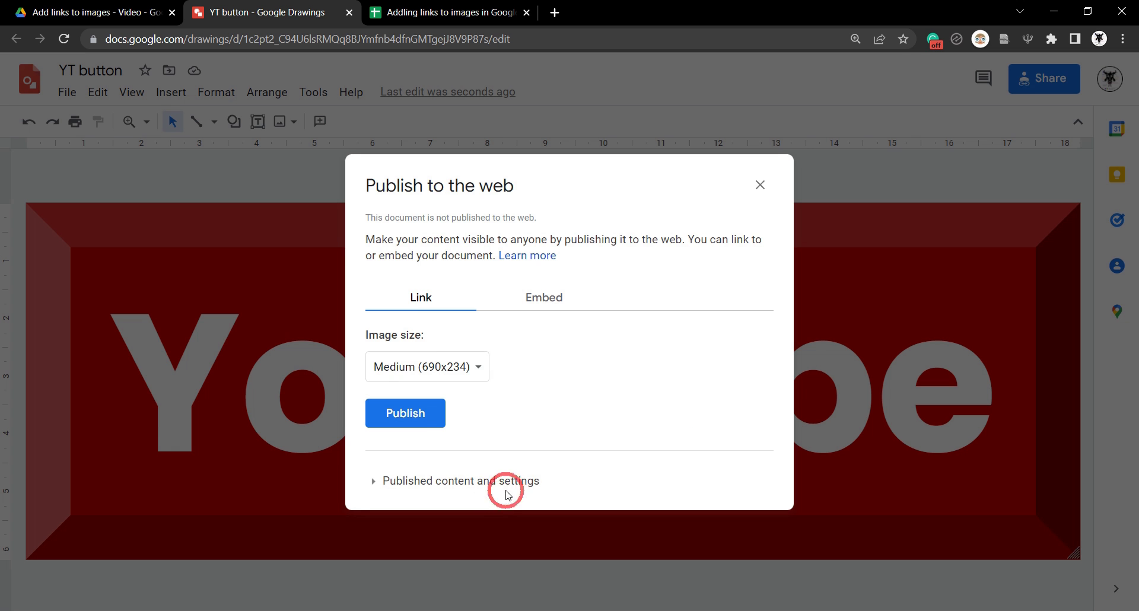
left_click(425, 298)
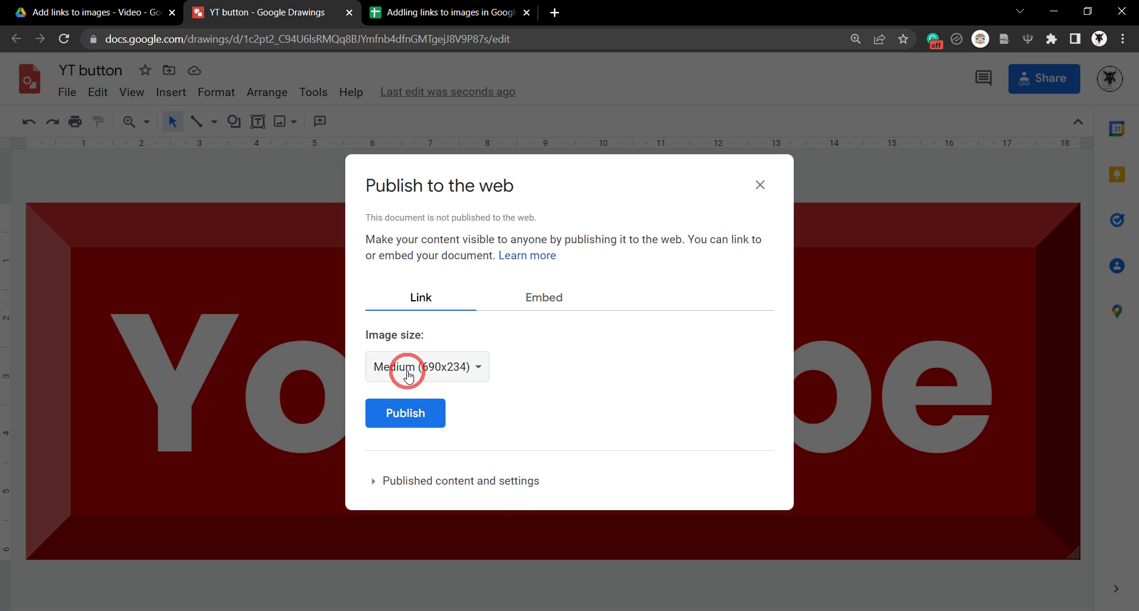
left_click(416, 428)
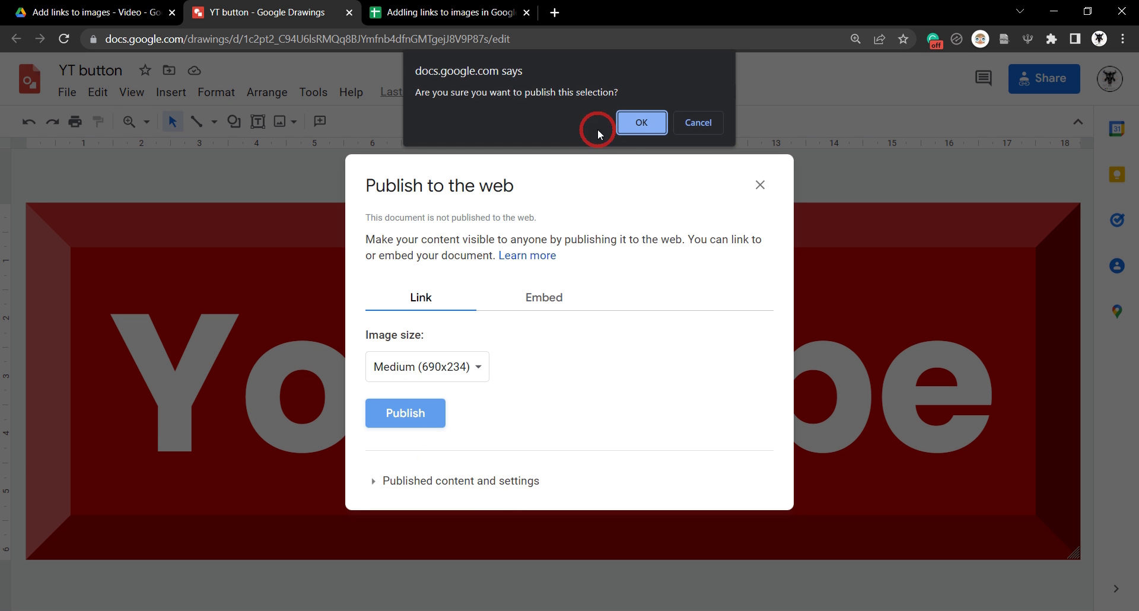
left_click(629, 132)
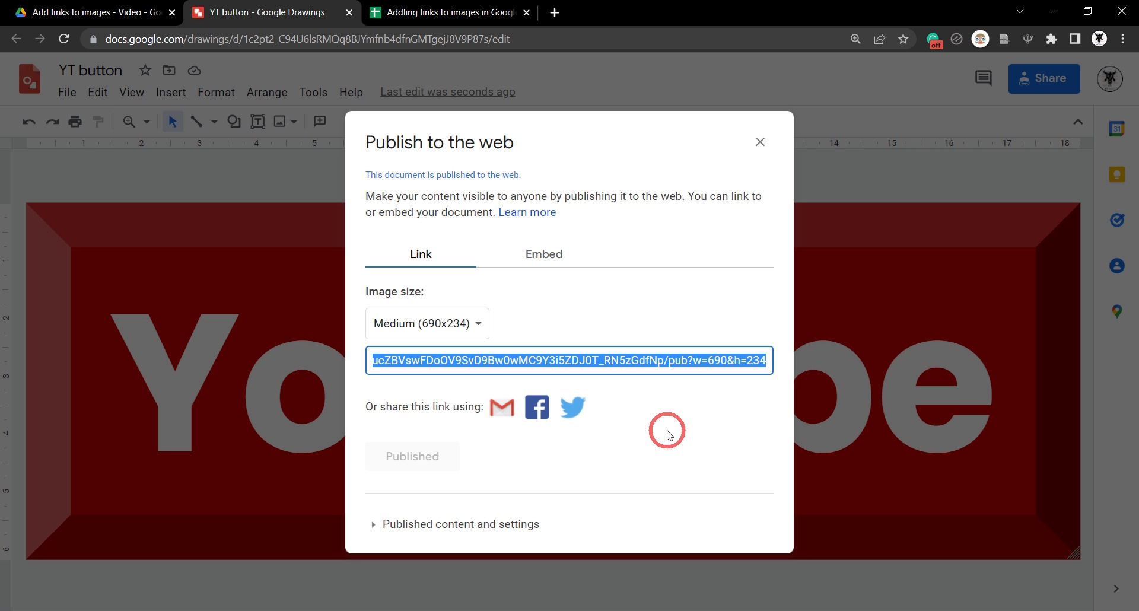
left_click(427, 12)
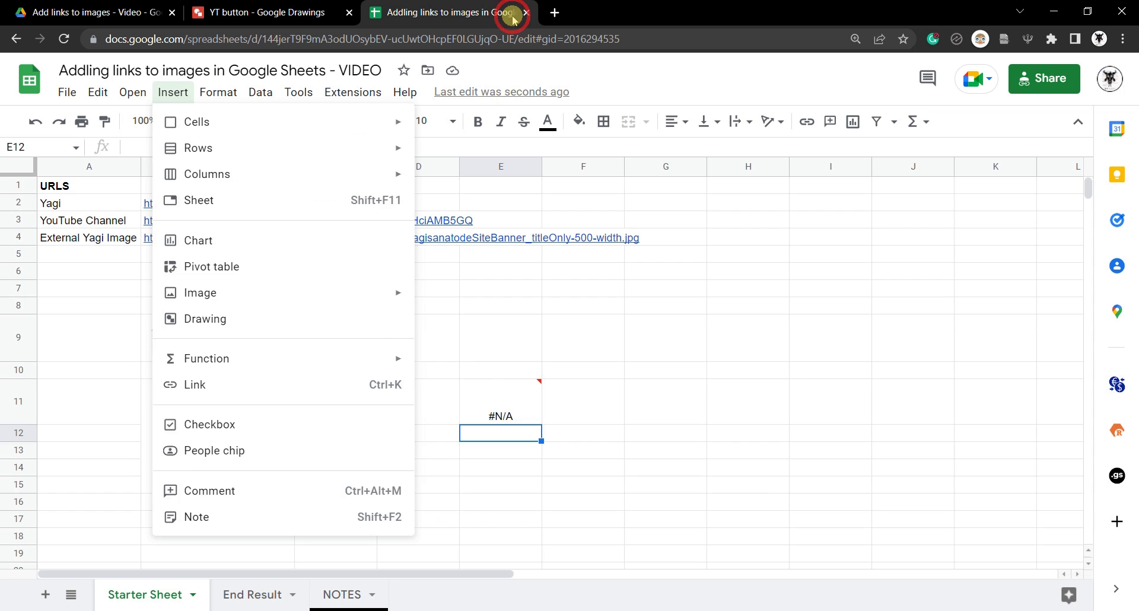
Complete E11's formula with the quoted published drawing URL inside IMAGE()
left_click(504, 395)
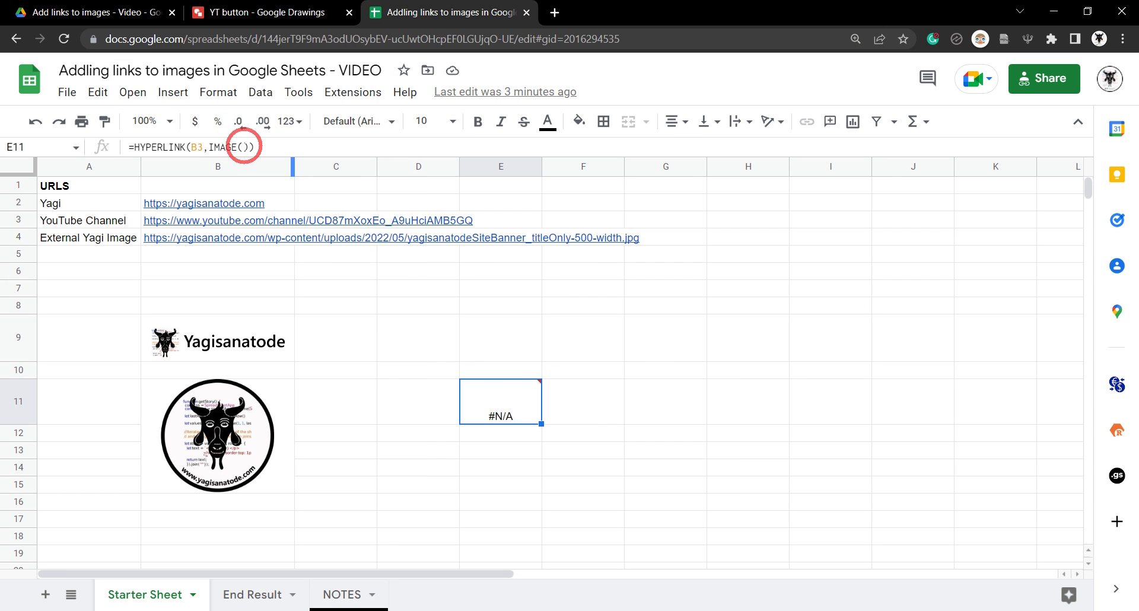
left_click(243, 147)
type("\"")
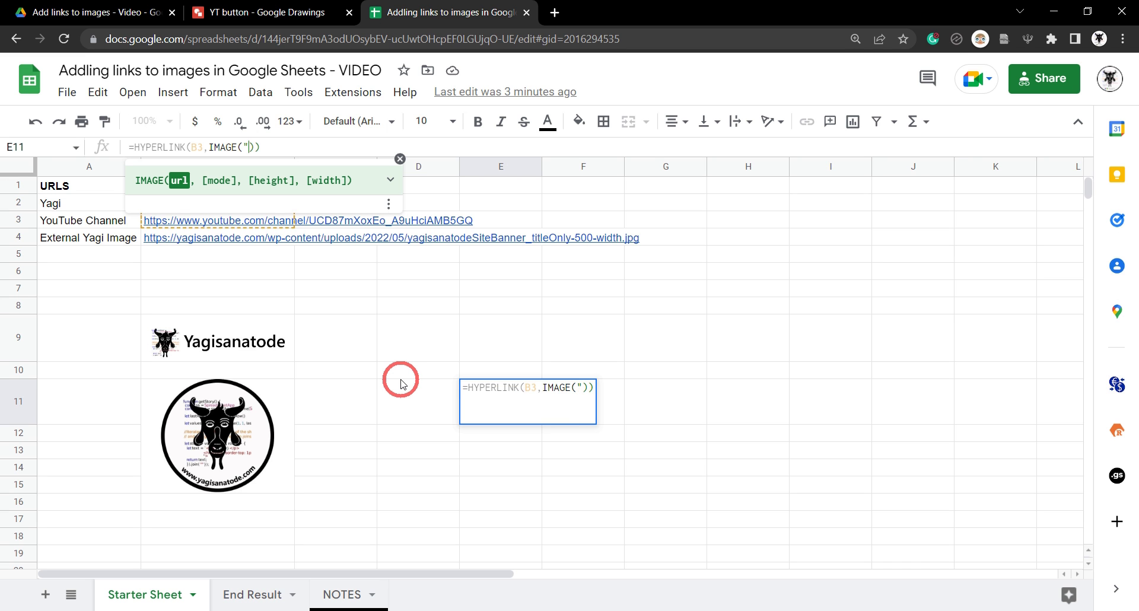
type("https://docs.google.com/drawings/d/e/2PACX-1vQiBd1XQMaEVpag2V3-CndotZAspte0Ac1nDucZBVswFDoOV9SvD9Bw0wMC9Y3i5ZDJ0T_RN5zGdfNp/pub?w=690&h=234")
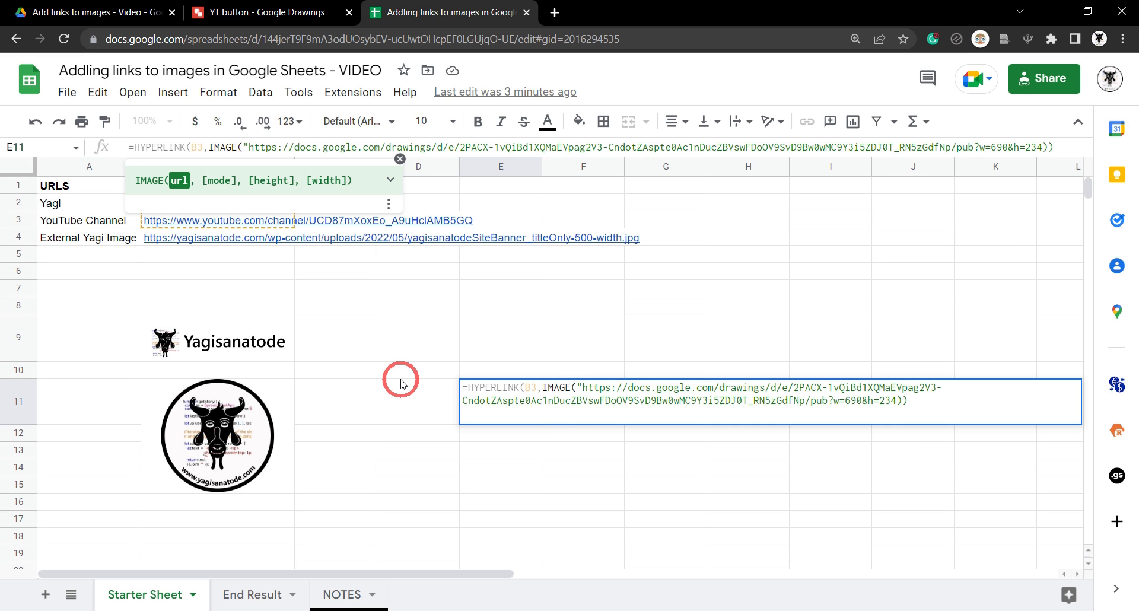
key("Return")
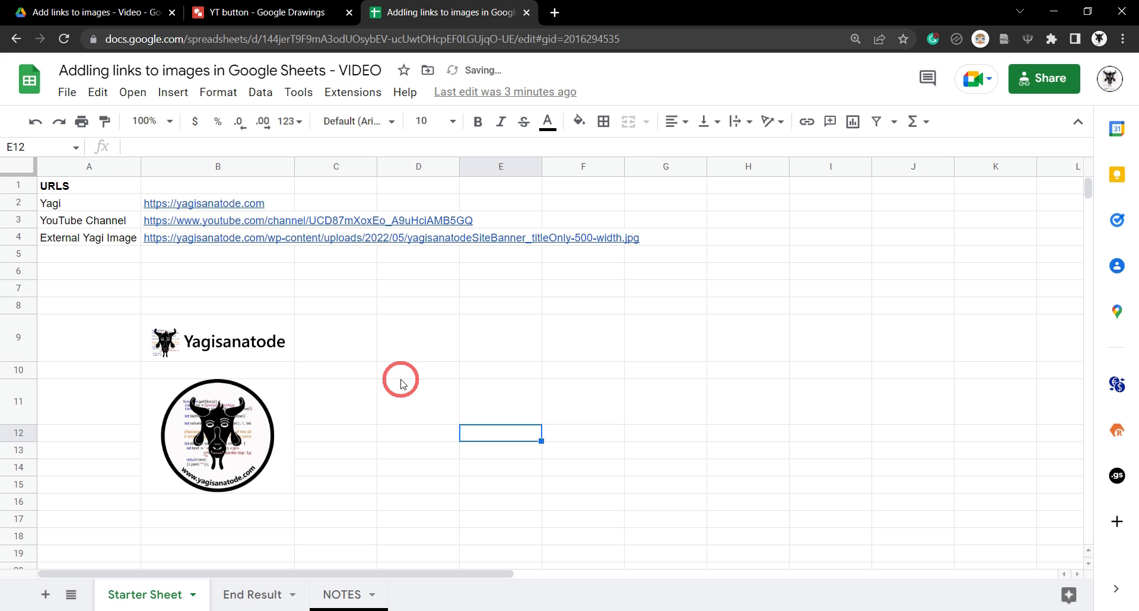
Widen column E so the YouTube button image fits
mouse_move(516, 414)
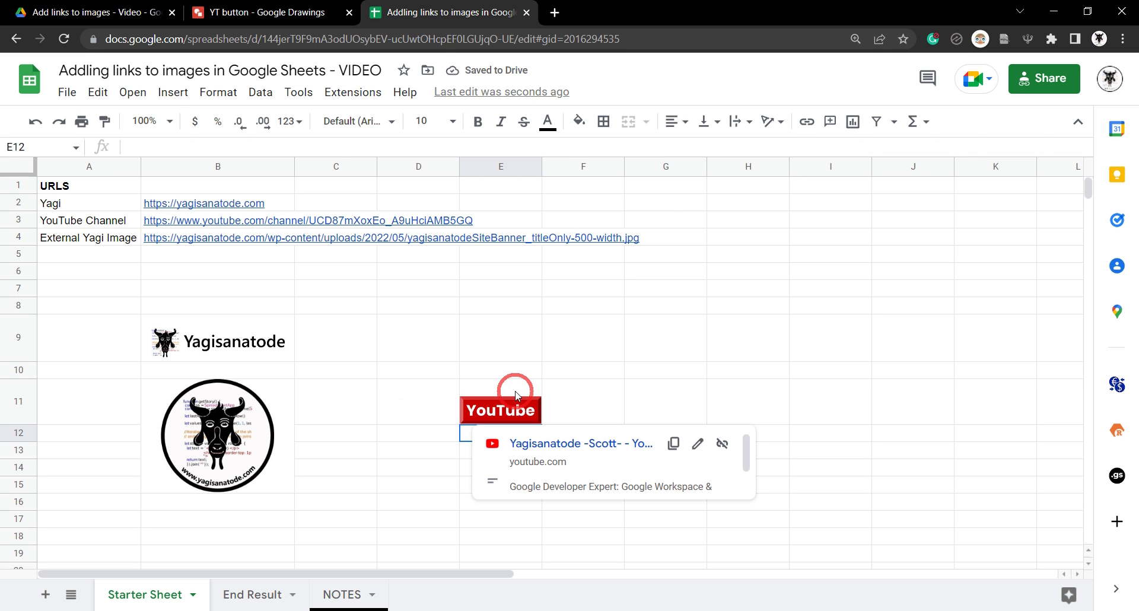
left_click(518, 409)
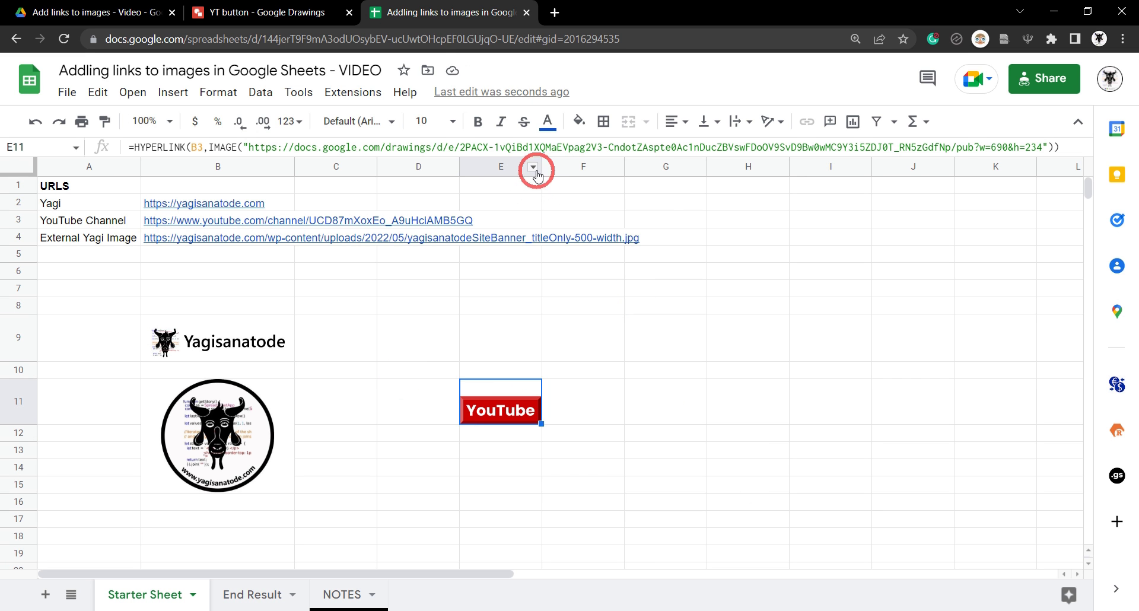
left_click_drag(541, 167, 595, 166)
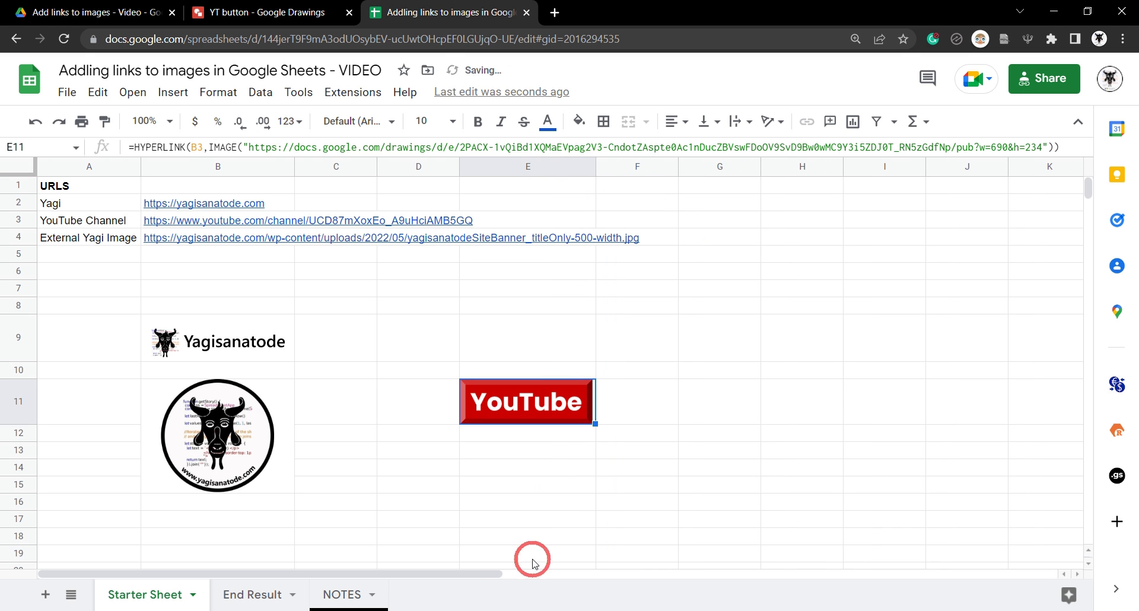
left_click(554, 468)
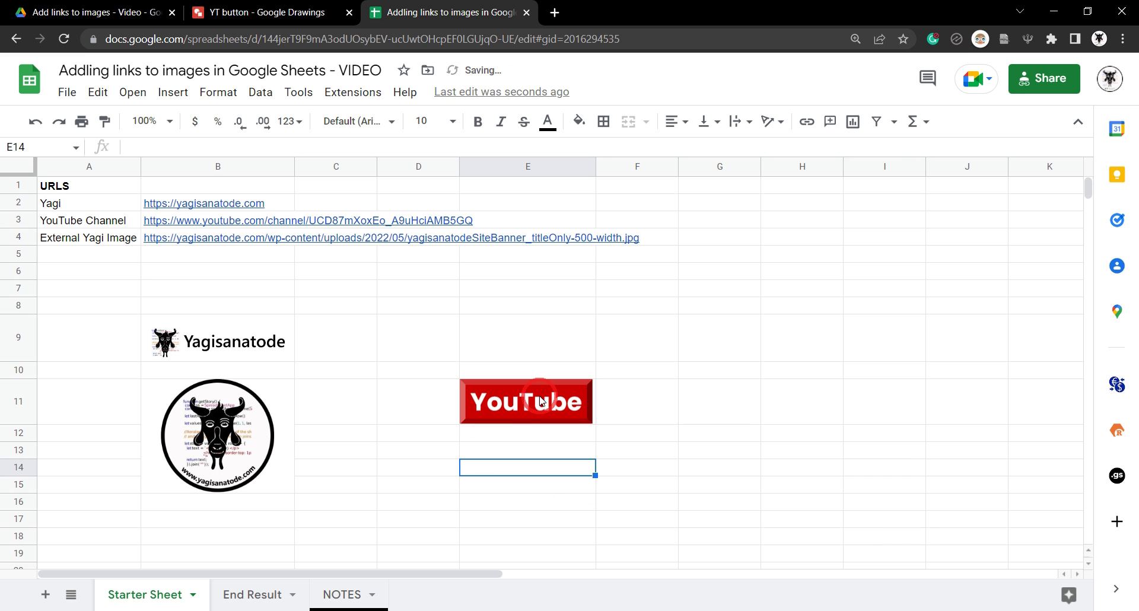
Open the YouTube channel from E11's image link, then go back to the spreadsheet
mouse_move(541, 403)
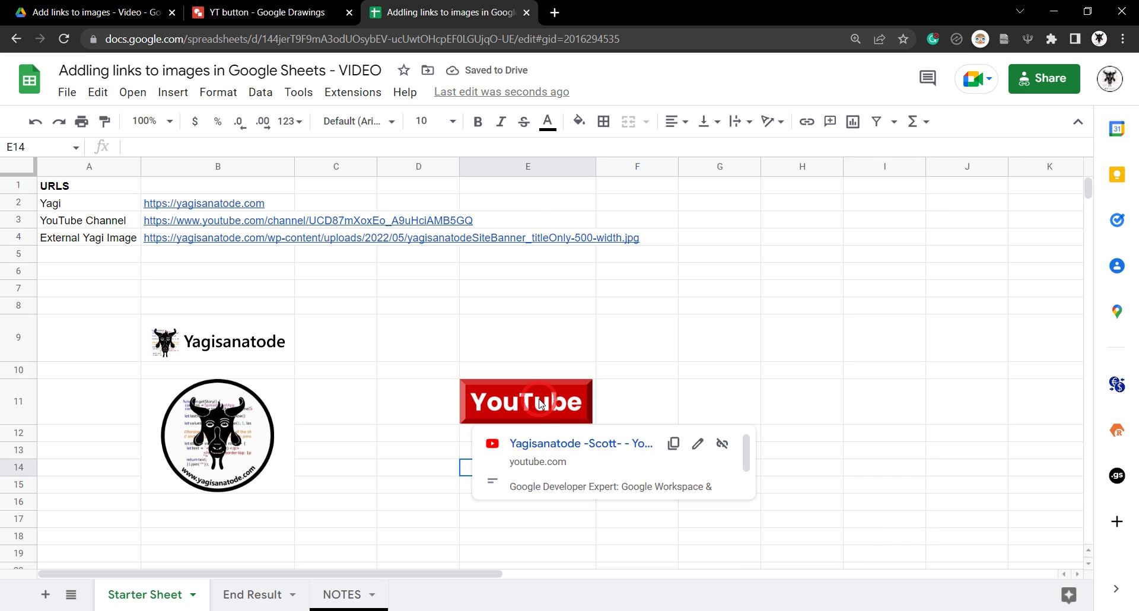
left_click(533, 450)
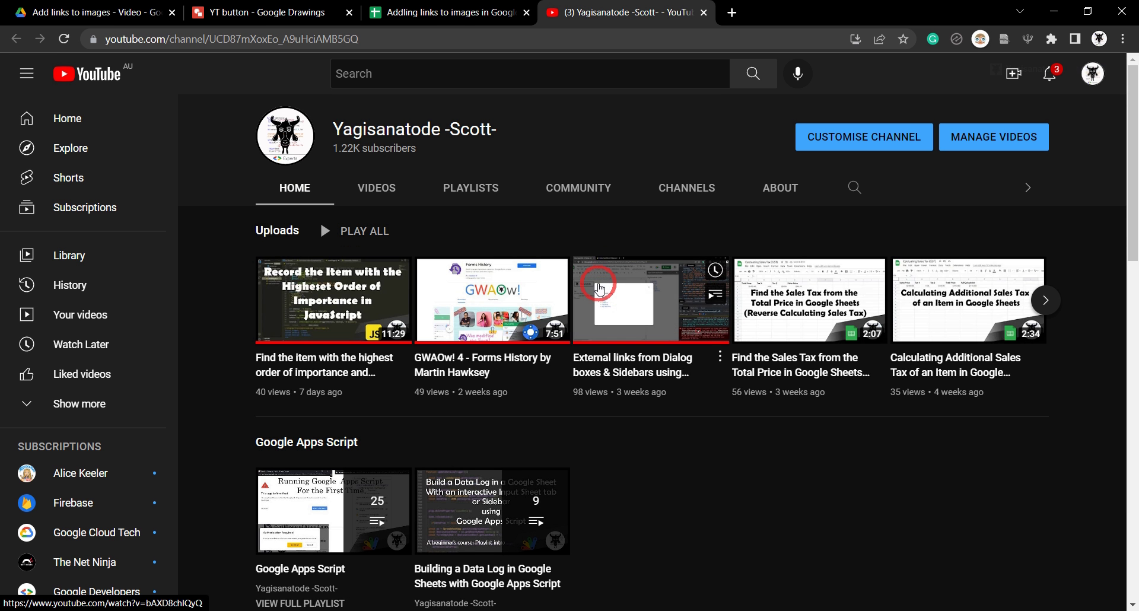
left_click(442, 13)
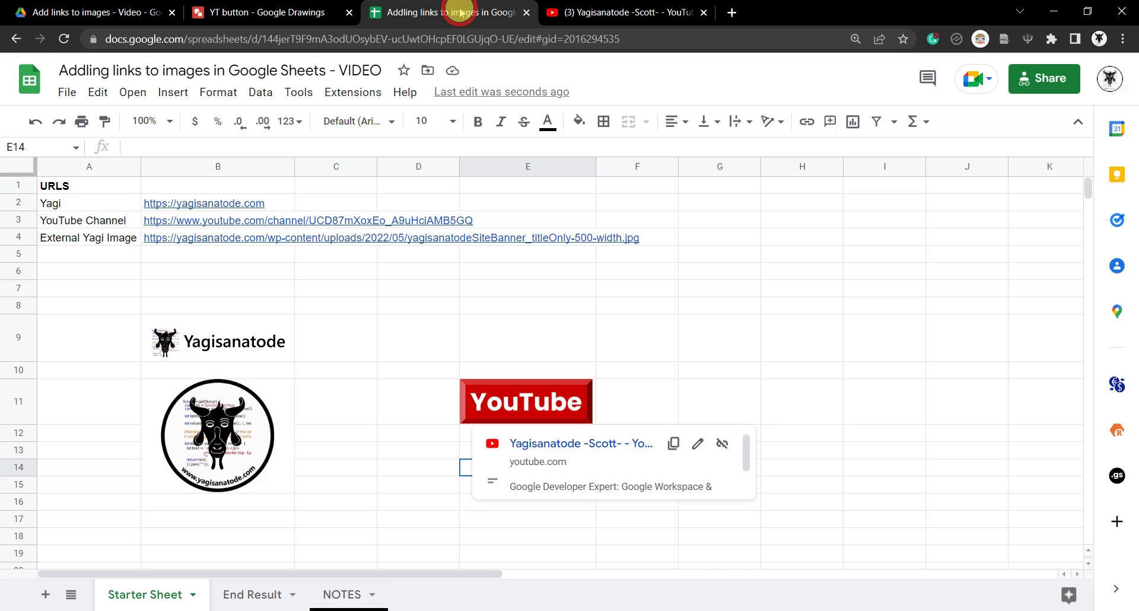